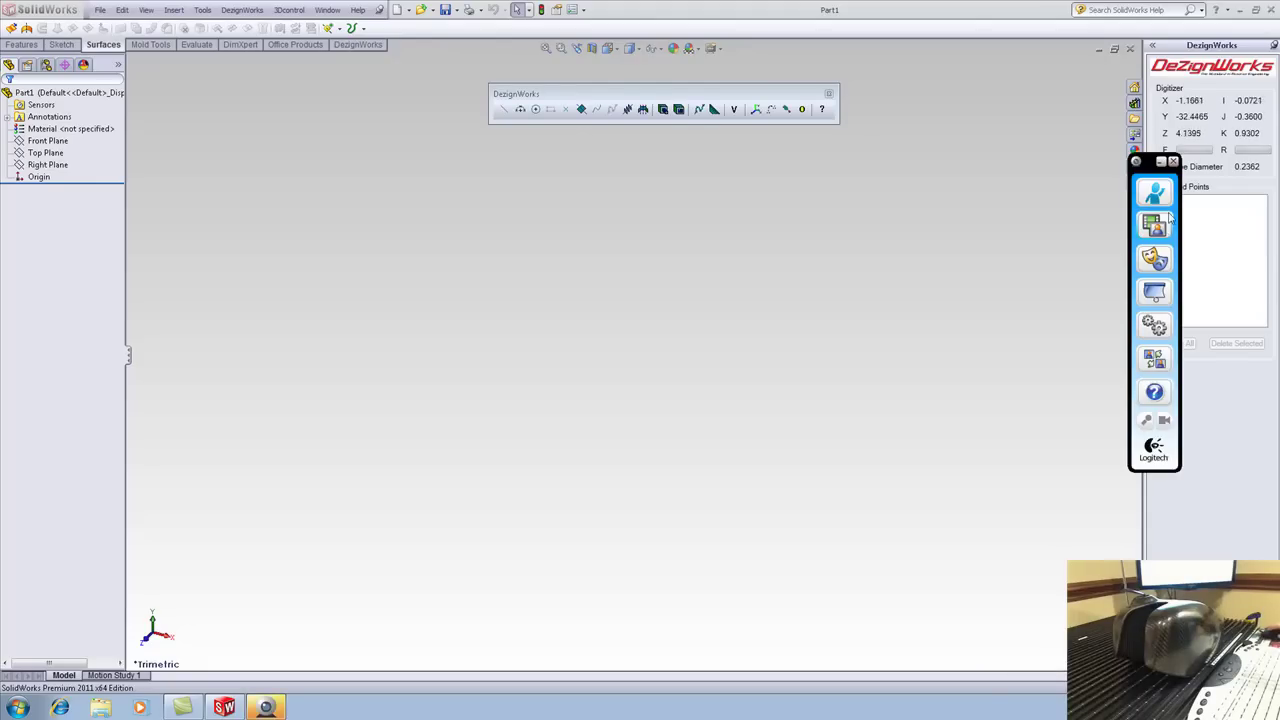
Close the floating webcam panel and select the Top Plane
click(1161, 161)
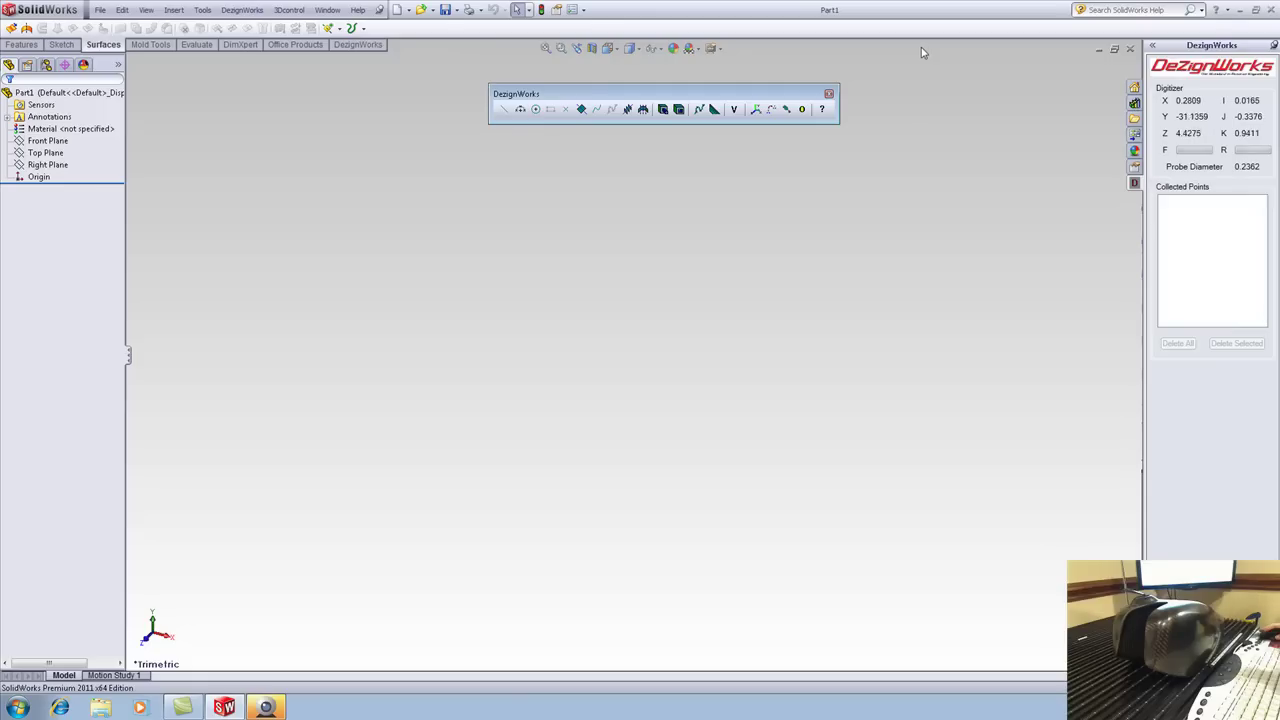
click(57, 153)
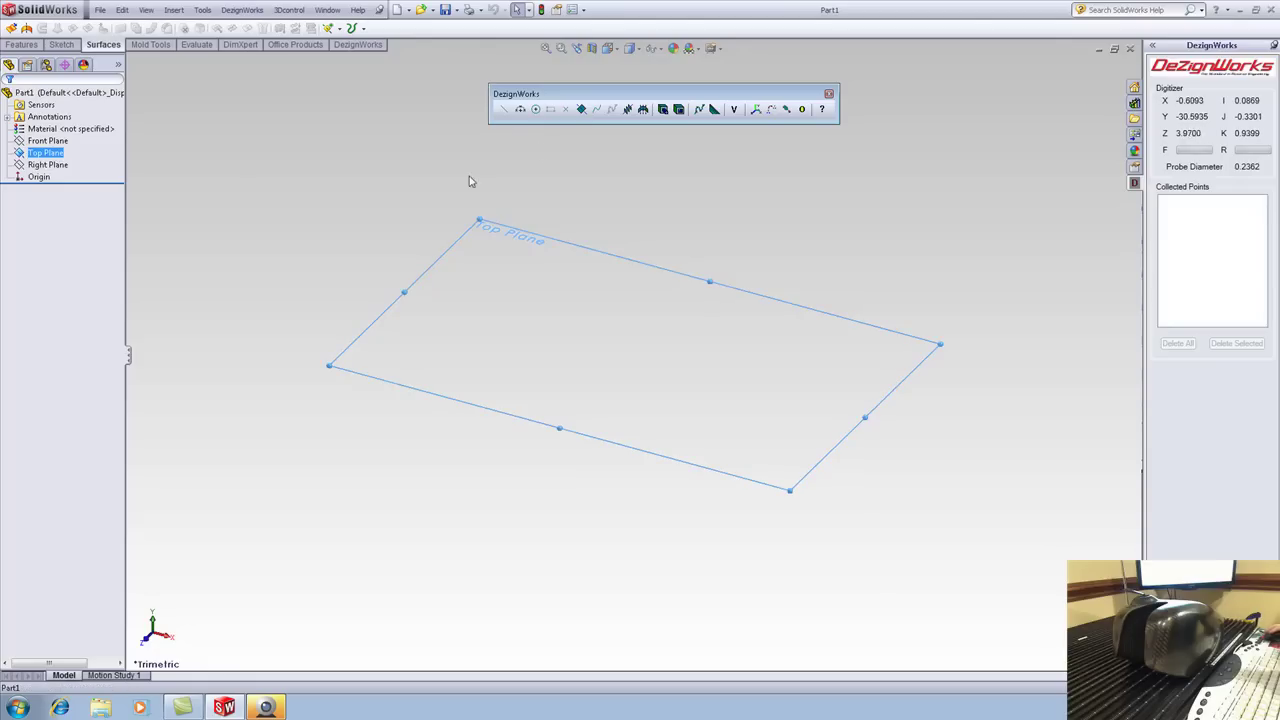
Align the digitizer to the part and probe the tank's side edges as lines
click(755, 110)
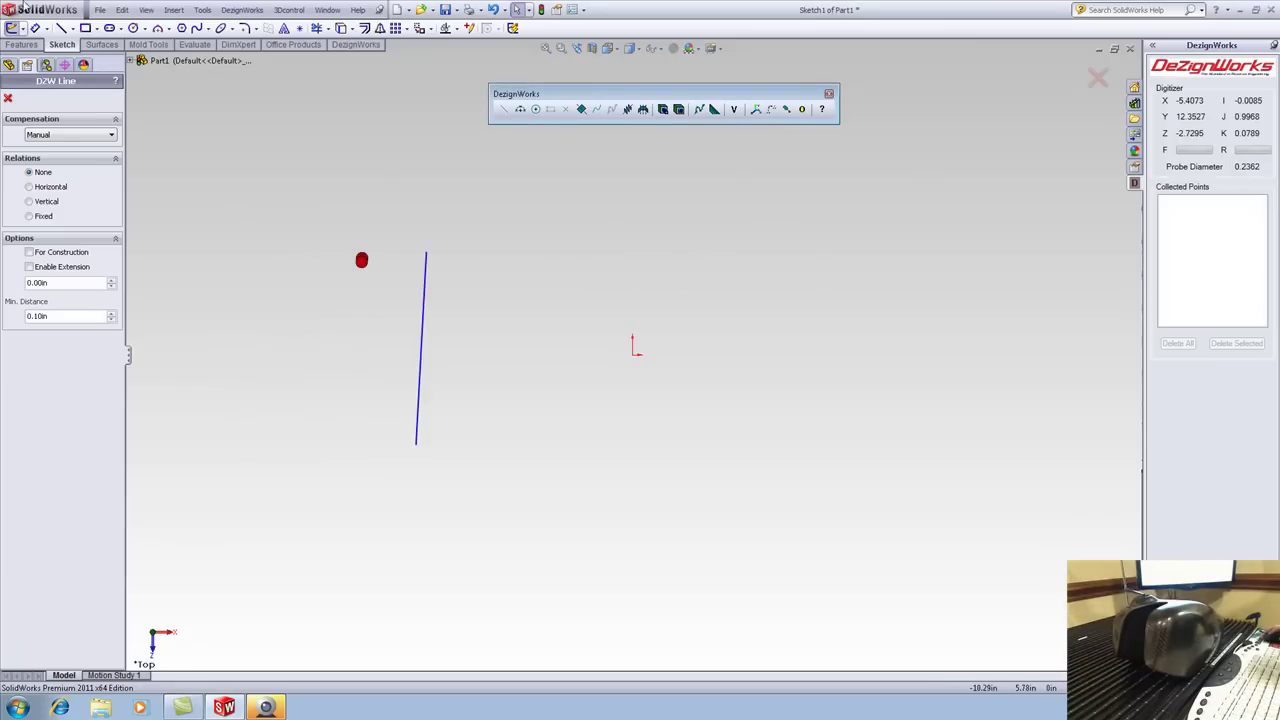
Finish probing lines and save the part as 'gas tank'
click(8, 97)
scroll(591, 380, down, 3)
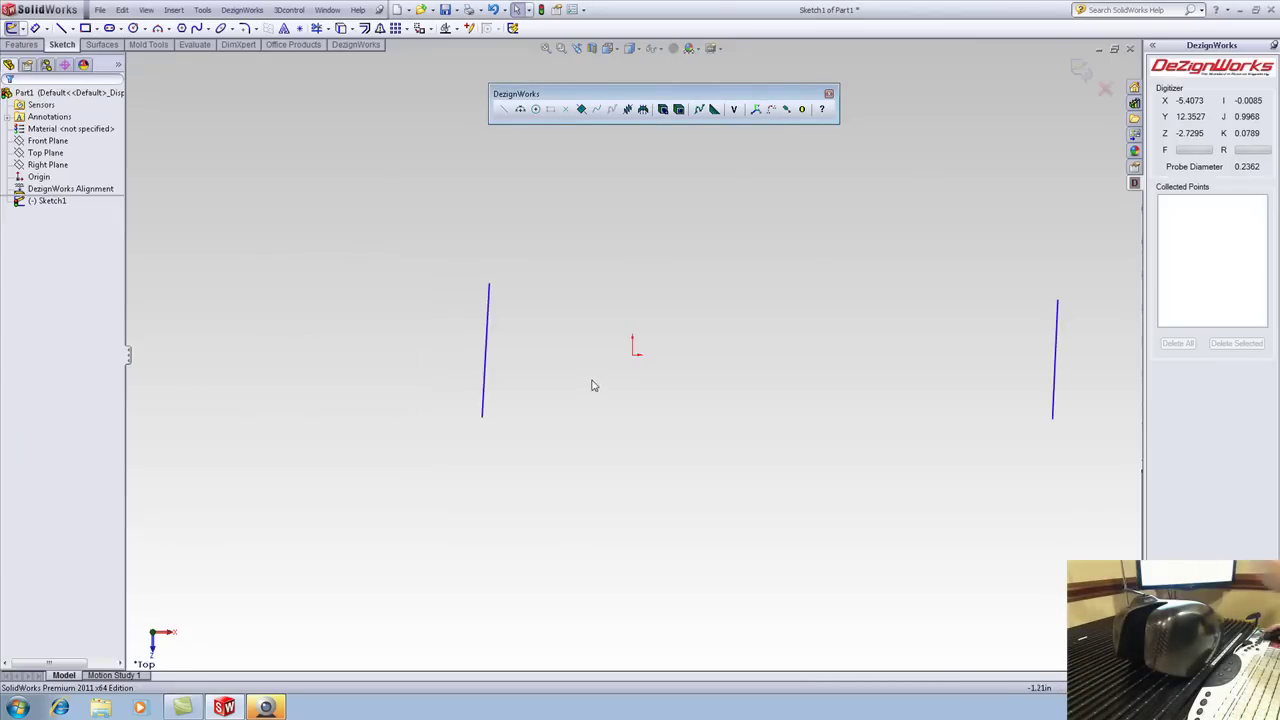
right_click(627, 259)
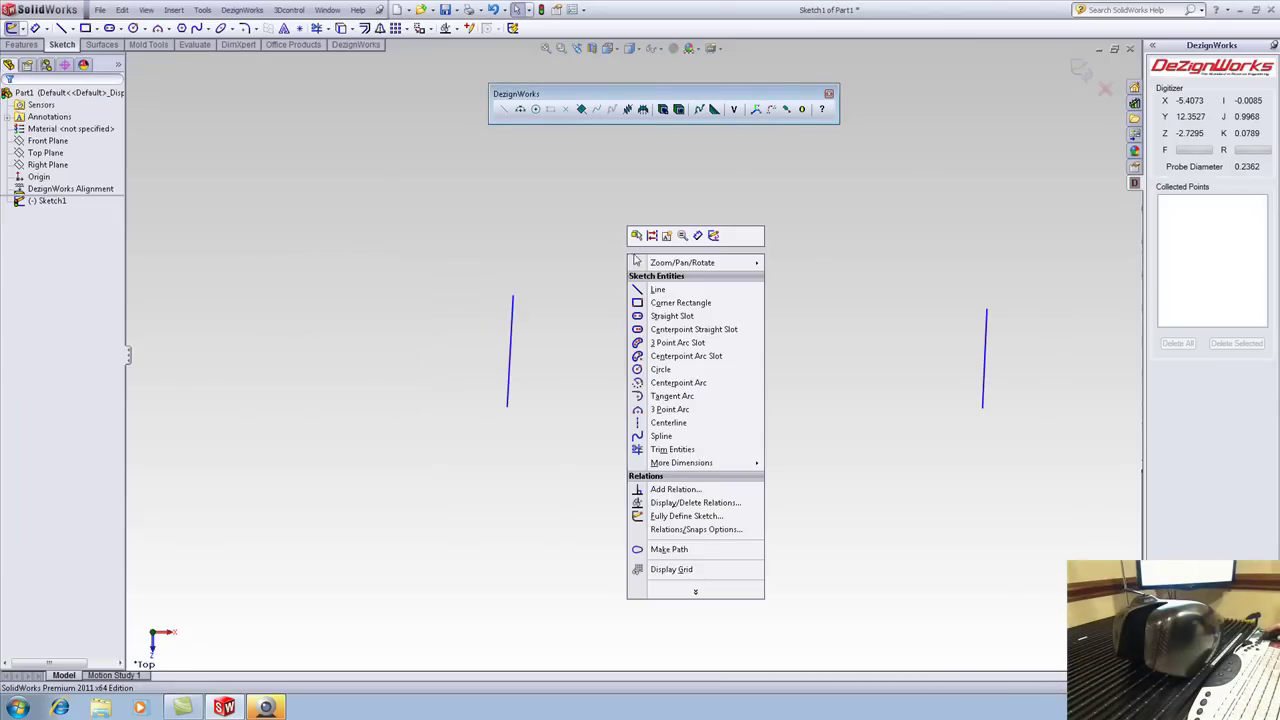
click(447, 10)
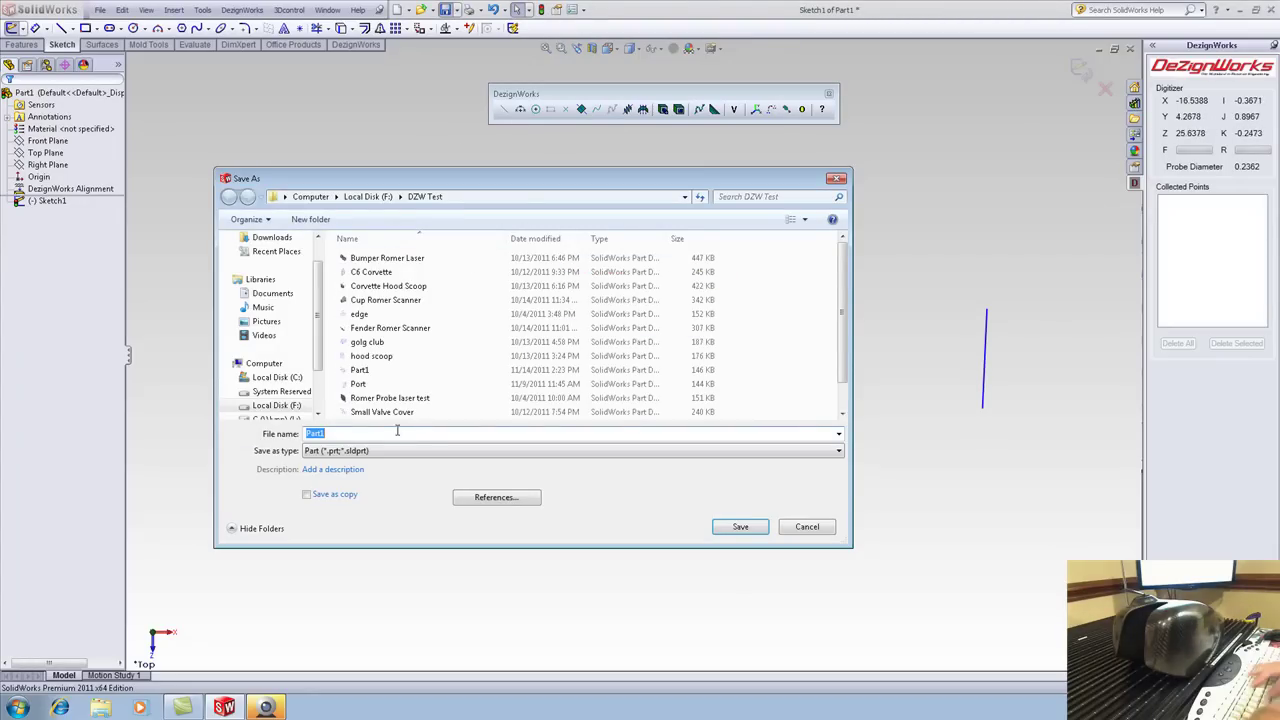
text(gas tank)
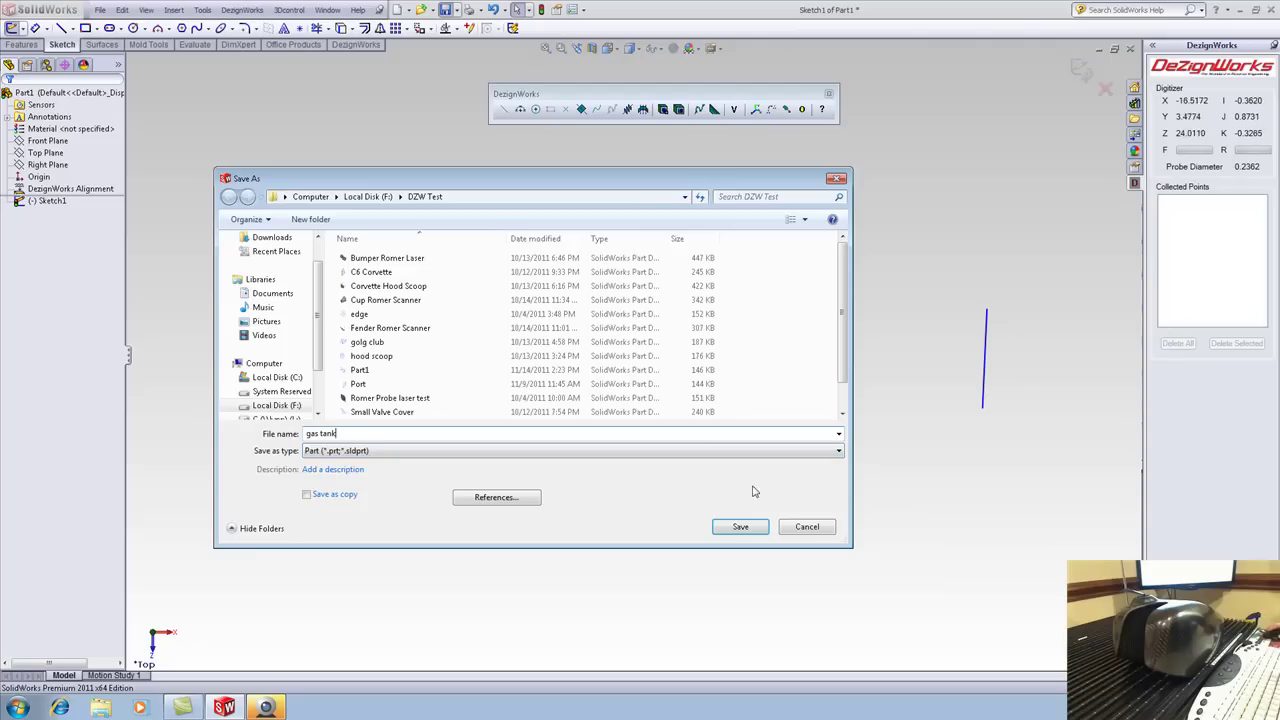
click(740, 527)
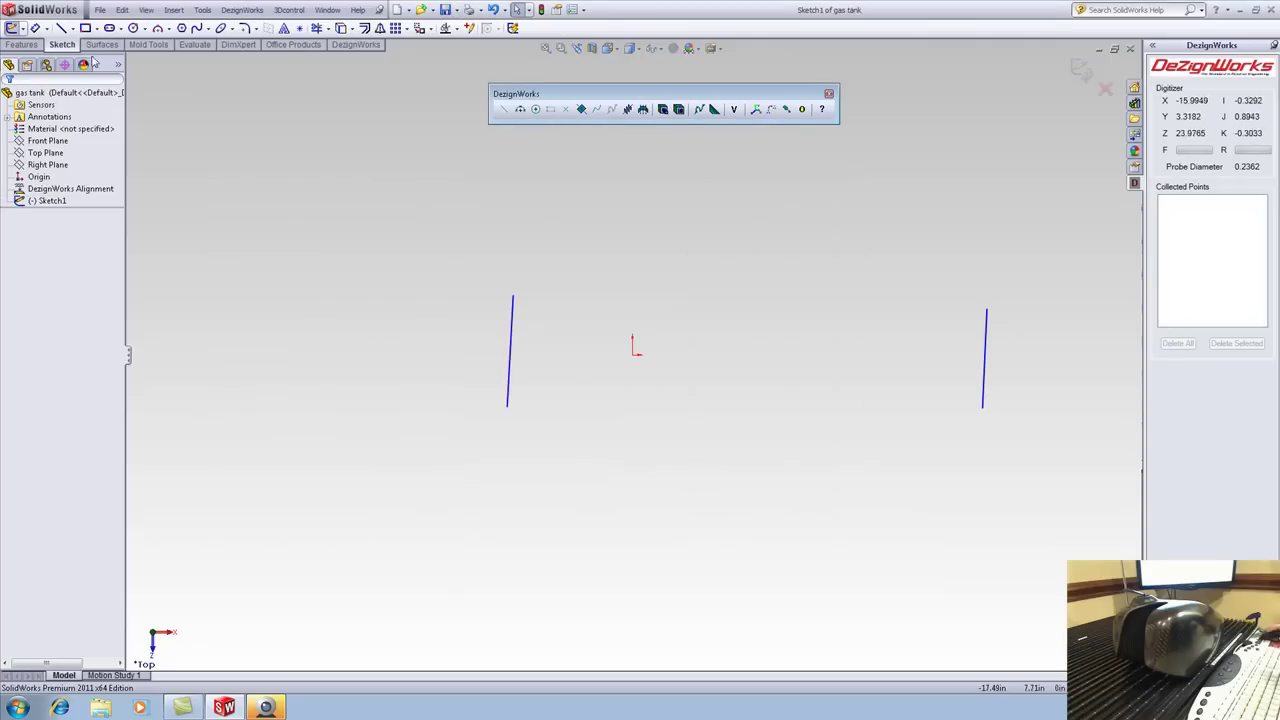
Draw a top line and a bottom line across the probed side lines
click(60, 28)
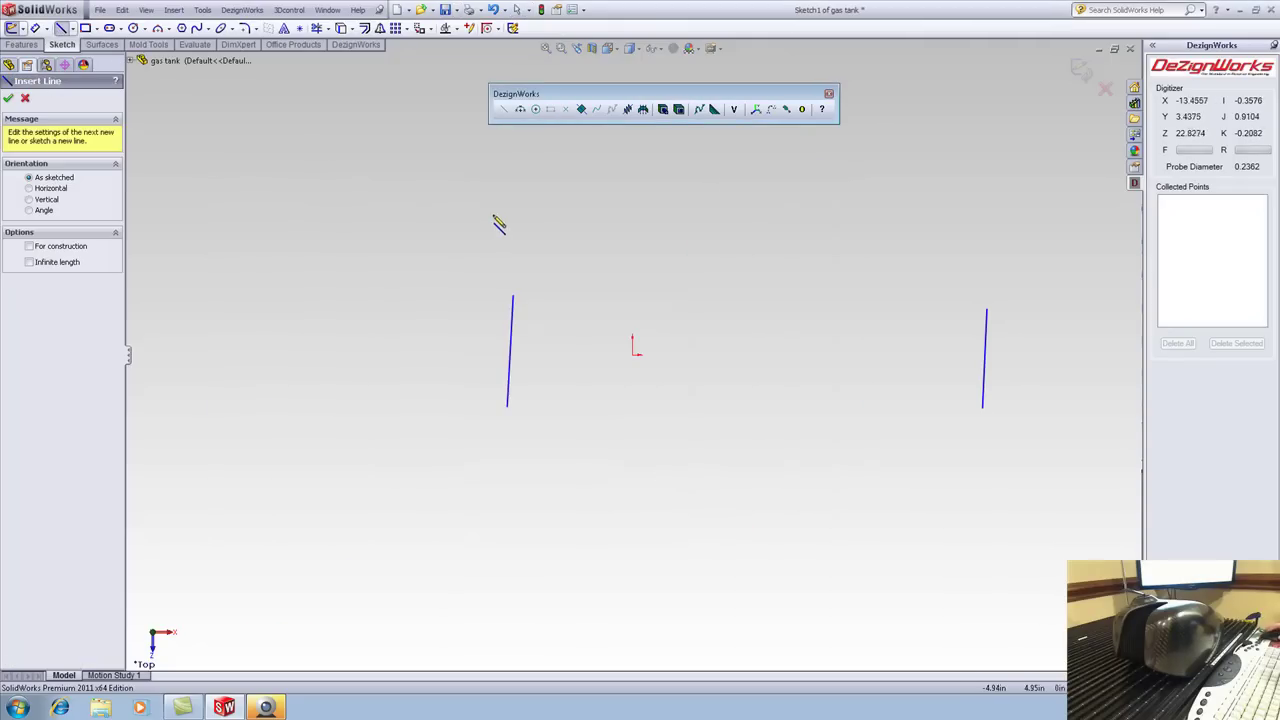
click(502, 153)
click(1033, 155)
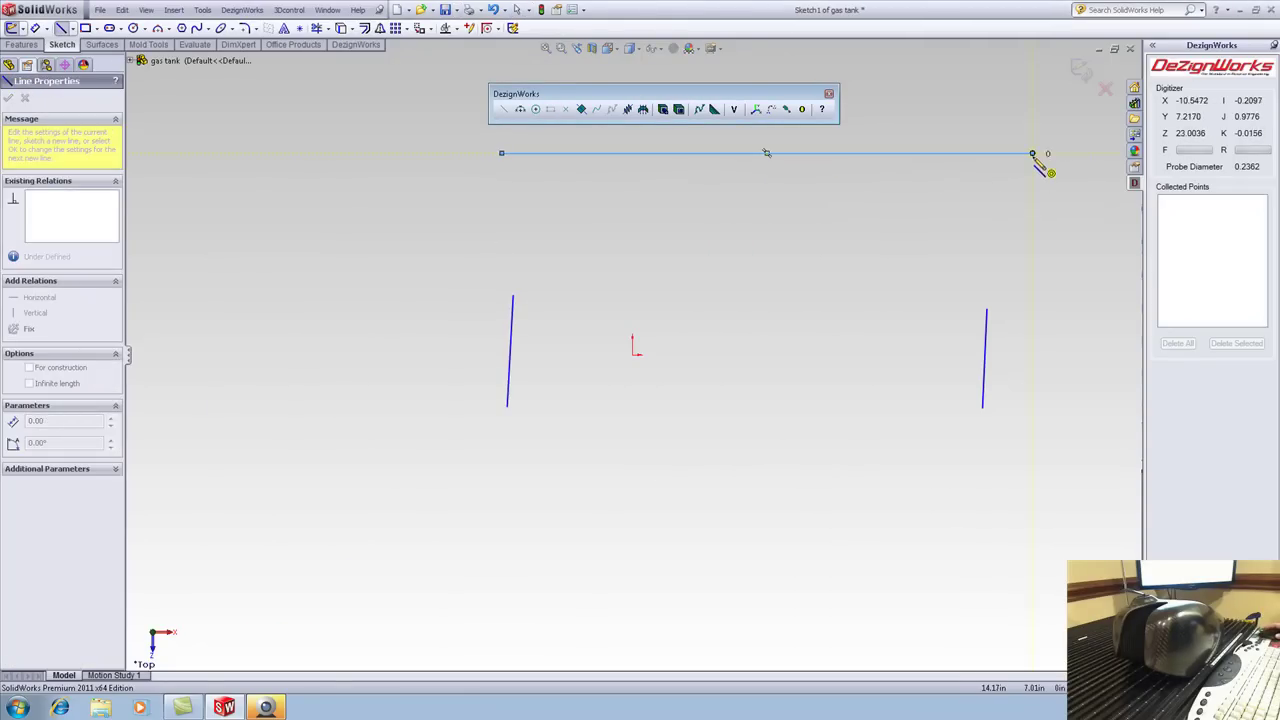
right_click(1034, 157)
click(1065, 163)
click(60, 28)
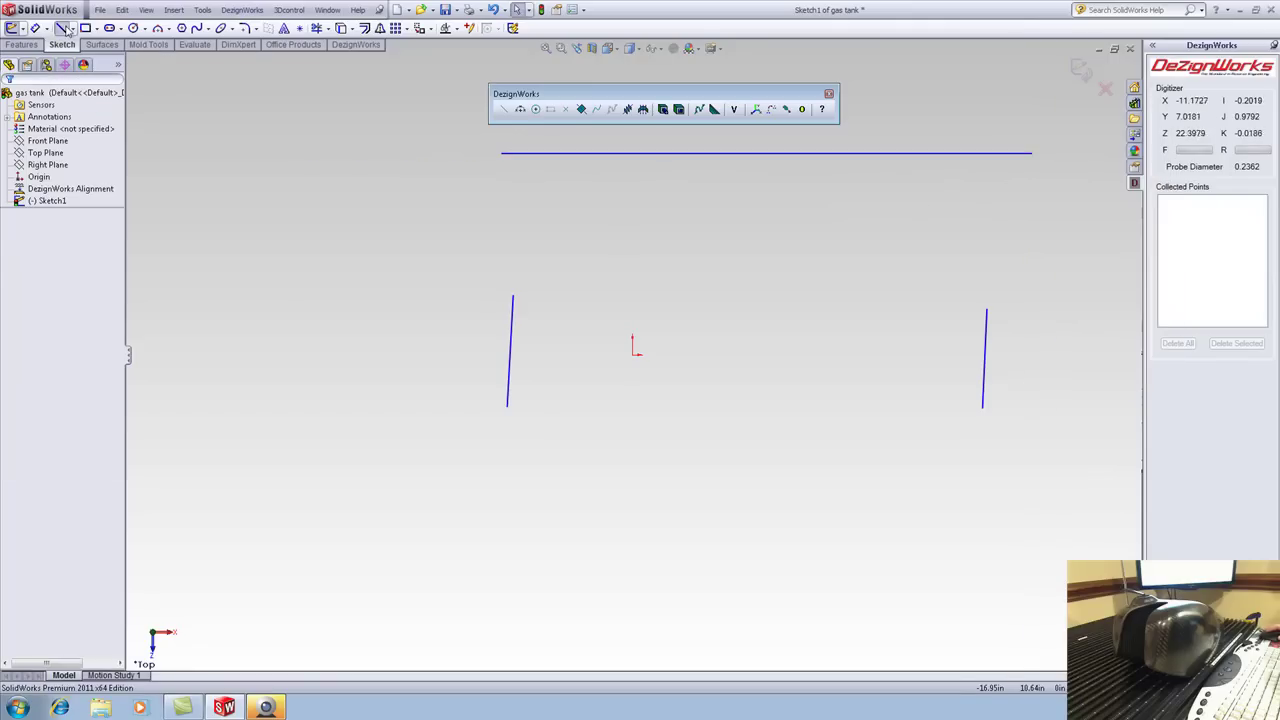
click(455, 524)
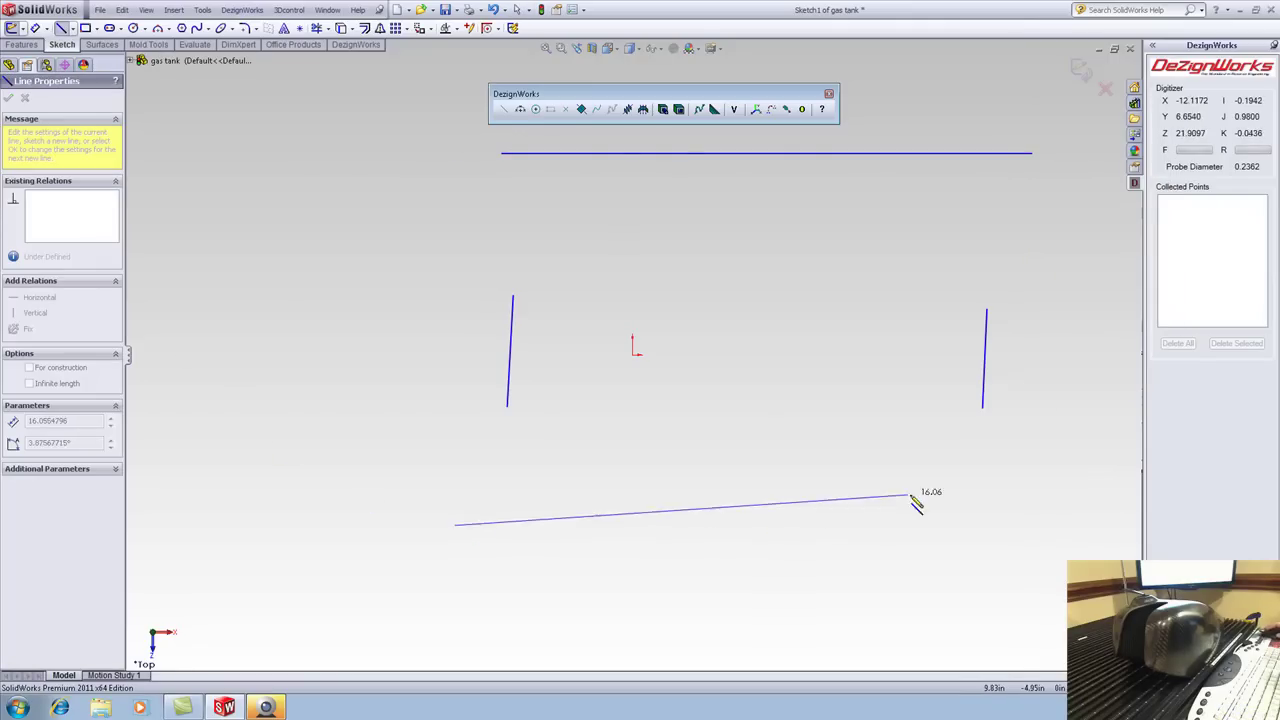
click(1066, 525)
right_click(1069, 531)
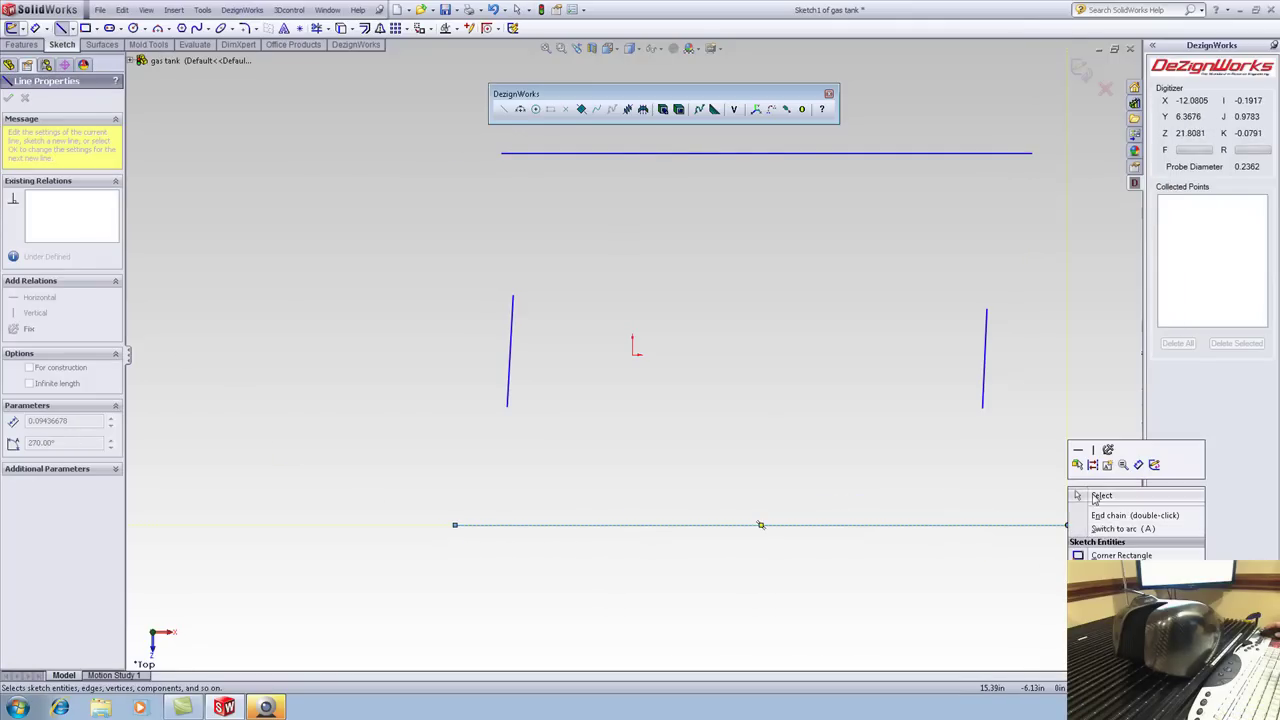
click(1096, 496)
Corner-trim the top and bottom lines to both side lines, then exit the sketch
click(316, 29)
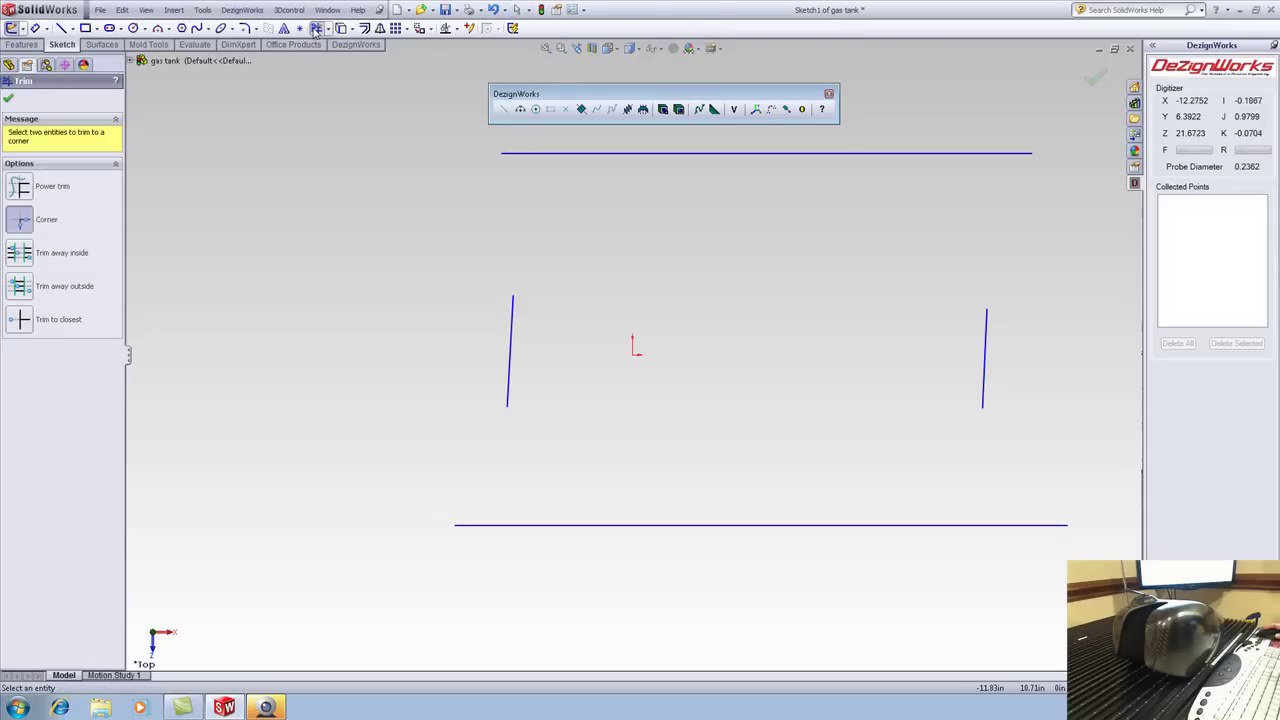
click(570, 154)
click(512, 335)
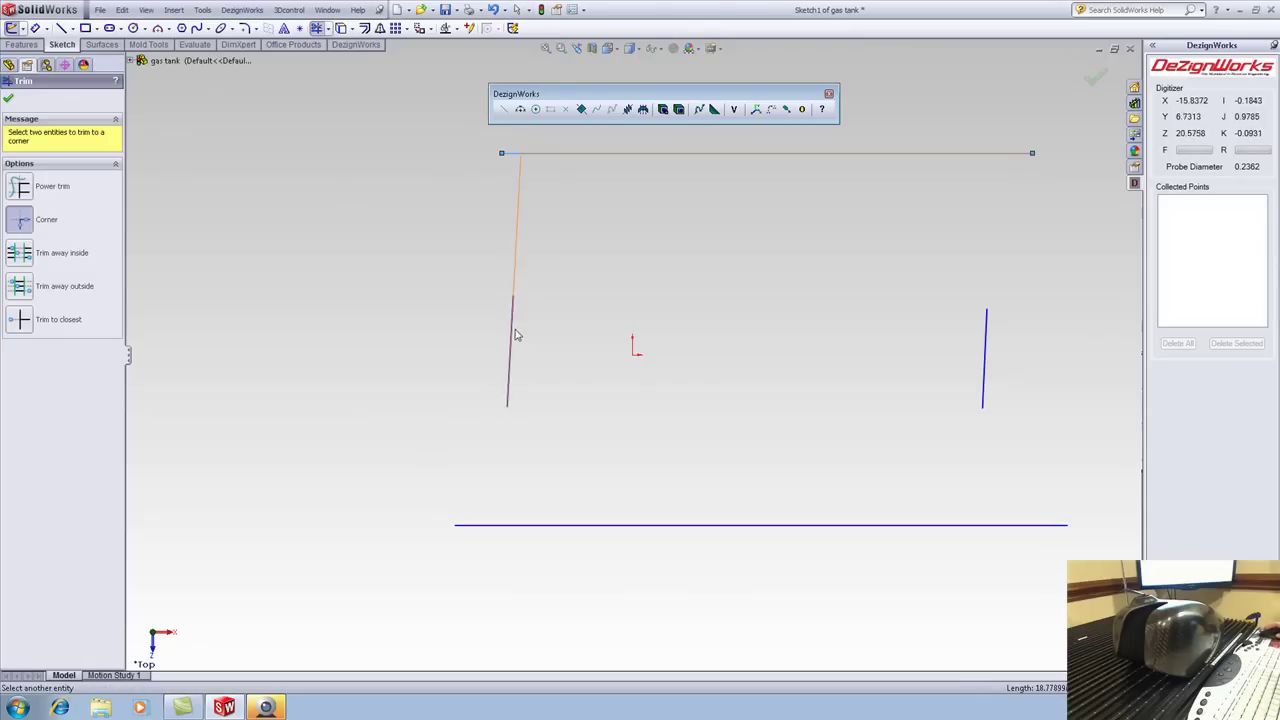
click(513, 338)
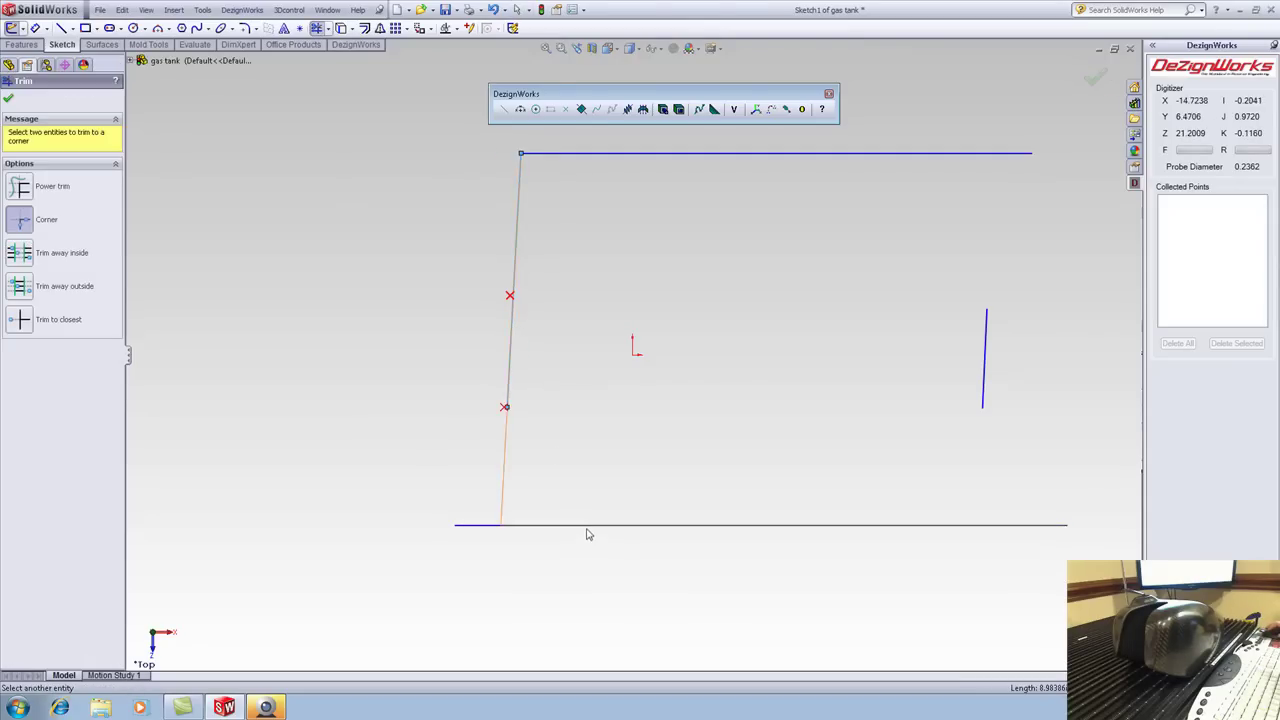
click(592, 527)
click(983, 351)
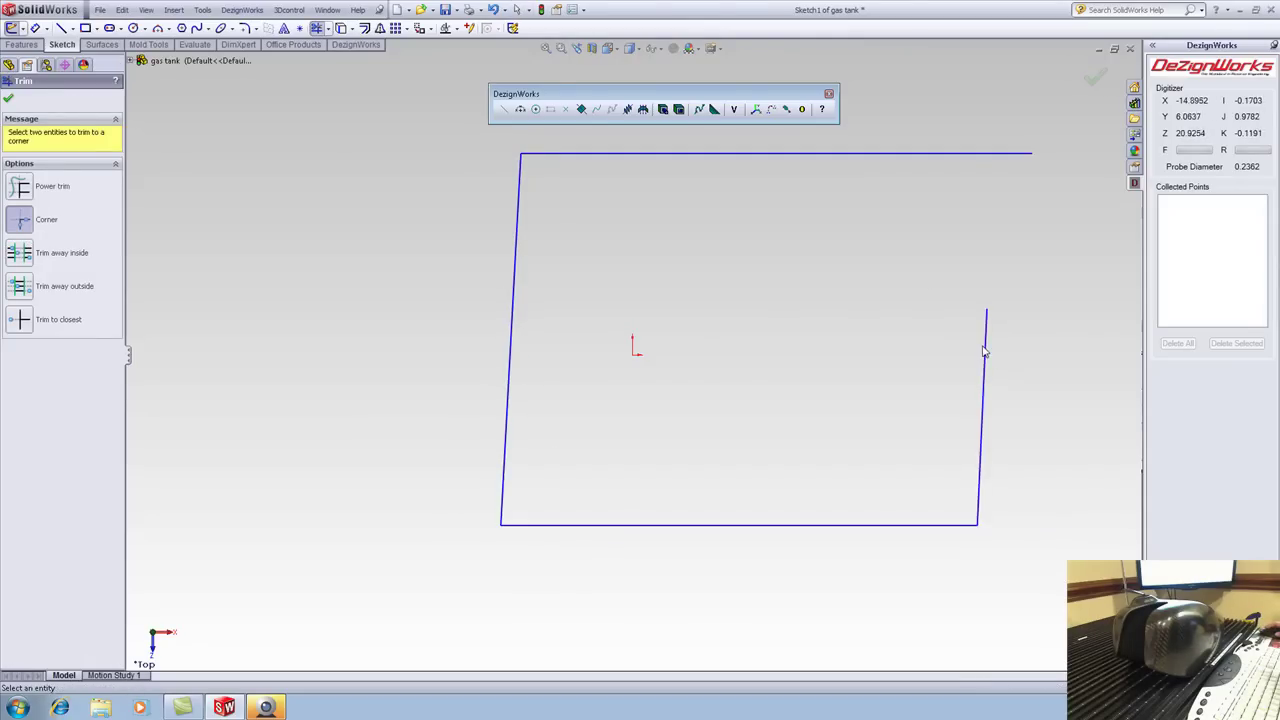
click(981, 327)
click(871, 154)
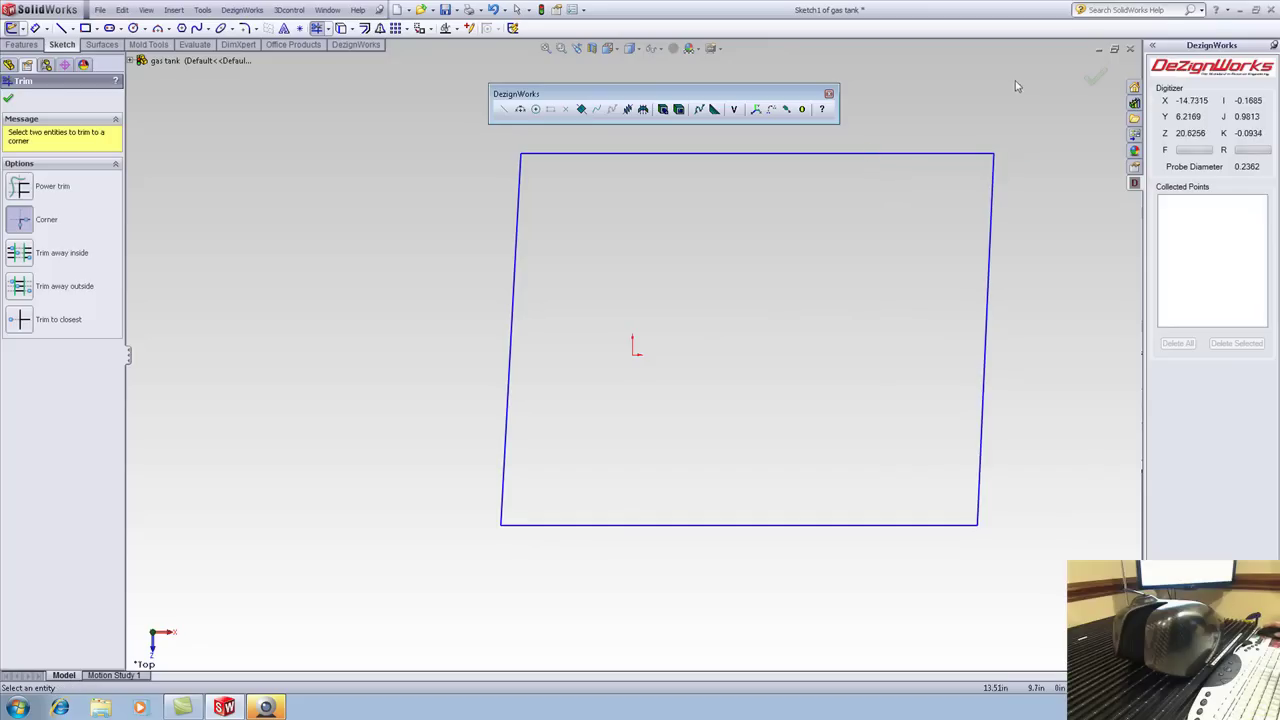
click(1093, 80)
click(1088, 80)
middle_drag(795, 395, 814, 254)
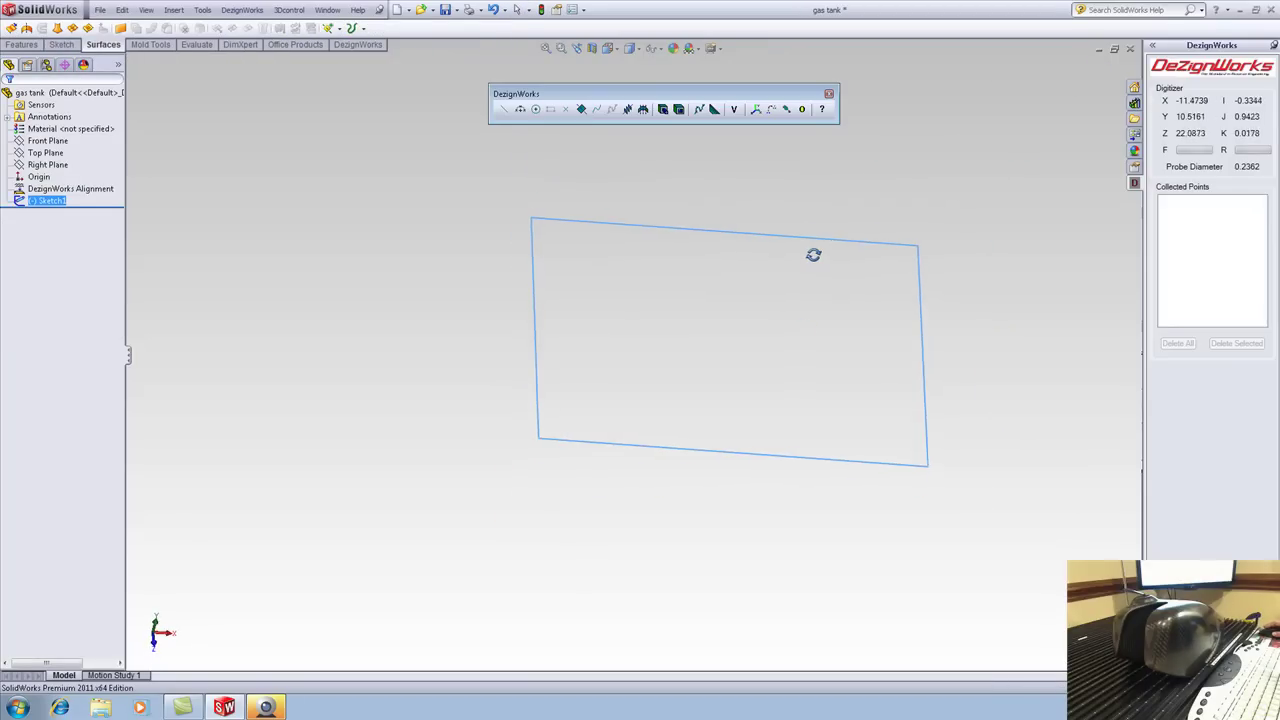
Start a Front Plane sketch and probe upper and lower profile splines with DZW Spline
click(45, 141)
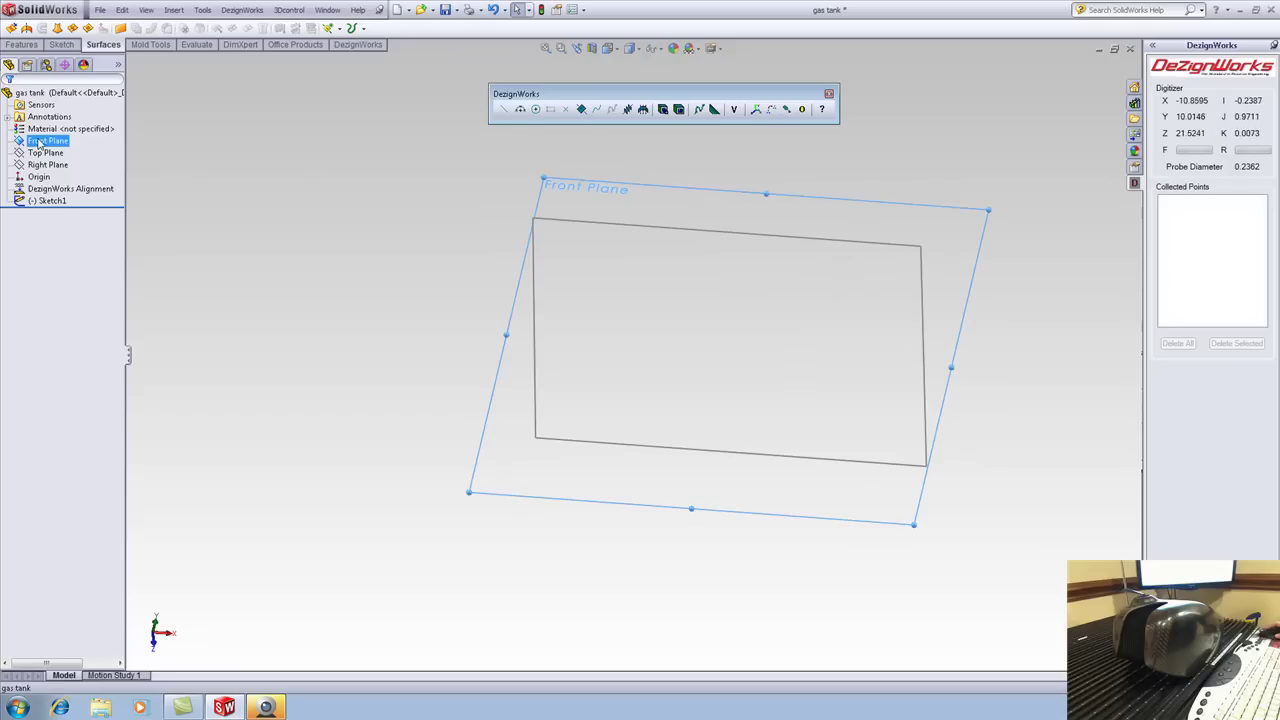
right_click(40, 144)
click(58, 118)
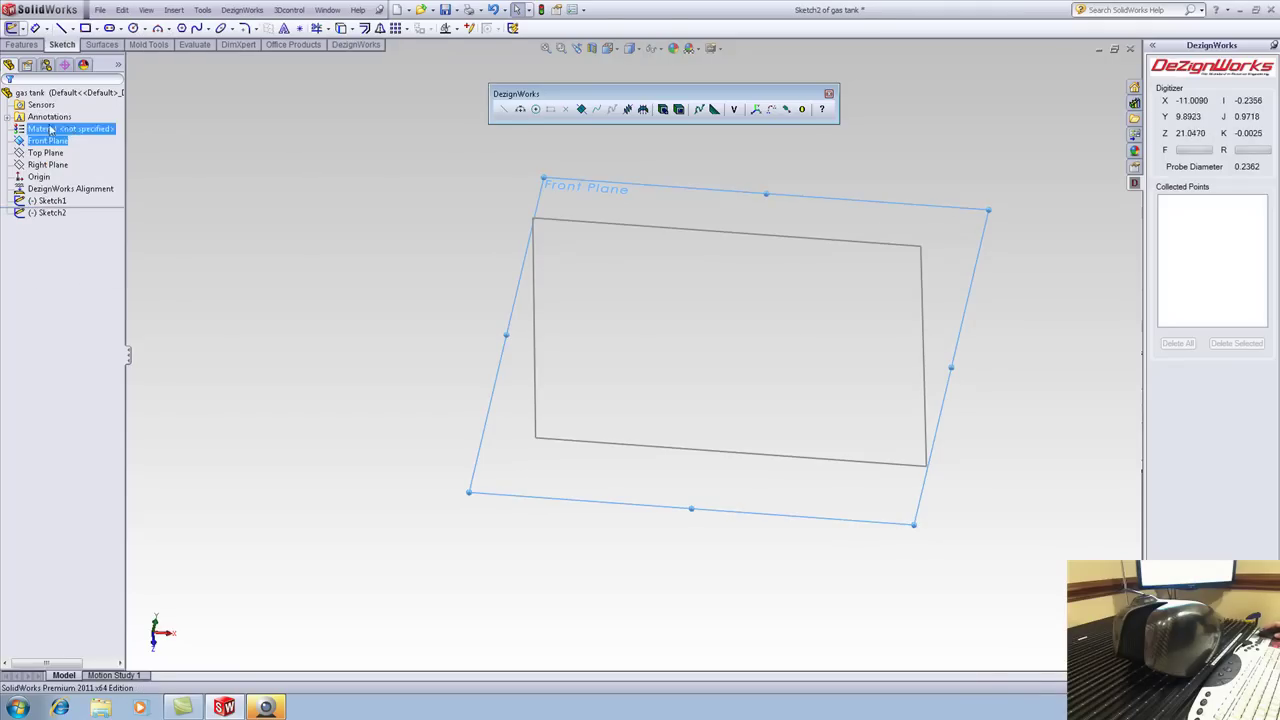
click(596, 110)
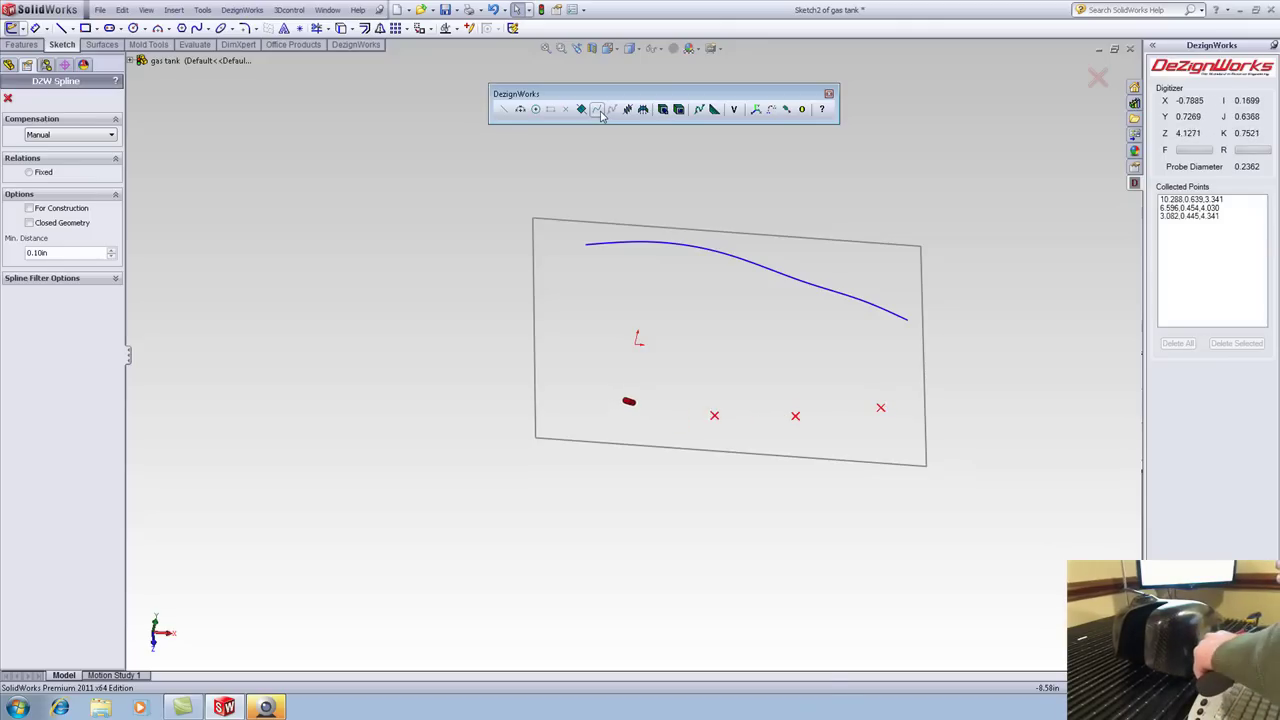
click(598, 110)
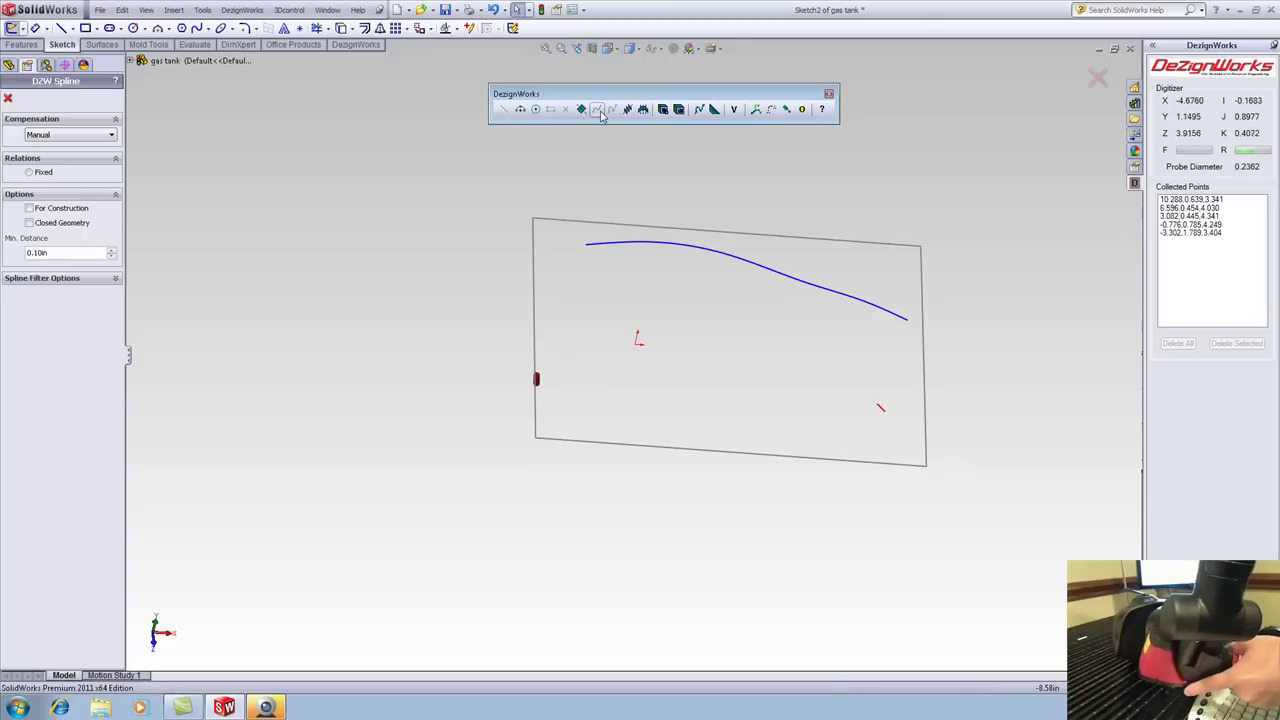
click(598, 110)
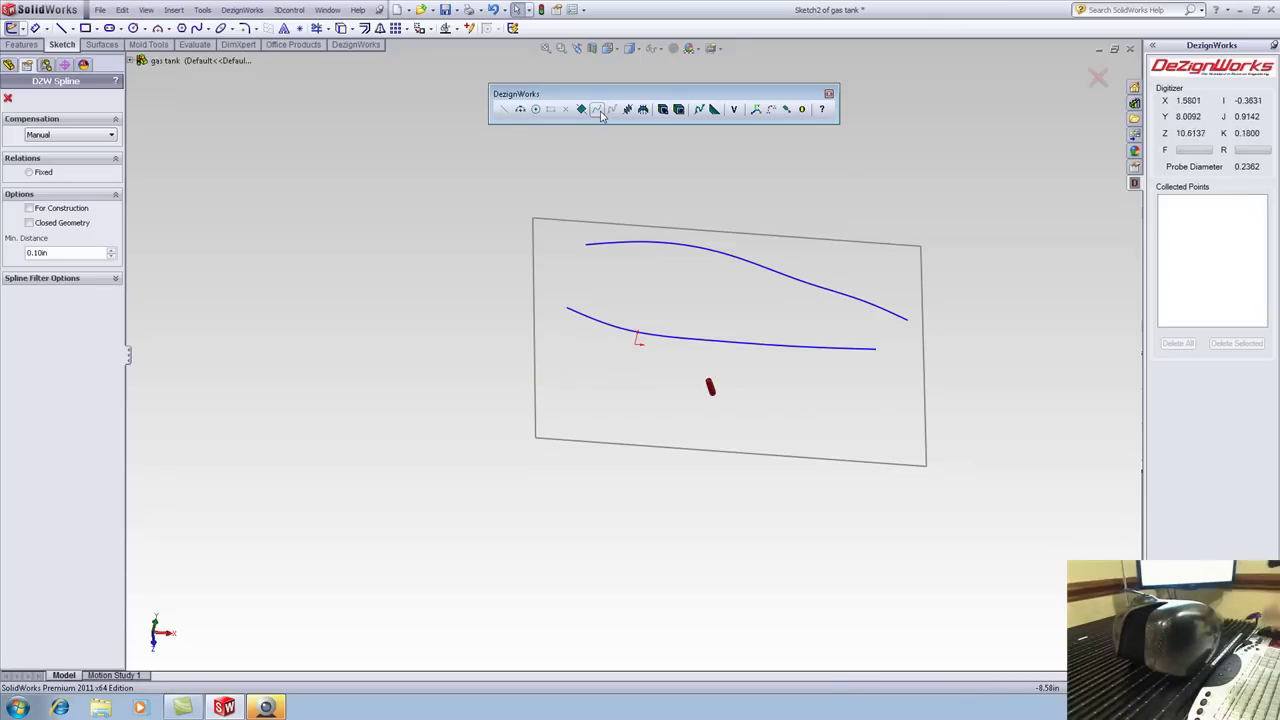
Join the left and right ends of the two splines with short straight lines
click(8, 97)
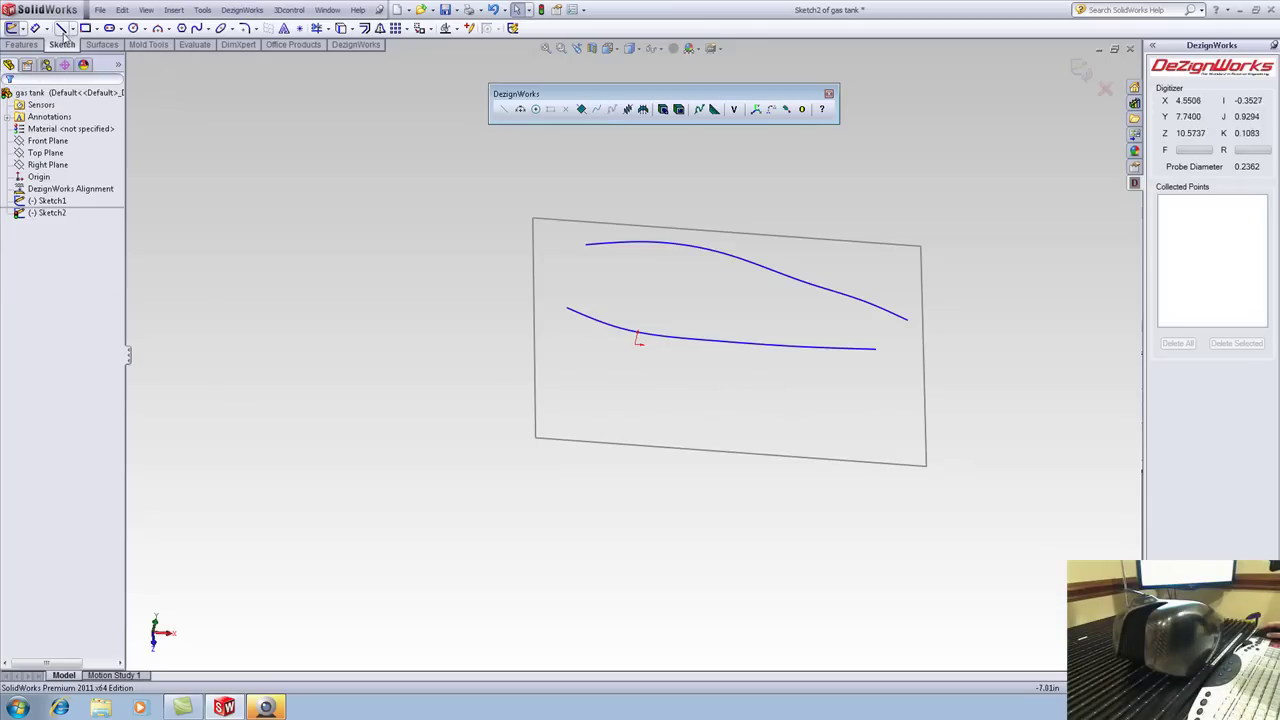
click(61, 28)
click(586, 246)
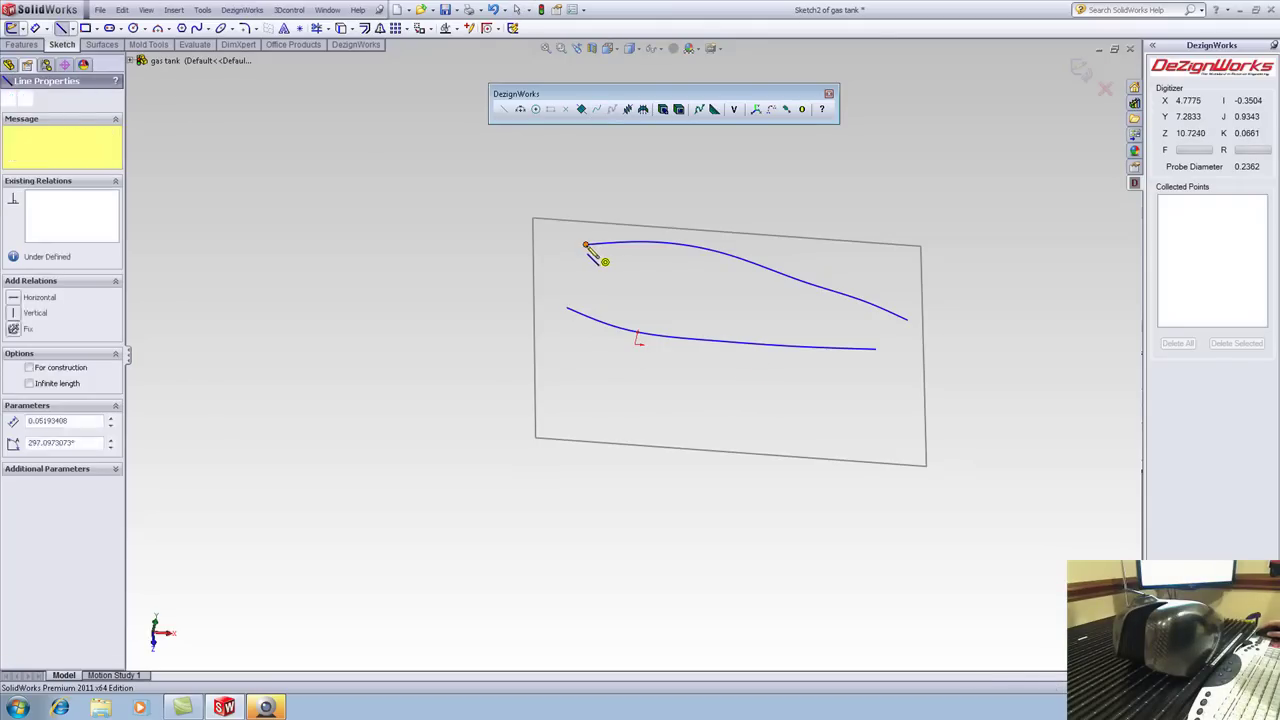
click(567, 307)
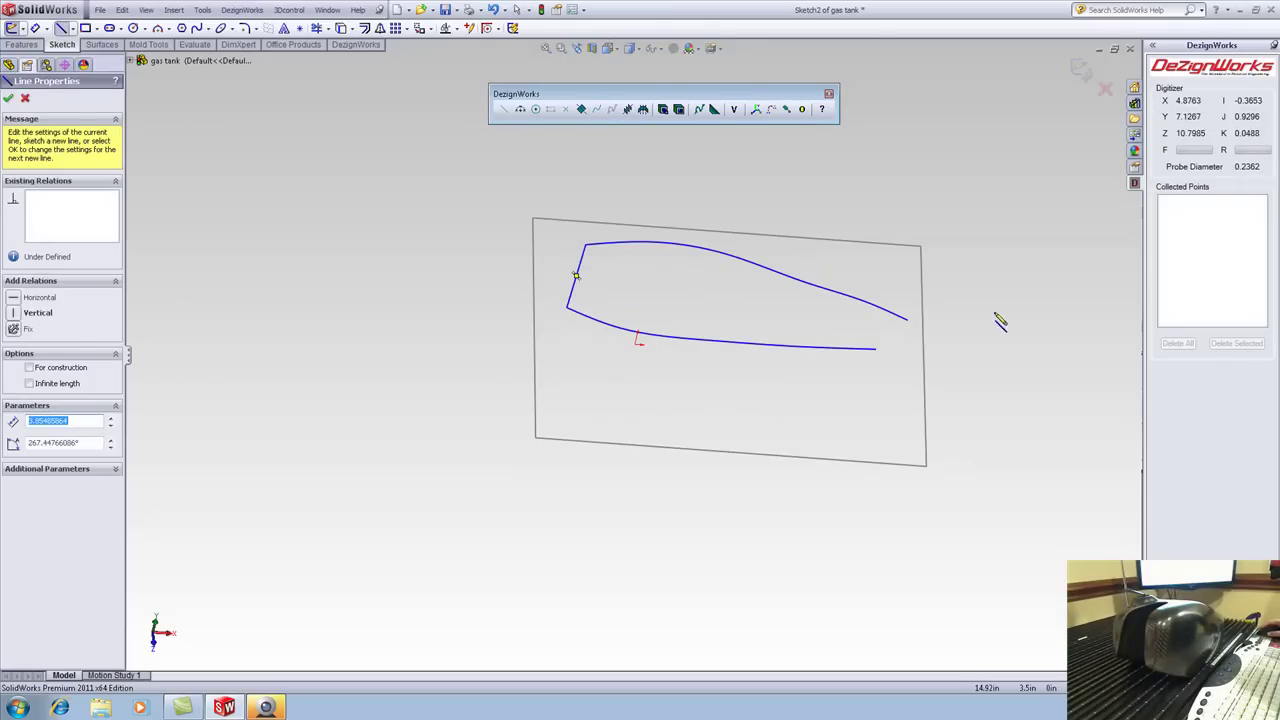
click(907, 320)
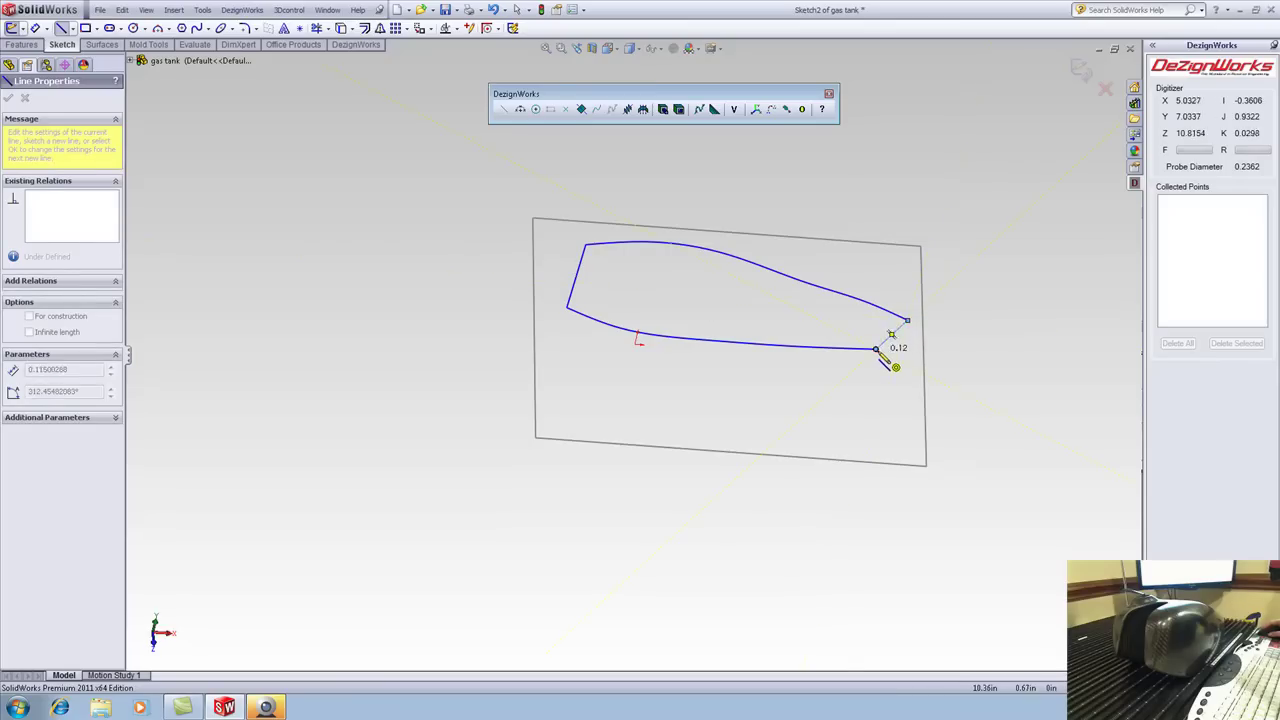
click(877, 349)
right_click(956, 366)
click(961, 374)
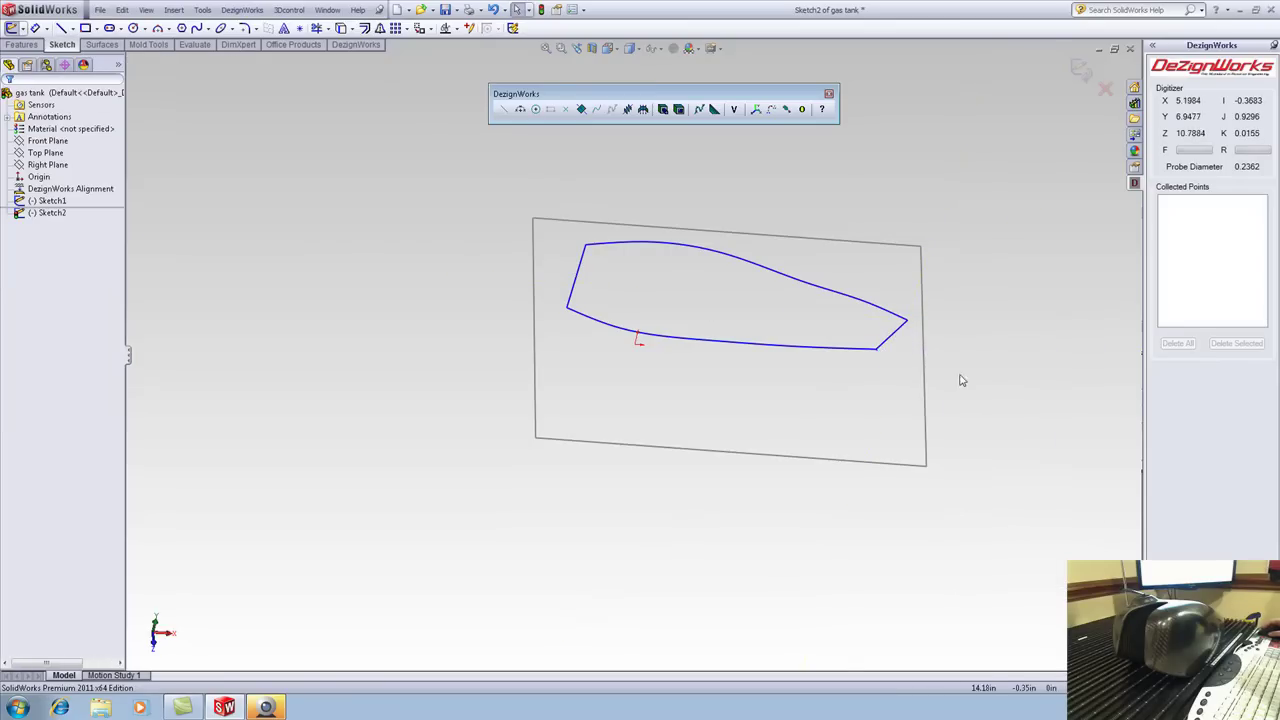
Inspect the lower corner line's properties, then exit Sketch2
scroll(846, 343, up, 5)
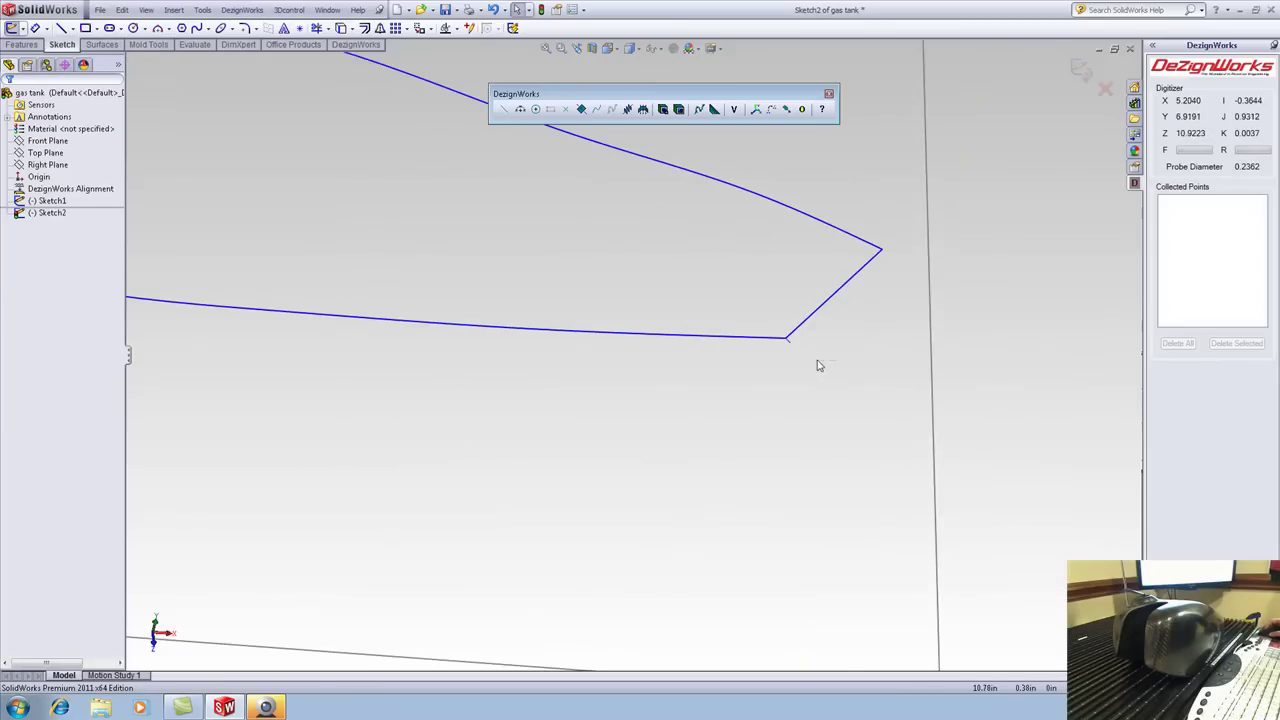
drag(835, 361, 779, 343)
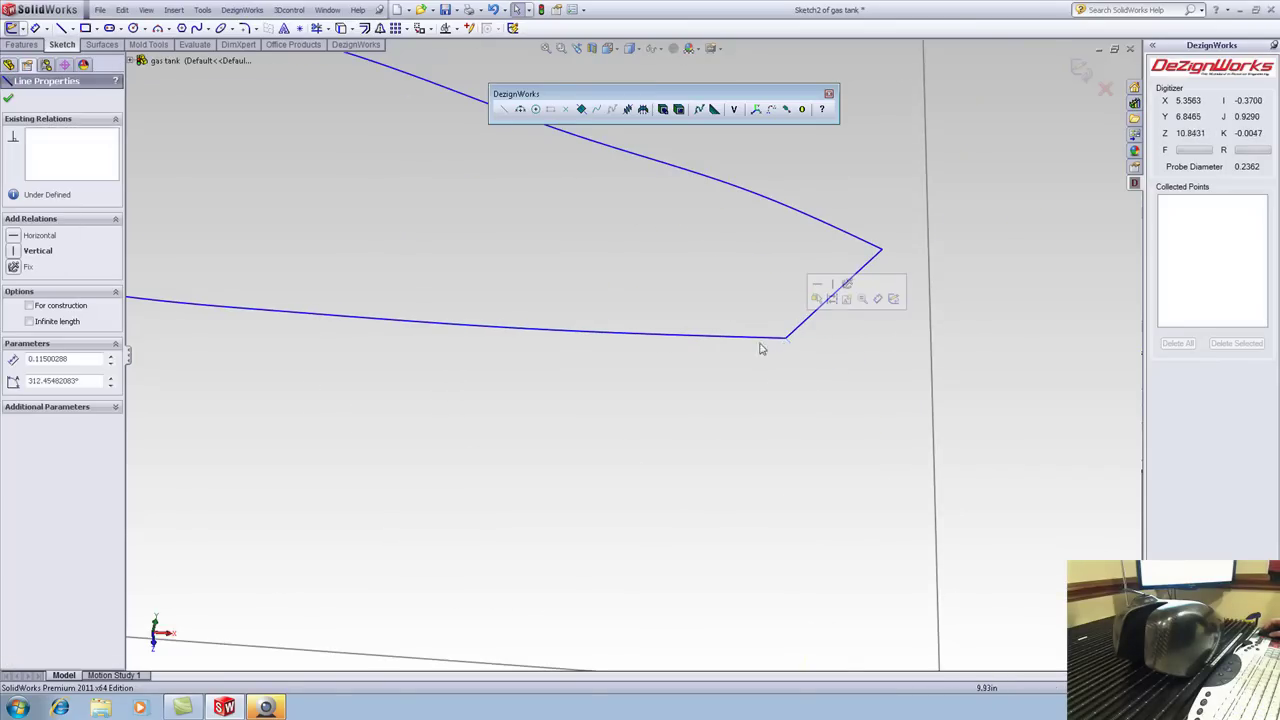
click(723, 302)
scroll(723, 302, down, 5)
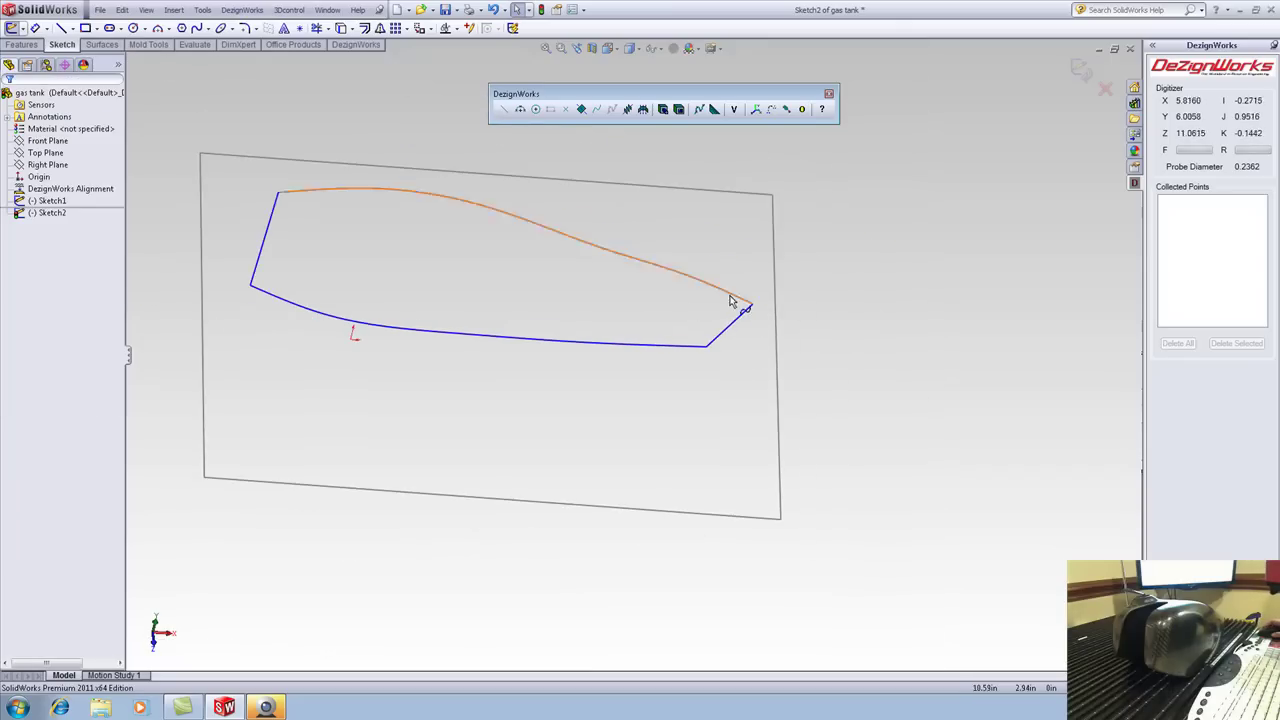
click(1080, 68)
middle_drag(646, 331, 654, 289)
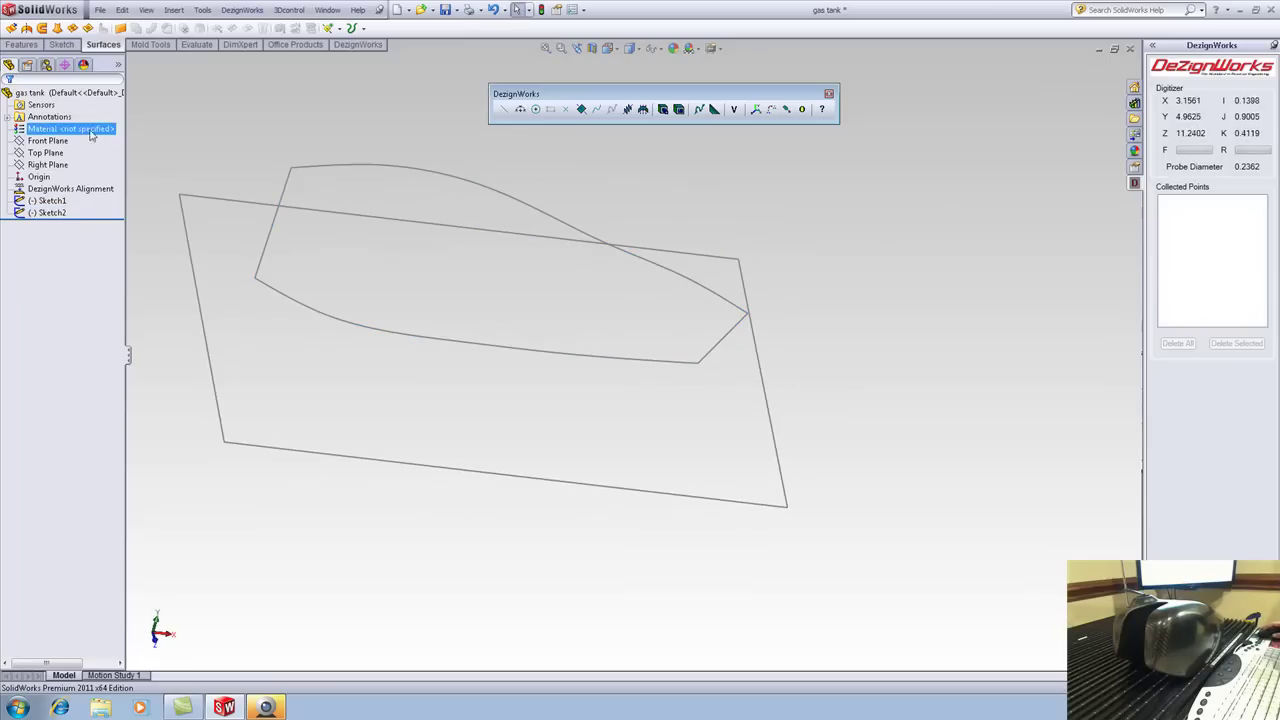
Probe Plane1 from the Front Plane using DZW Plane
click(47, 140)
middle_drag(415, 181, 396, 226)
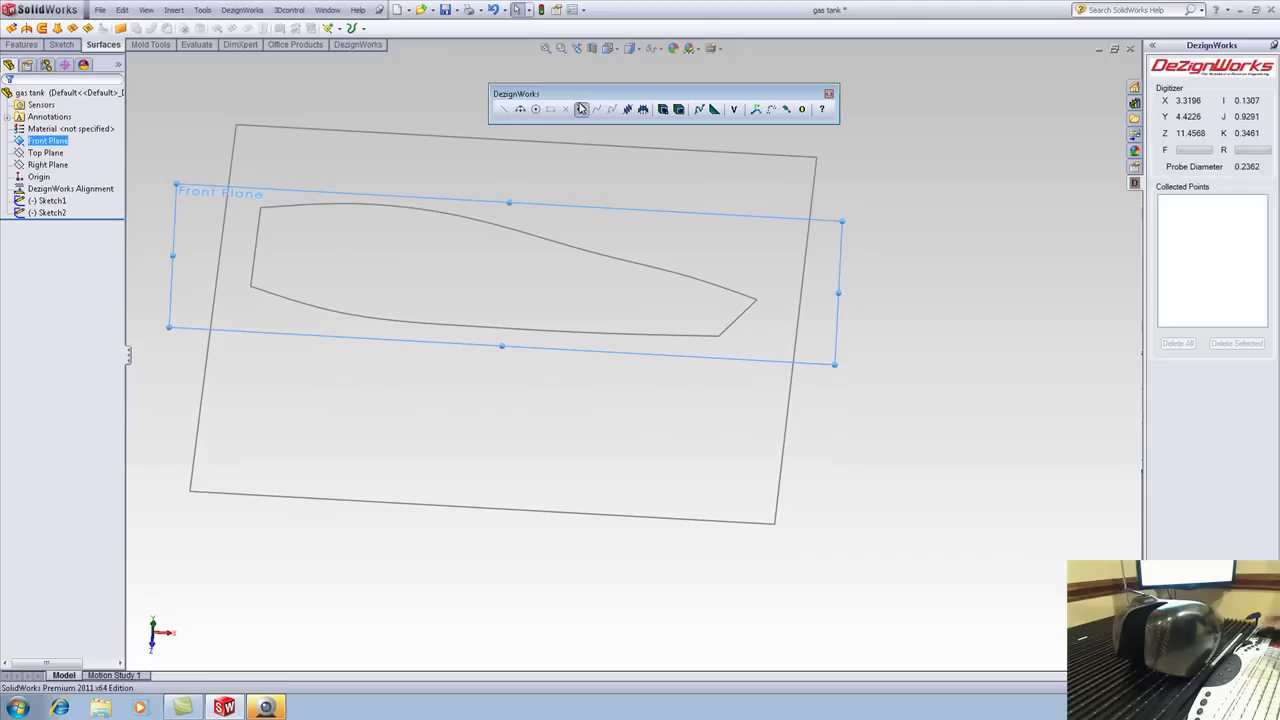
click(581, 108)
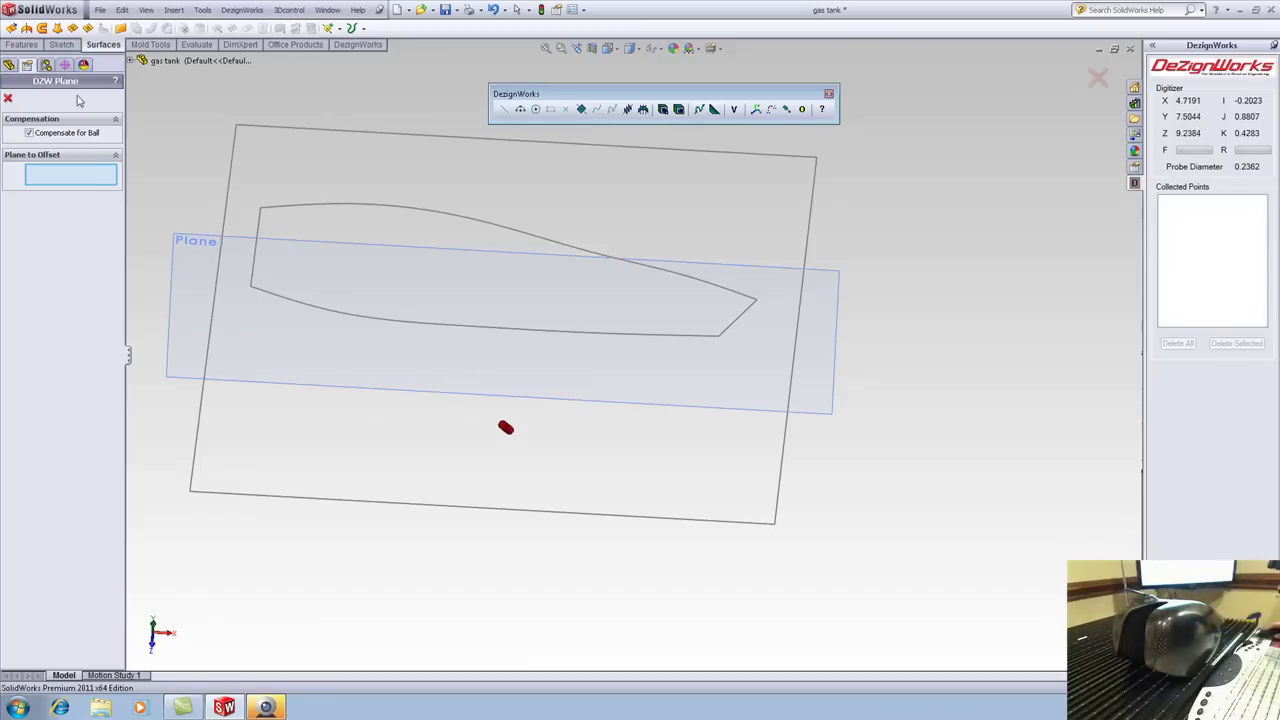
click(8, 98)
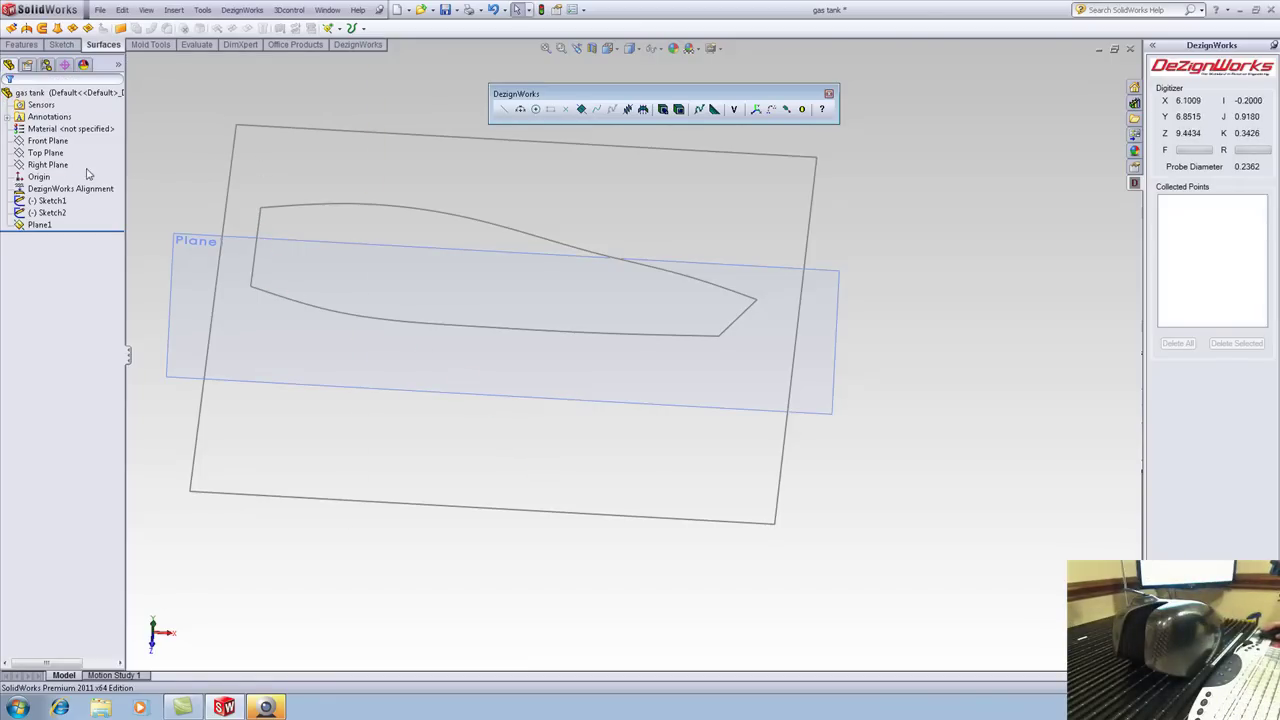
Probe Plane2 and Plane3 from the Top Plane and save the part
click(45, 152)
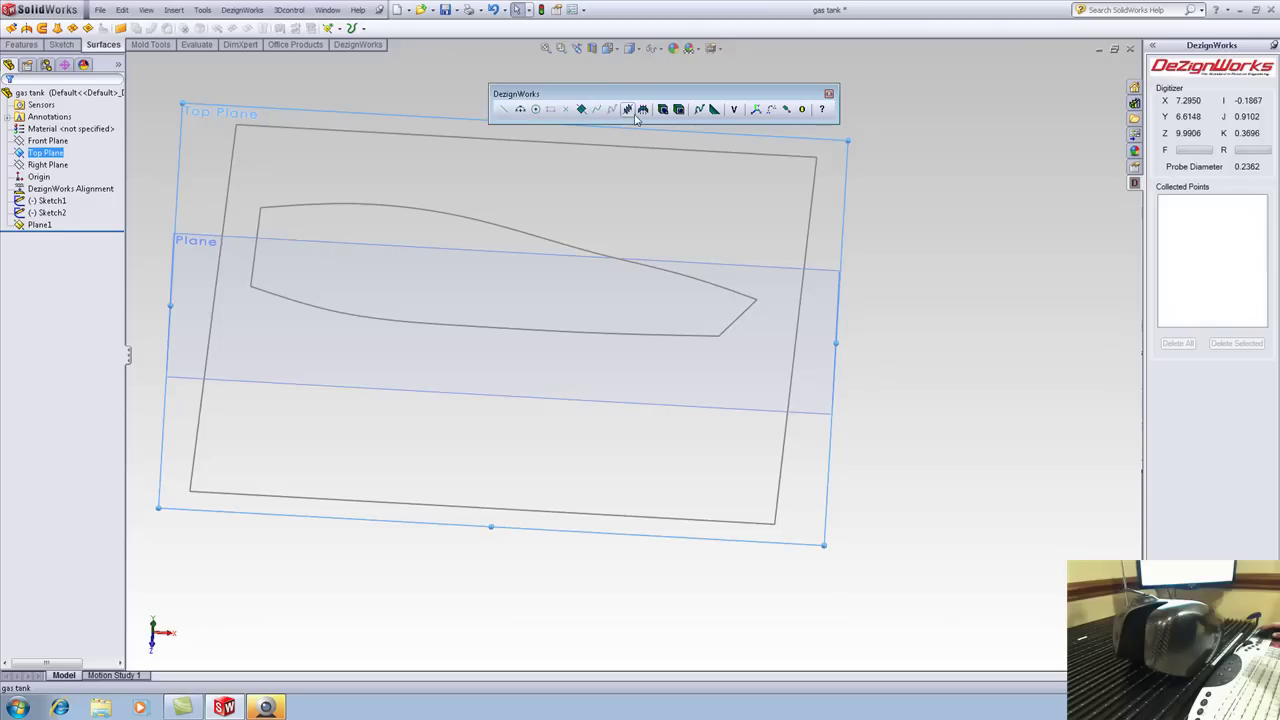
click(580, 109)
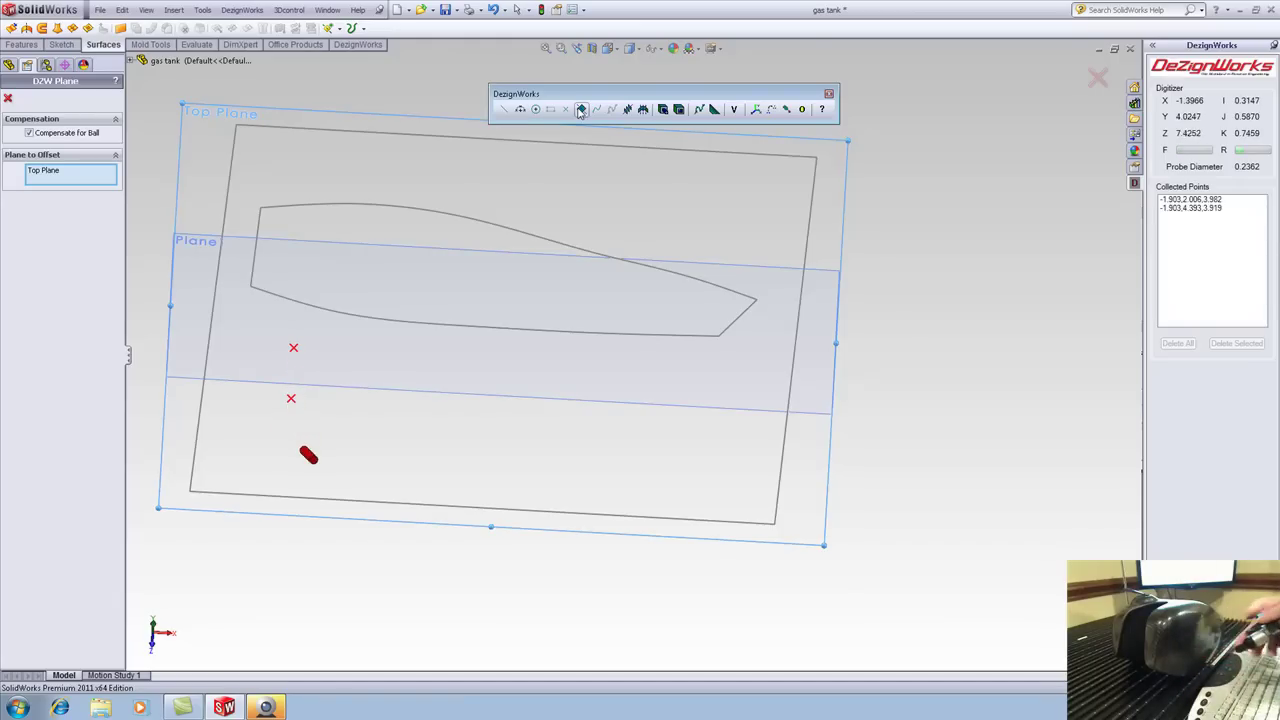
click(580, 109)
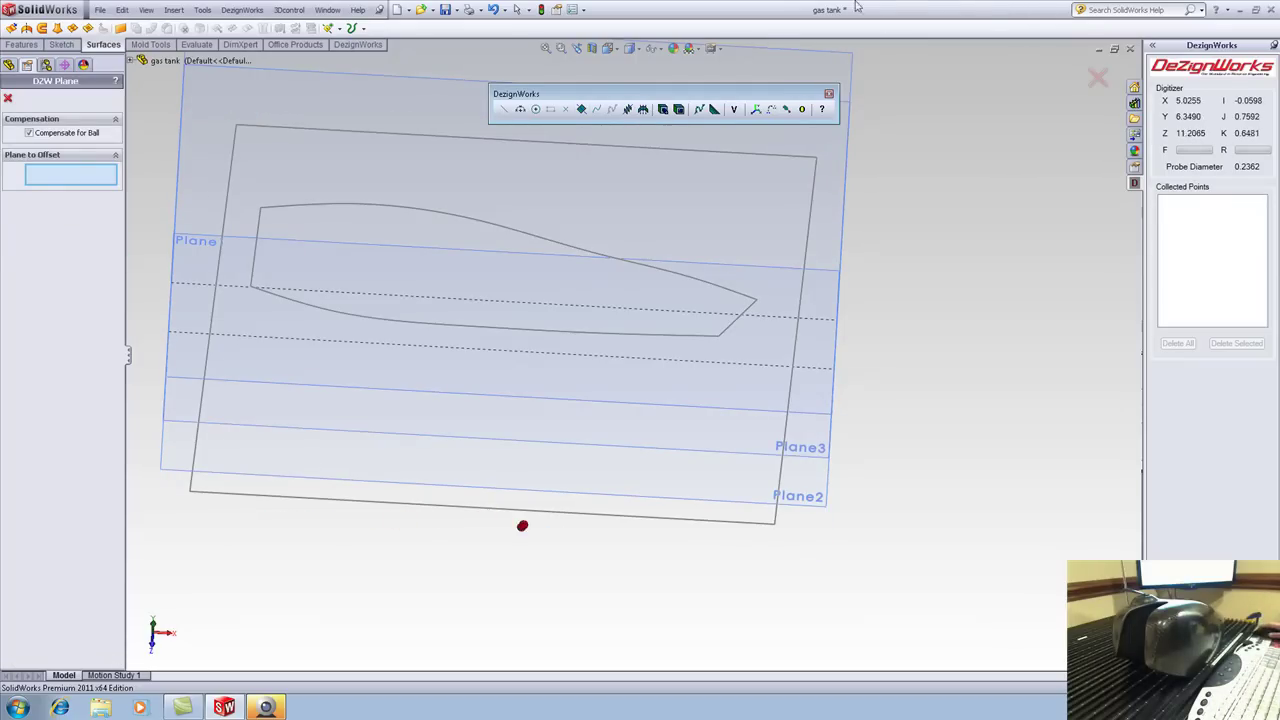
click(8, 98)
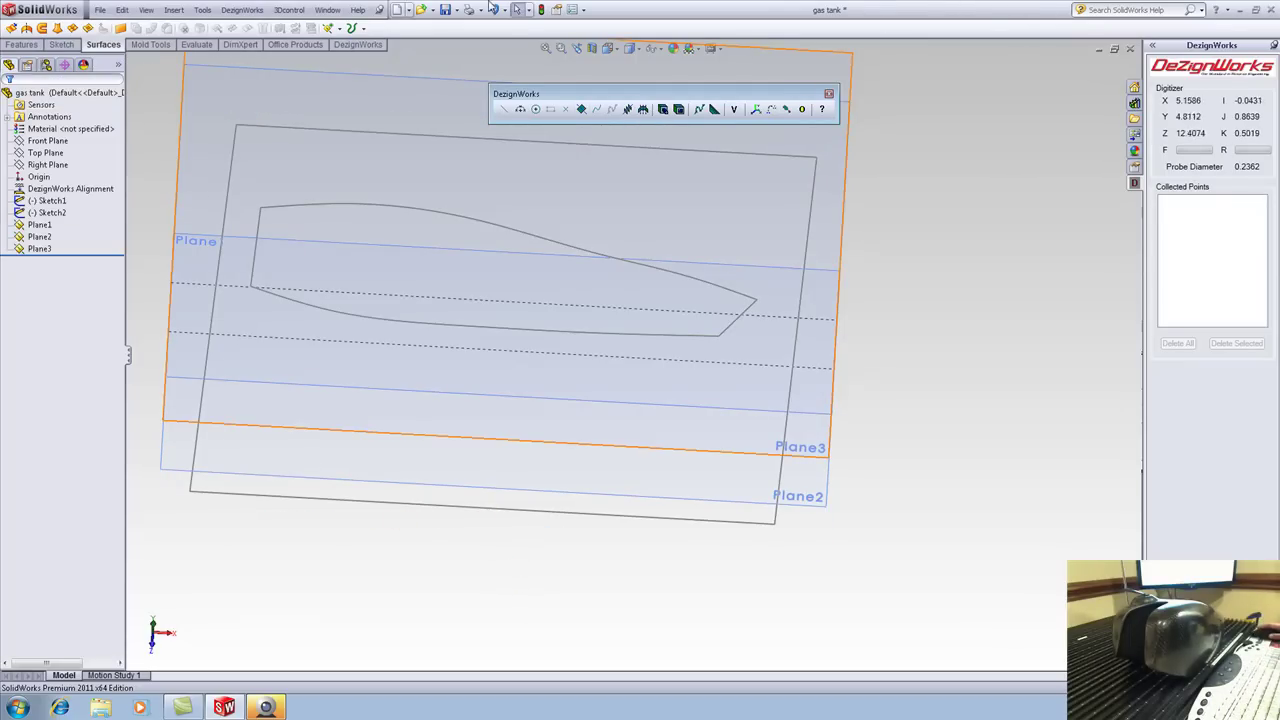
click(446, 10)
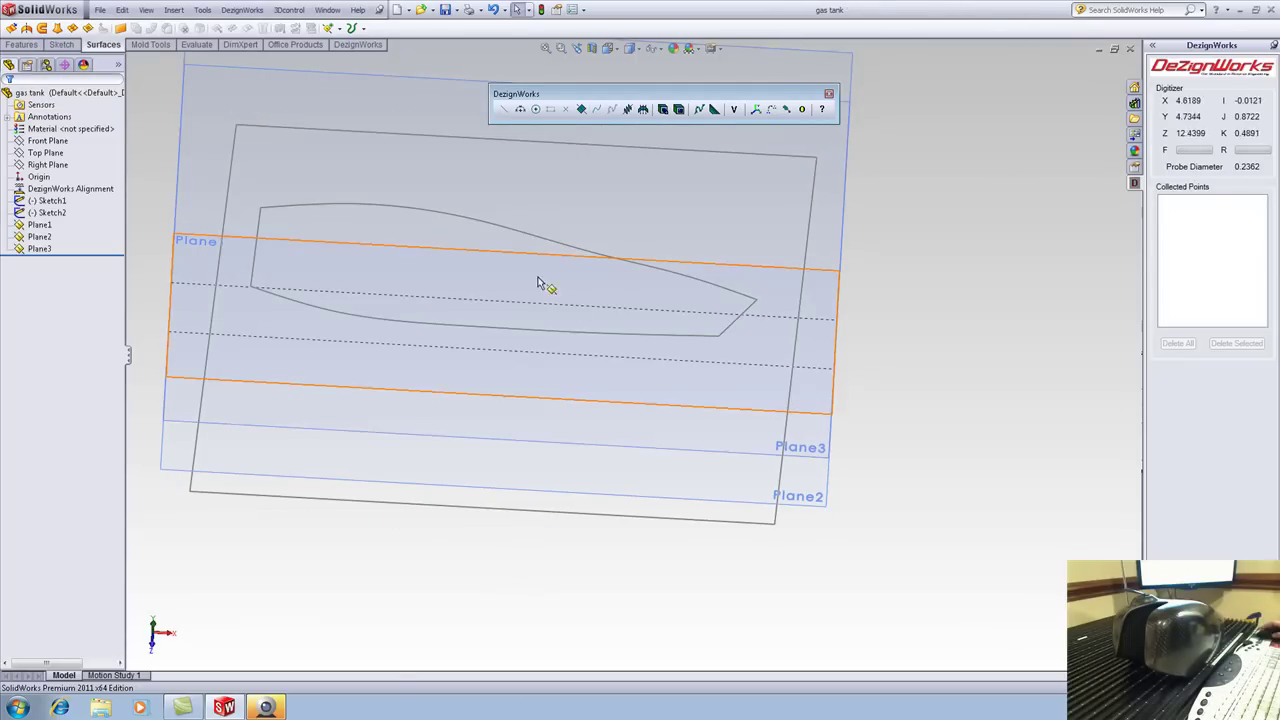
mouse_move(543, 283)
middle_down()
mouse_move(543, 177)
mouse_move(357, 166)
middle_up()
key(z)
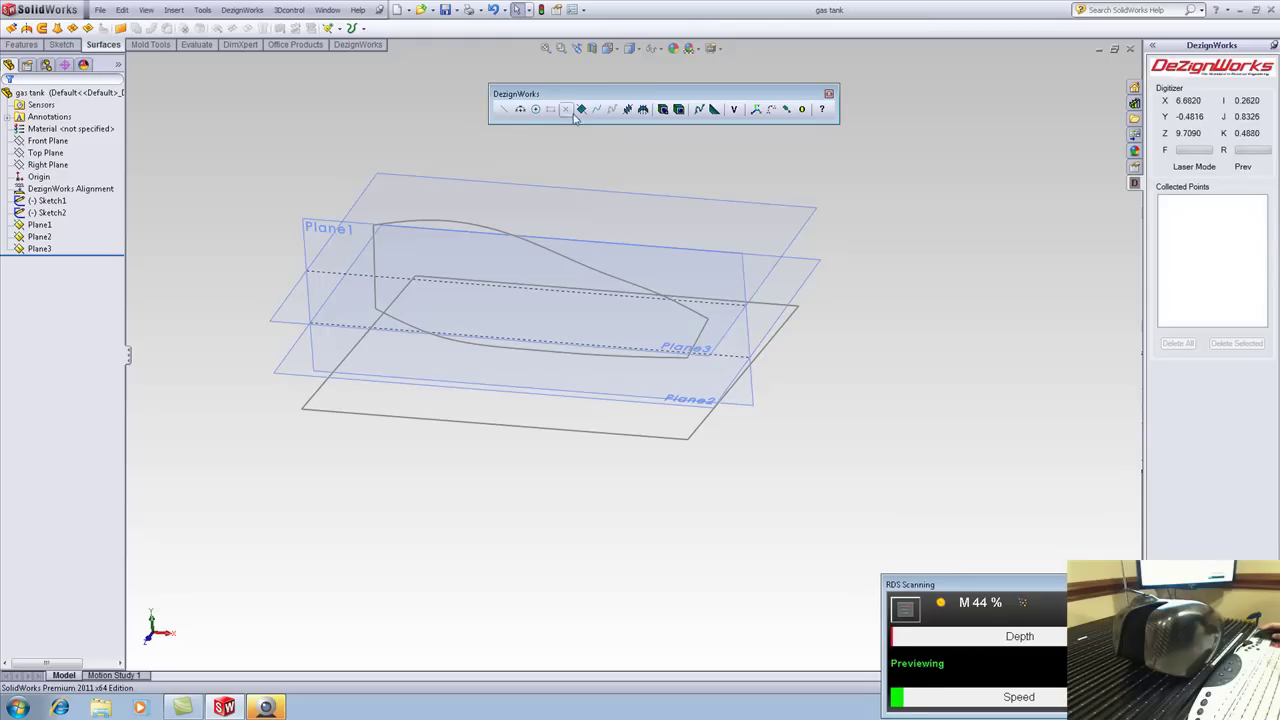
Configure a Locked Plane scan on Plane1 contained by Sketch1 with Min. Distance 0.2in
click(627, 110)
click(331, 242)
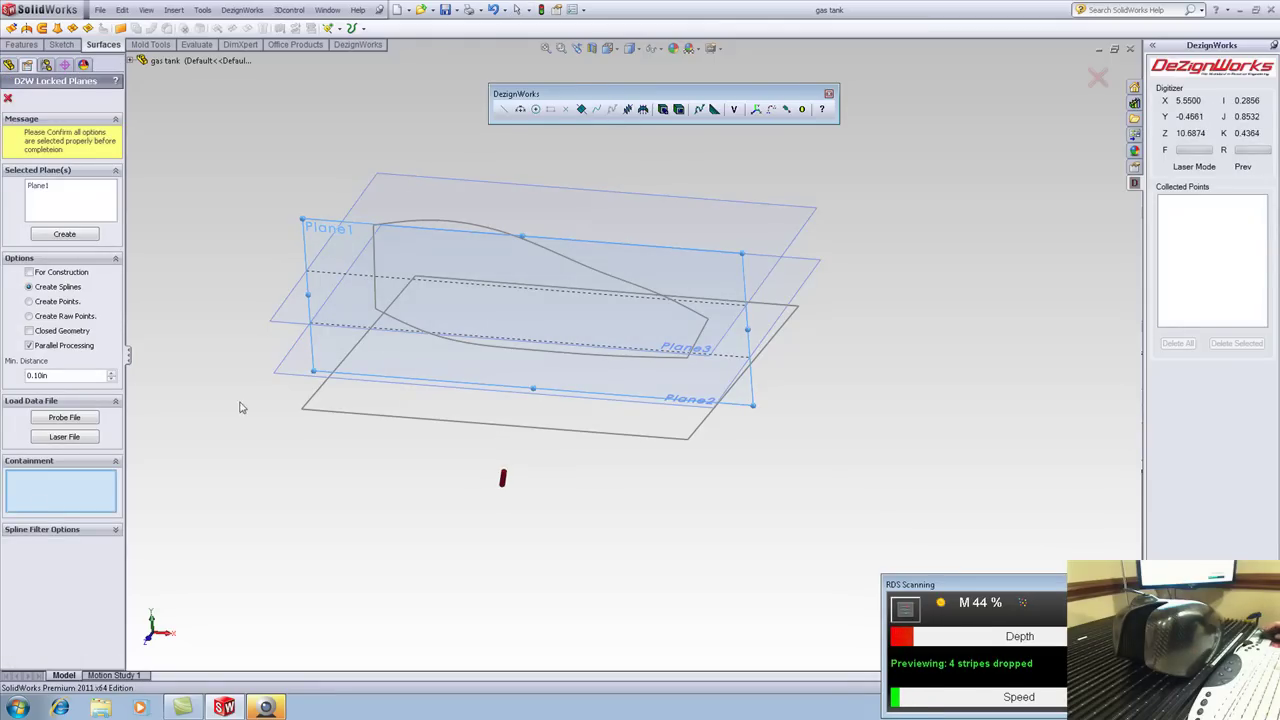
click(306, 412)
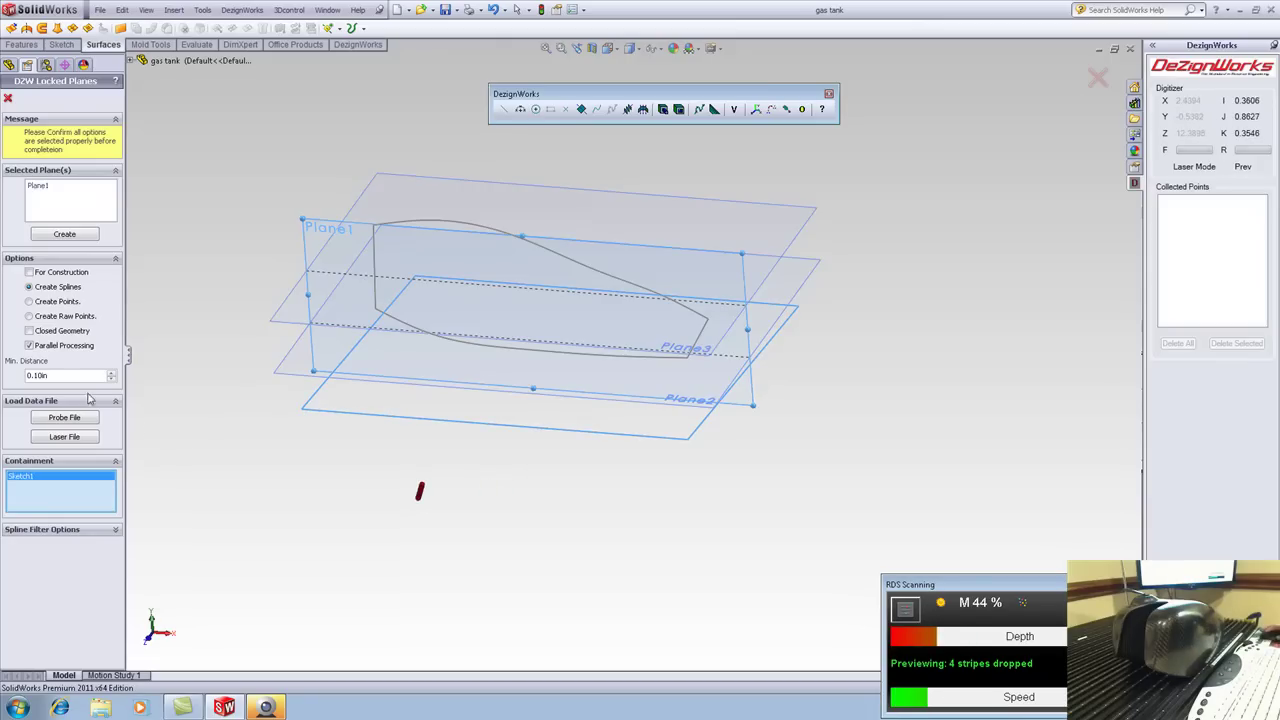
drag(65, 377, 3, 370)
text(.)
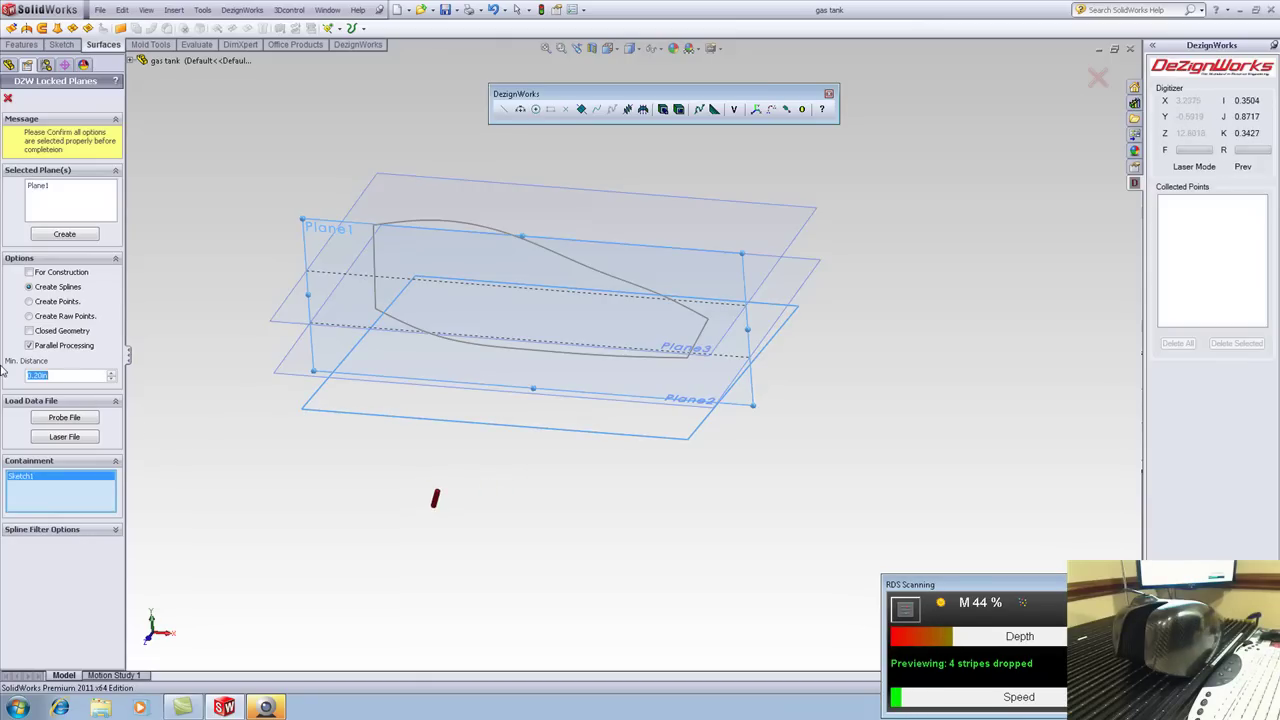
text(2)
key(Return)
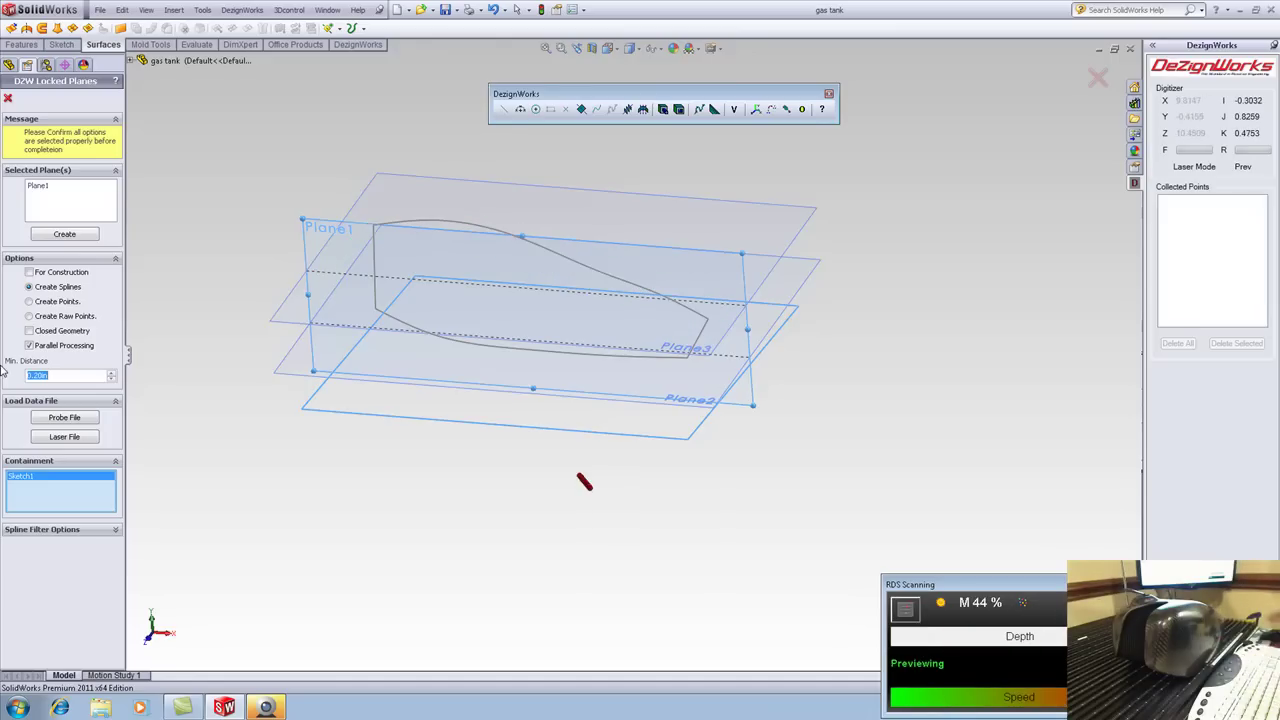
Create the LockedPlane scan and open its Sketch3 top-profile spline for editing
click(56, 238)
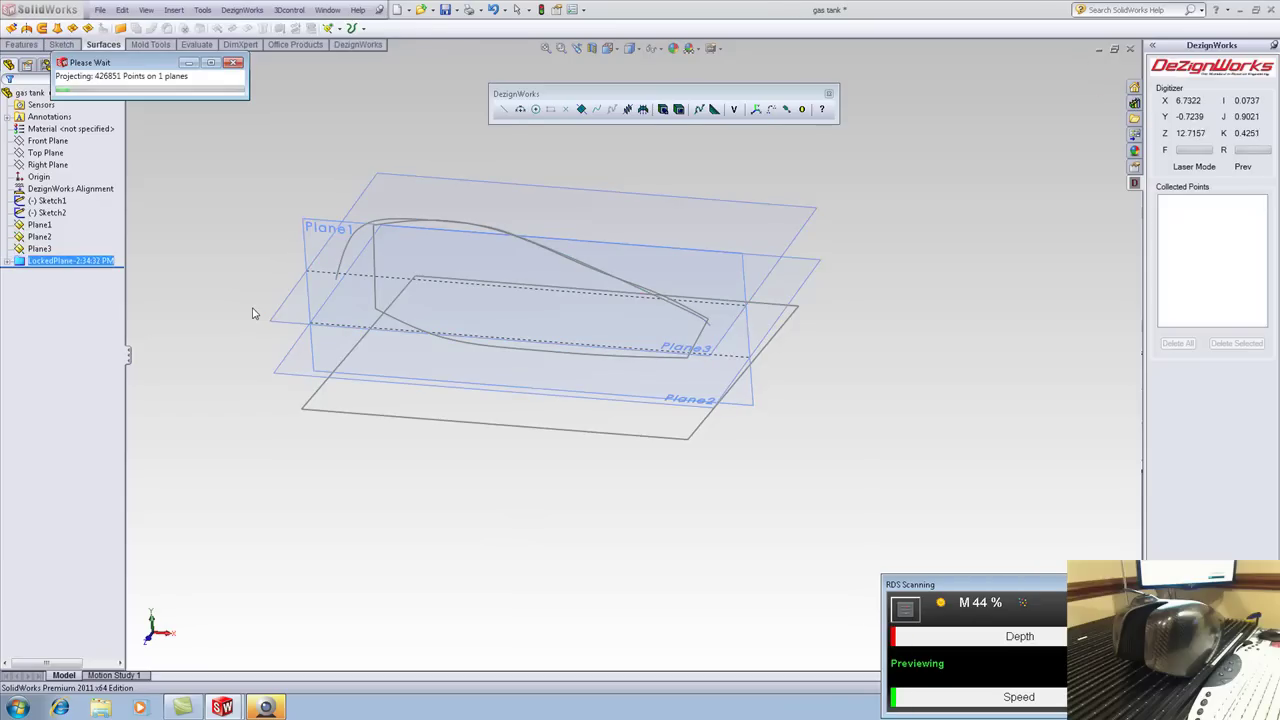
mouse_move(331, 331)
middle_down()
mouse_move(351, 231)
mouse_move(371, 257)
middle_up()
scroll(372, 260, down, 2)
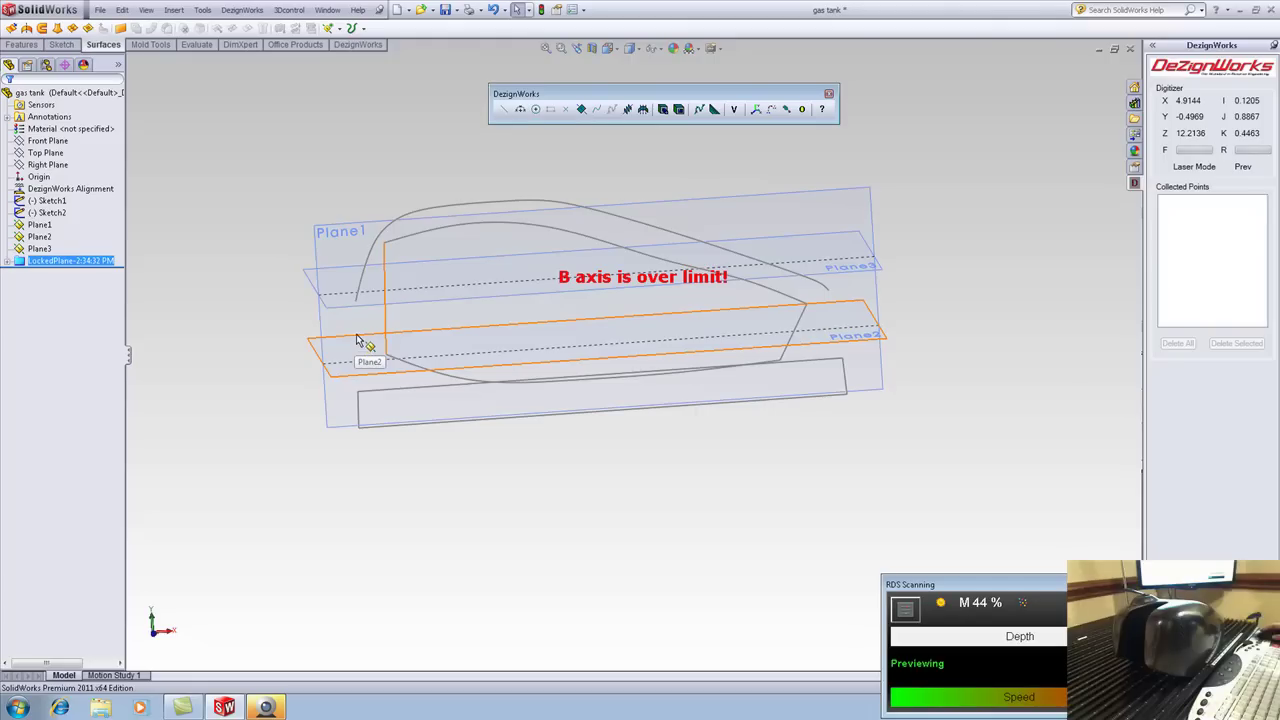
click(7, 261)
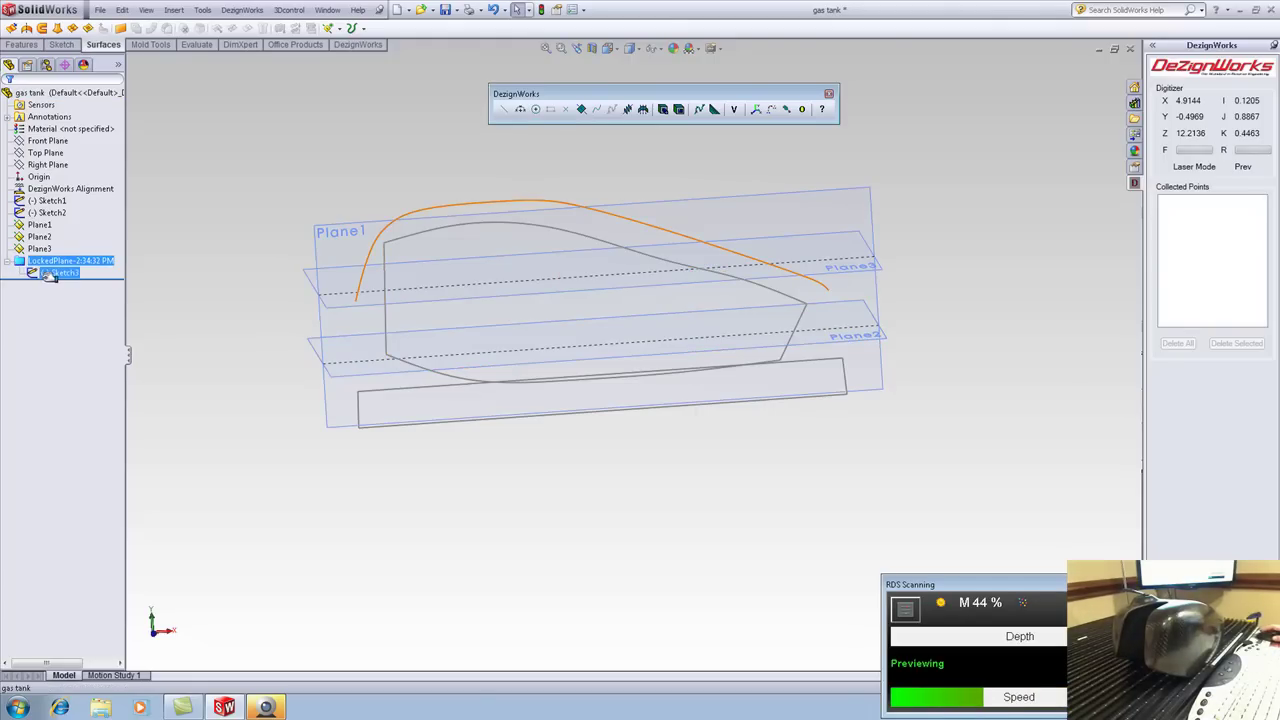
right_click(55, 272)
click(57, 243)
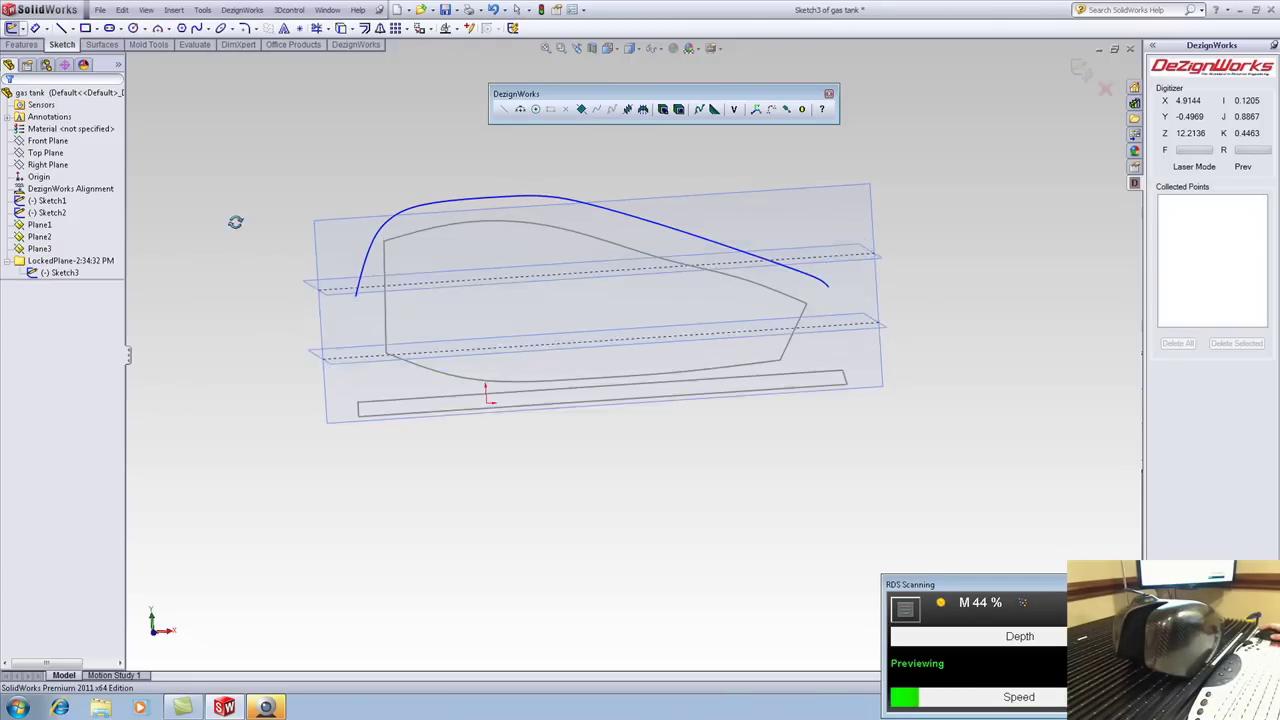
mouse_move(229, 169)
mouse_down()
mouse_move(395, 226)
mouse_move(340, 205)
mouse_up()
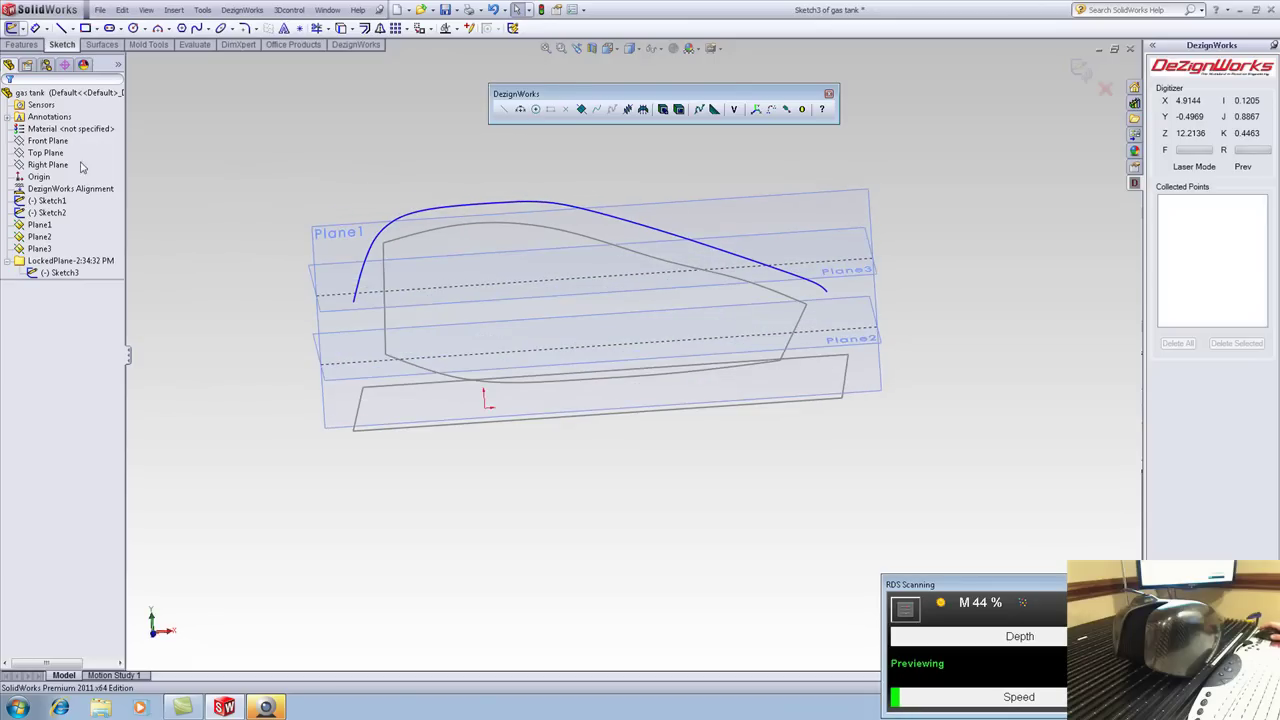
Draw a construction centerline below the tank and constrain it through the origin
click(62, 28)
click(256, 451)
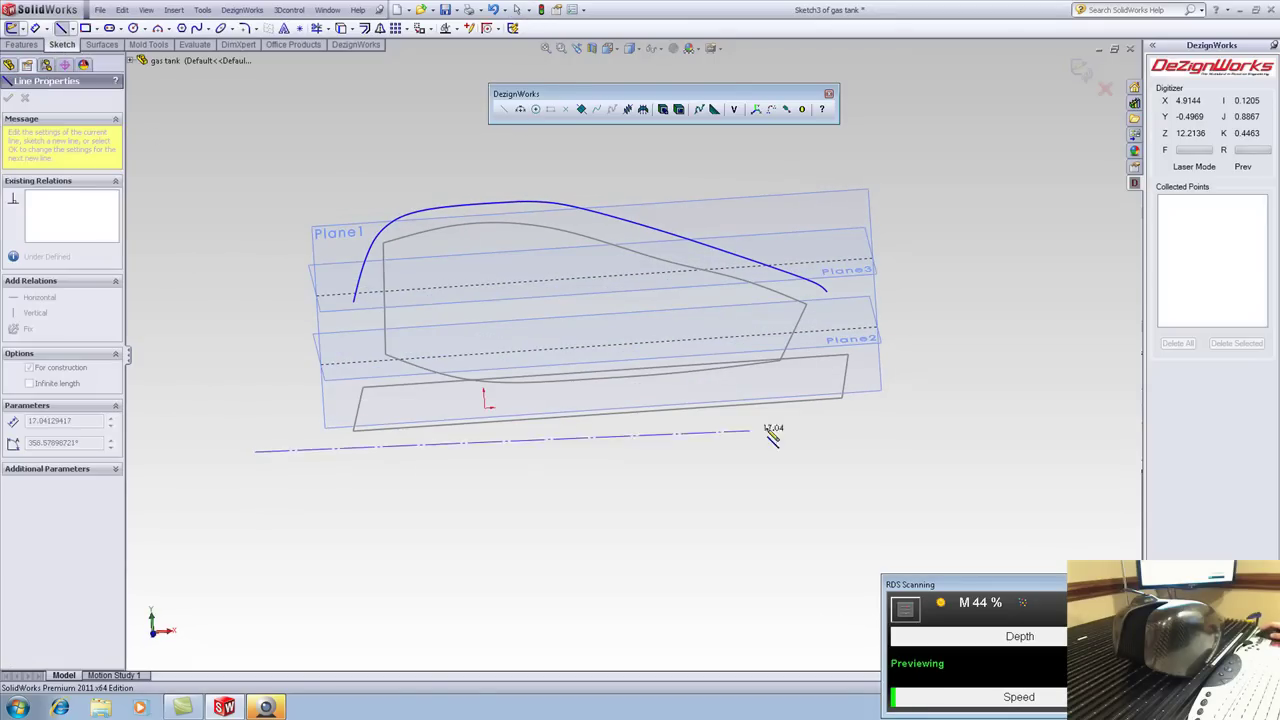
click(938, 407)
key(Escape)
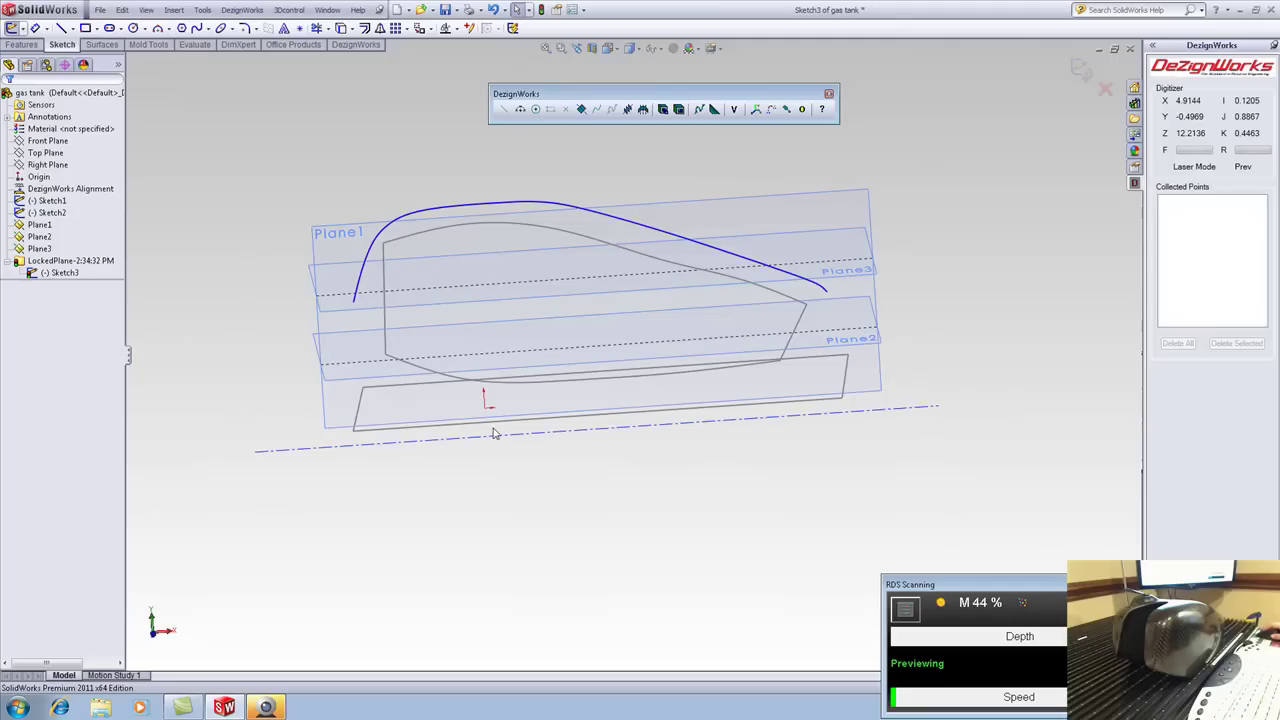
click(490, 414)
mouse_move(490, 414)
mouse_down()
mouse_move(486, 403)
mouse_move(490, 419)
mouse_up()
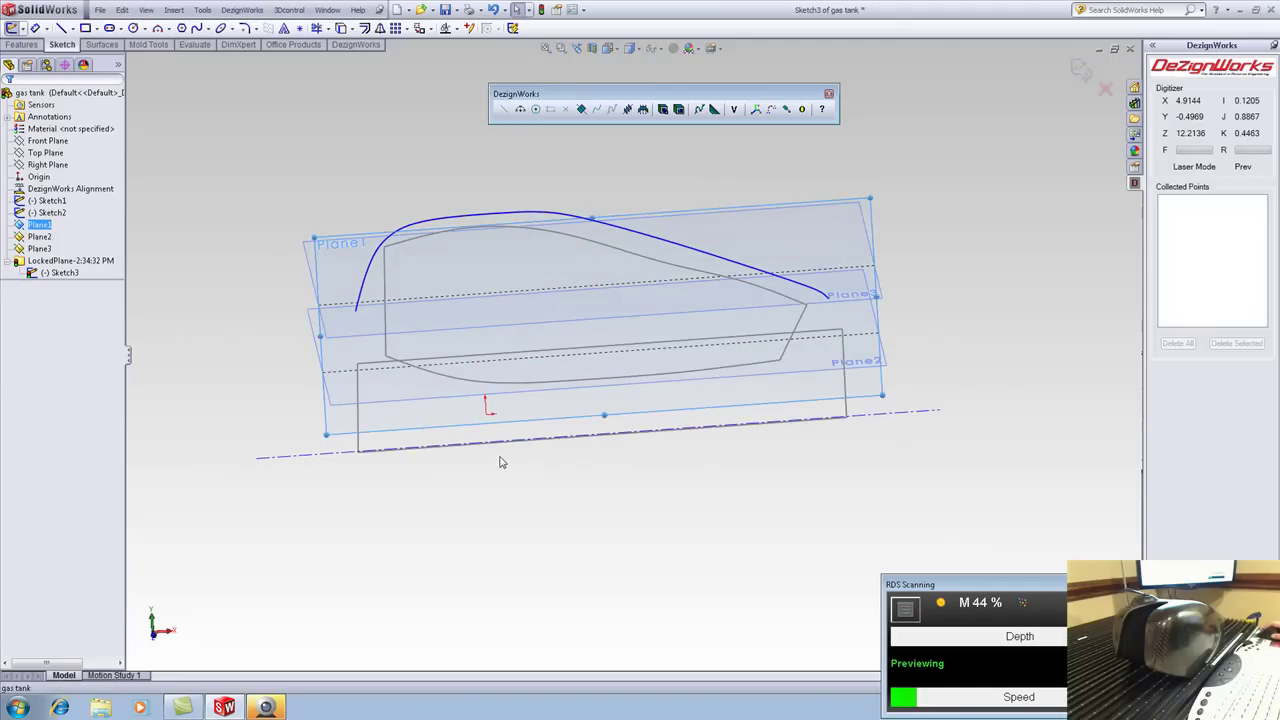
click(502, 462)
middle_drag(508, 466, 486, 414)
click(482, 406)
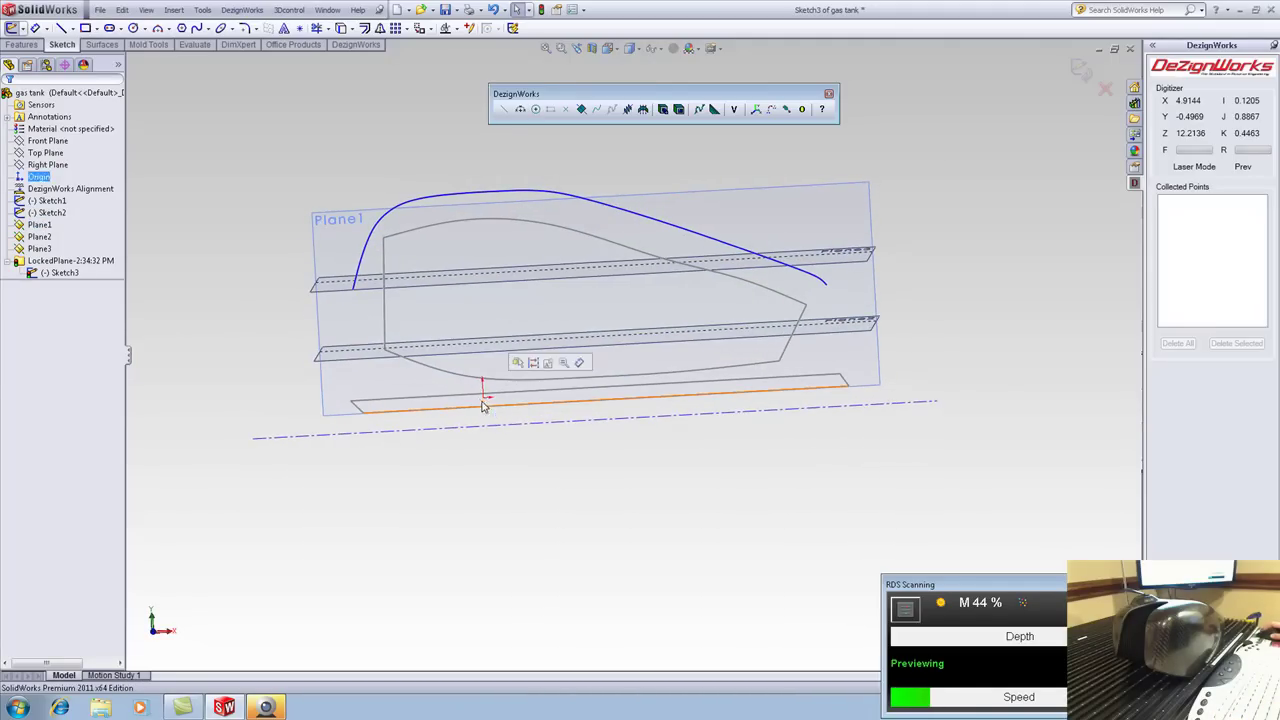
key(Escape)
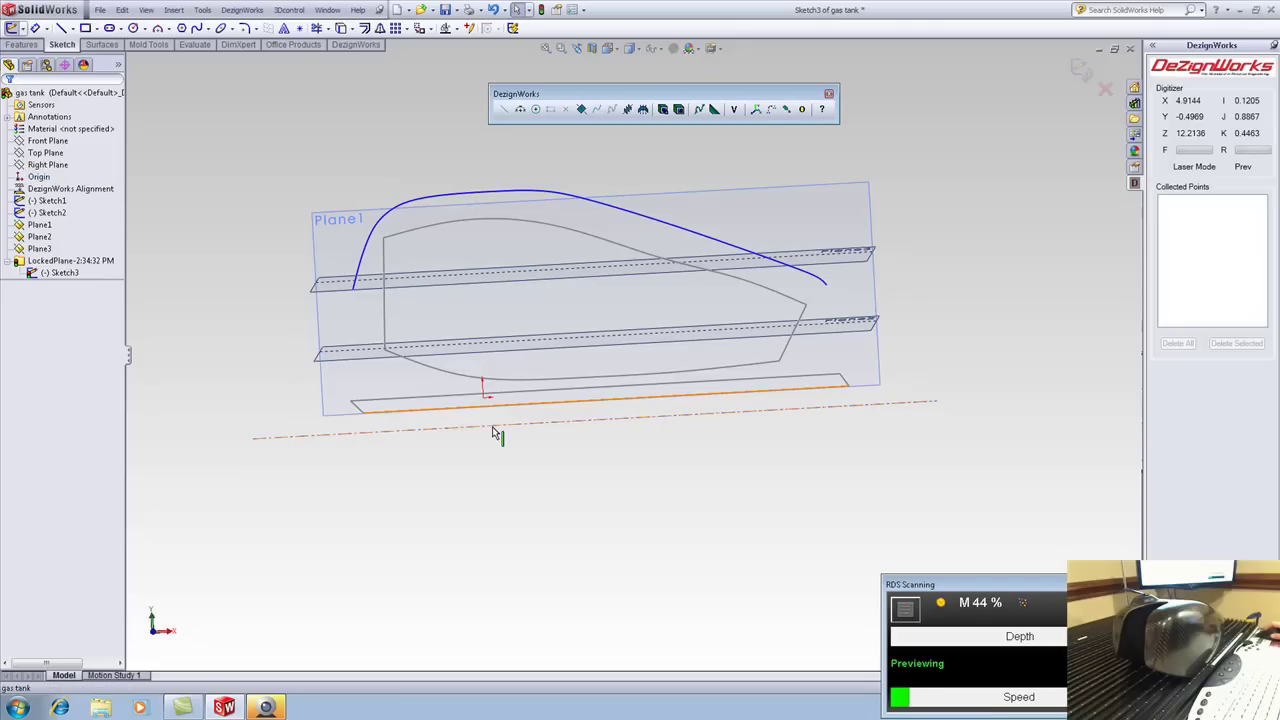
click(493, 429)
ctrl+click(482, 400)
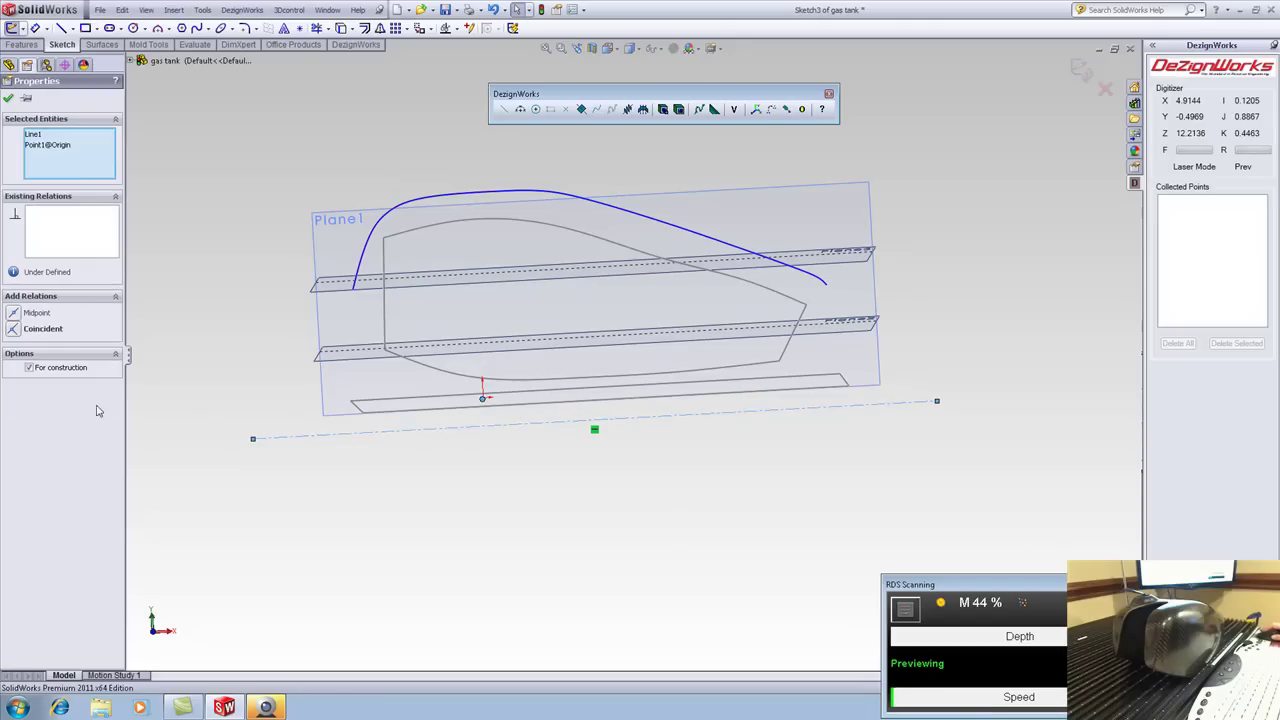
click(15, 330)
key(Escape)
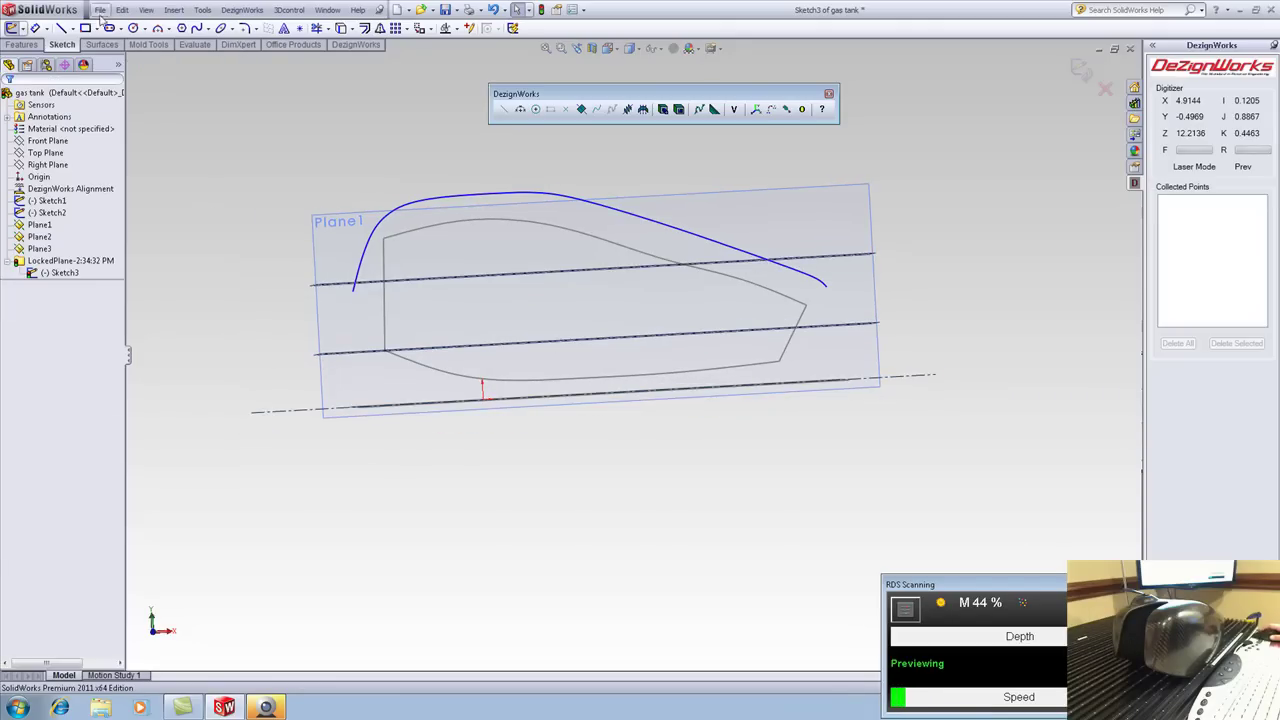
Draw straight lines running down from the spline's left and right ends
click(60, 29)
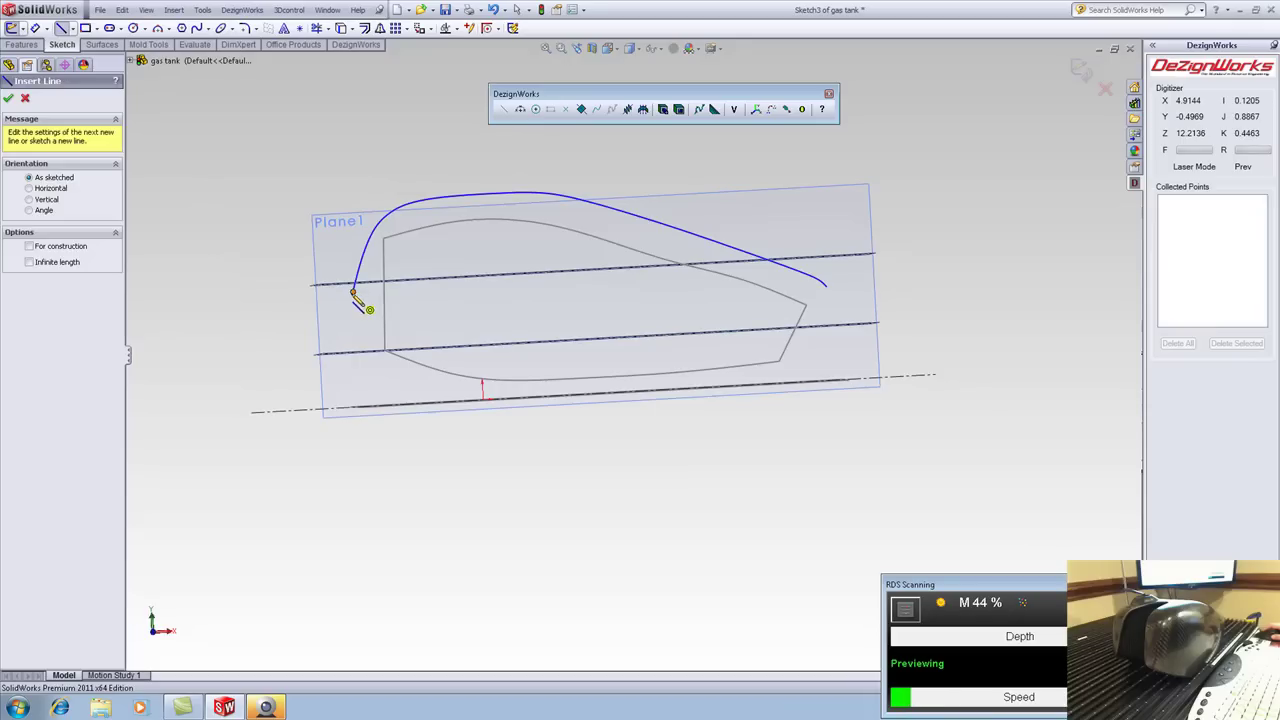
click(352, 292)
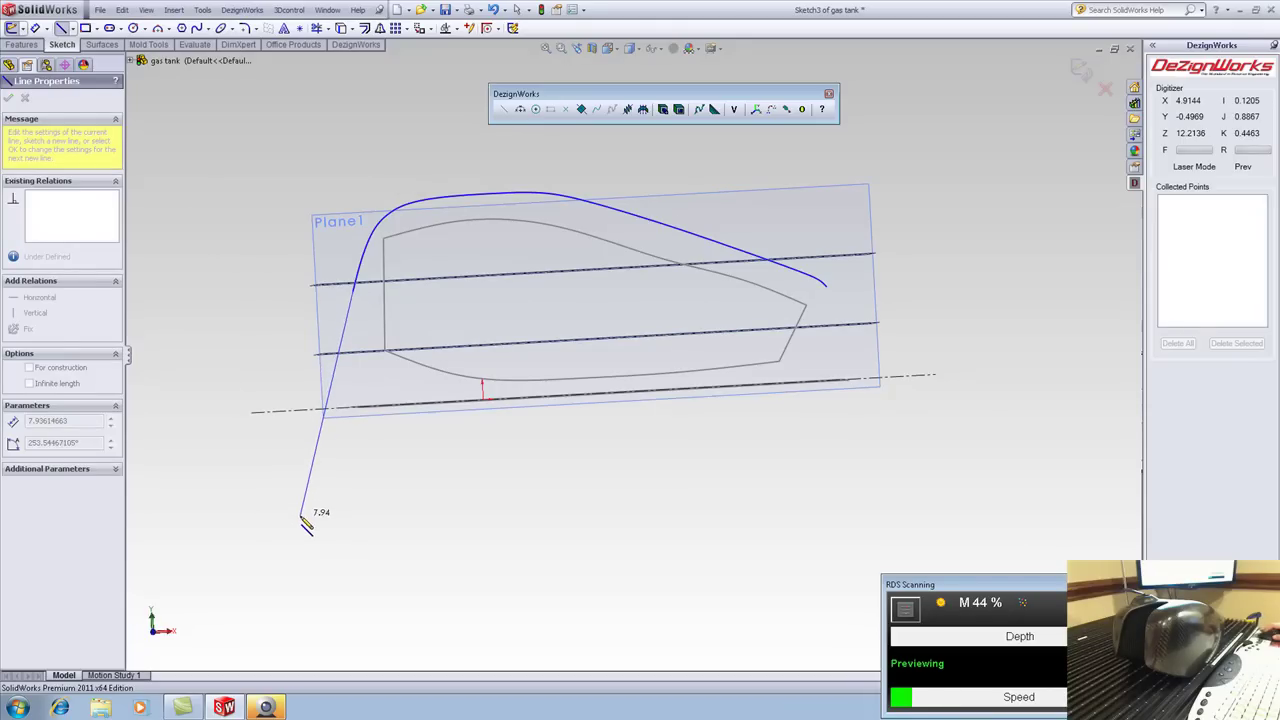
click(302, 518)
key(Escape)
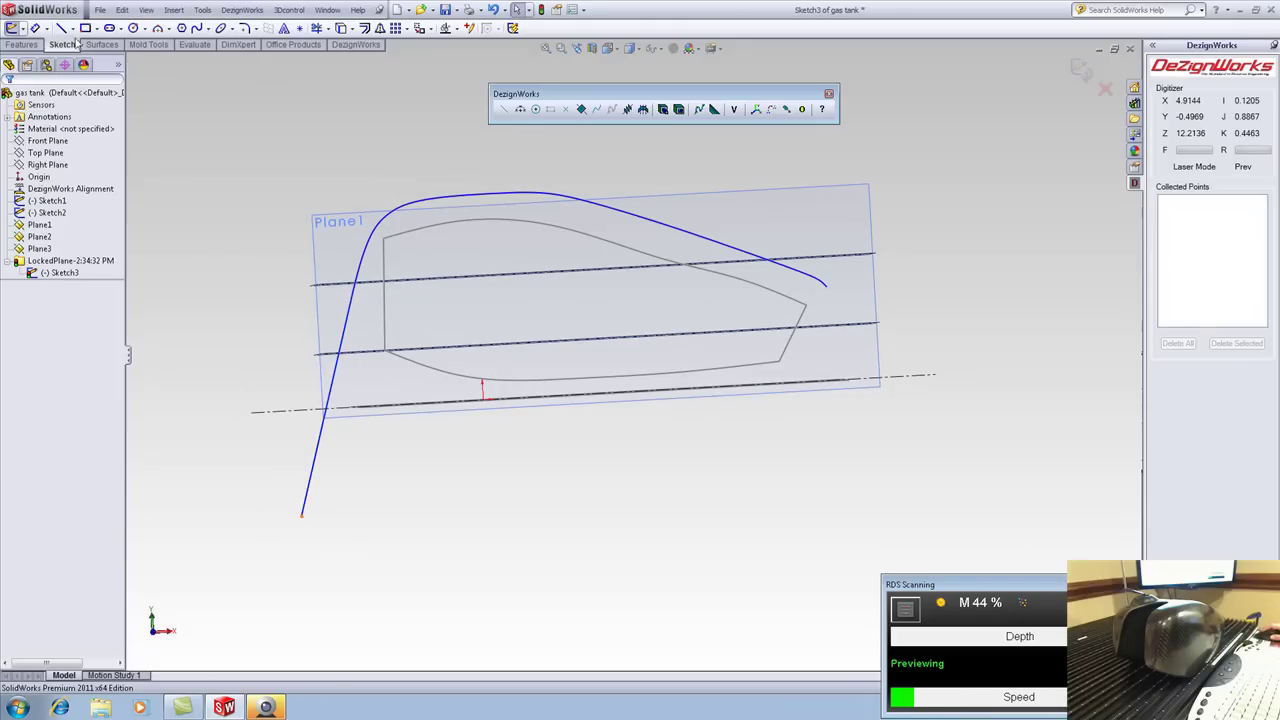
click(60, 29)
click(826, 288)
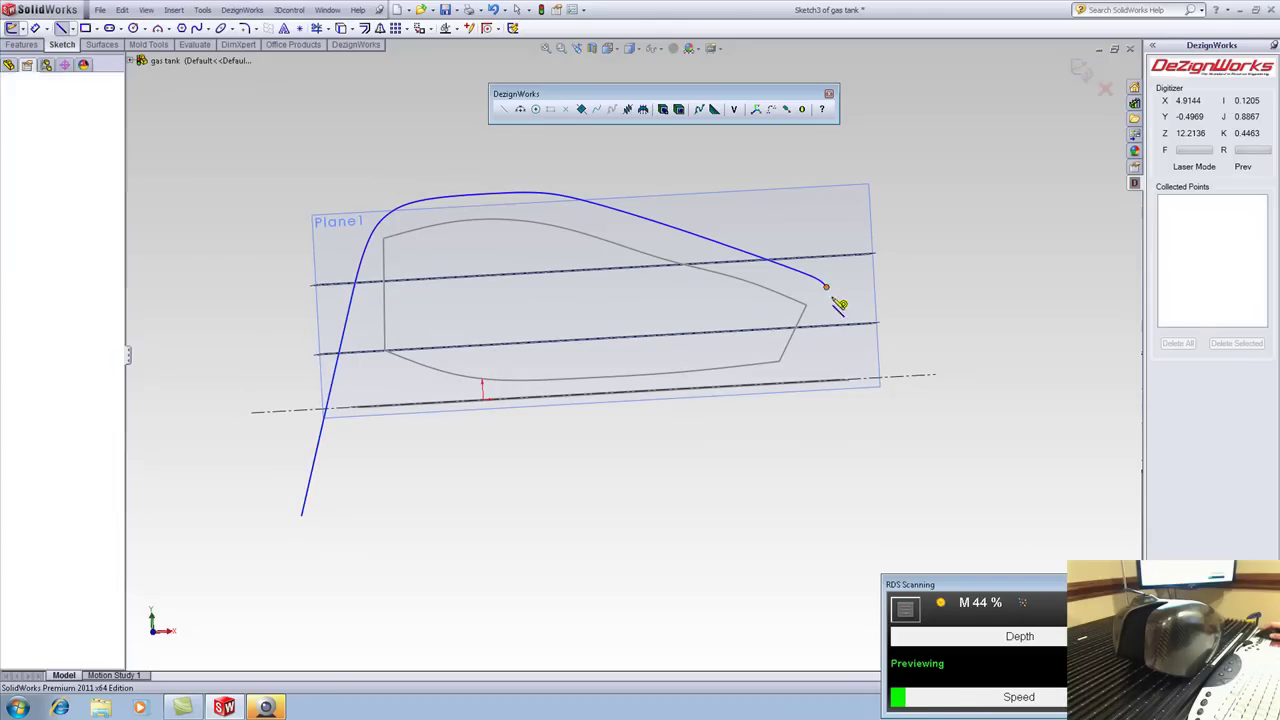
click(972, 418)
key(Escape)
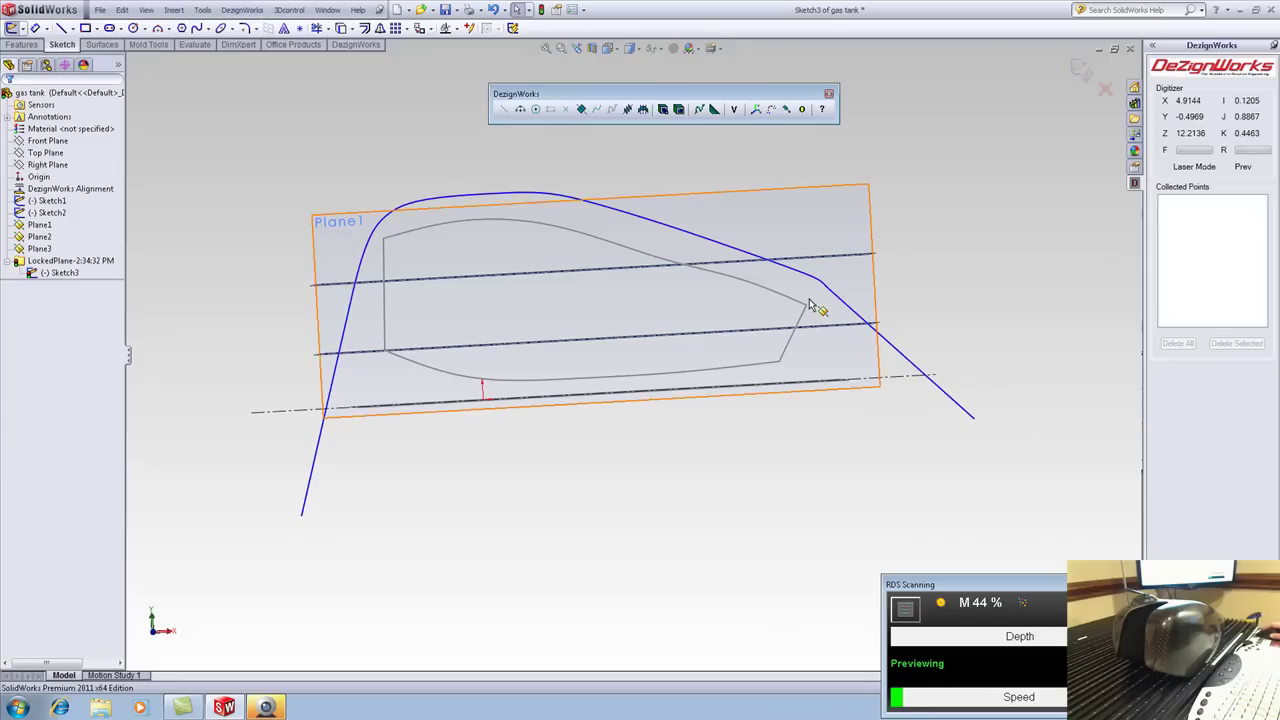
Make the spline tangent to both the left and right lines
click(750, 250)
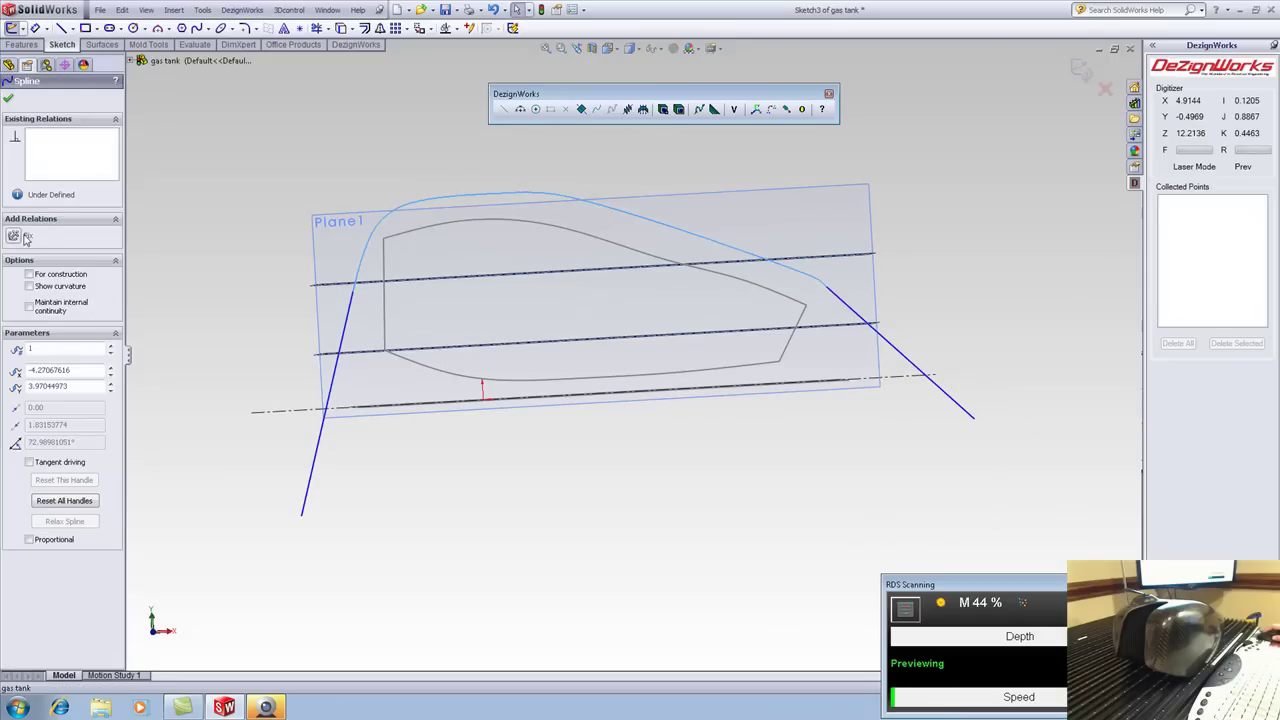
key(Escape)
click(356, 289)
ctrl+click(347, 322)
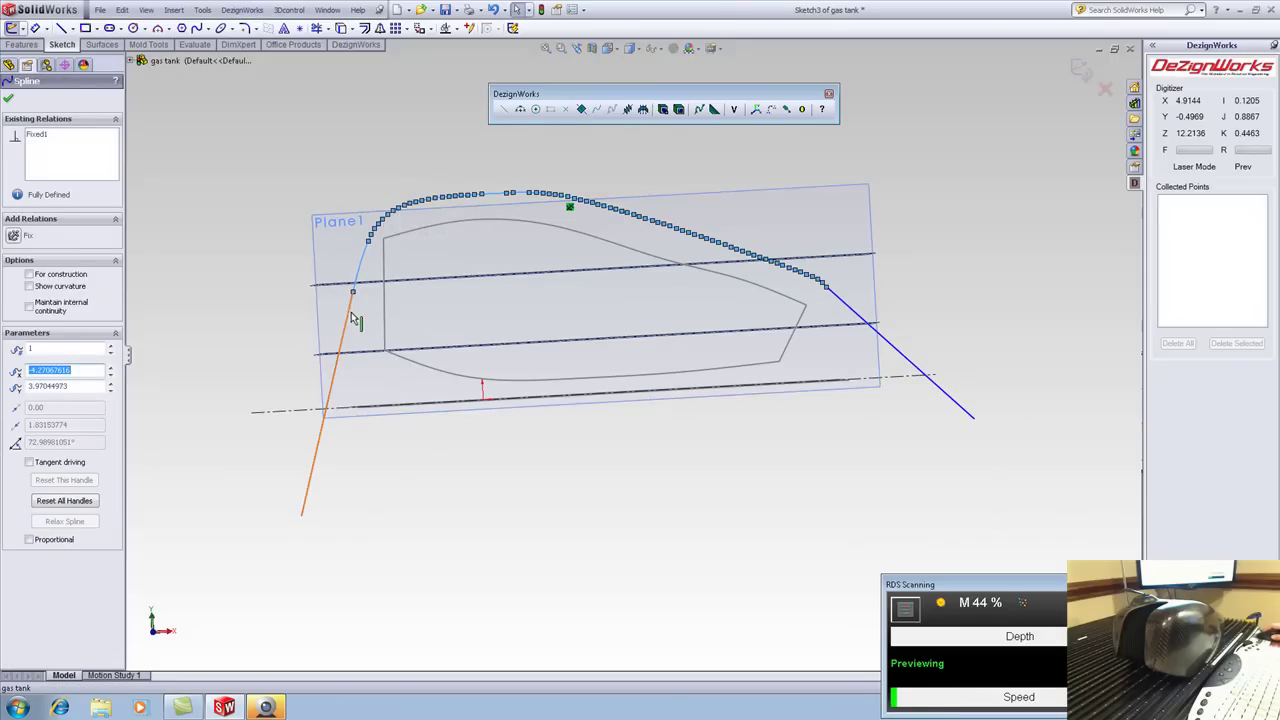
click(14, 329)
key(Escape)
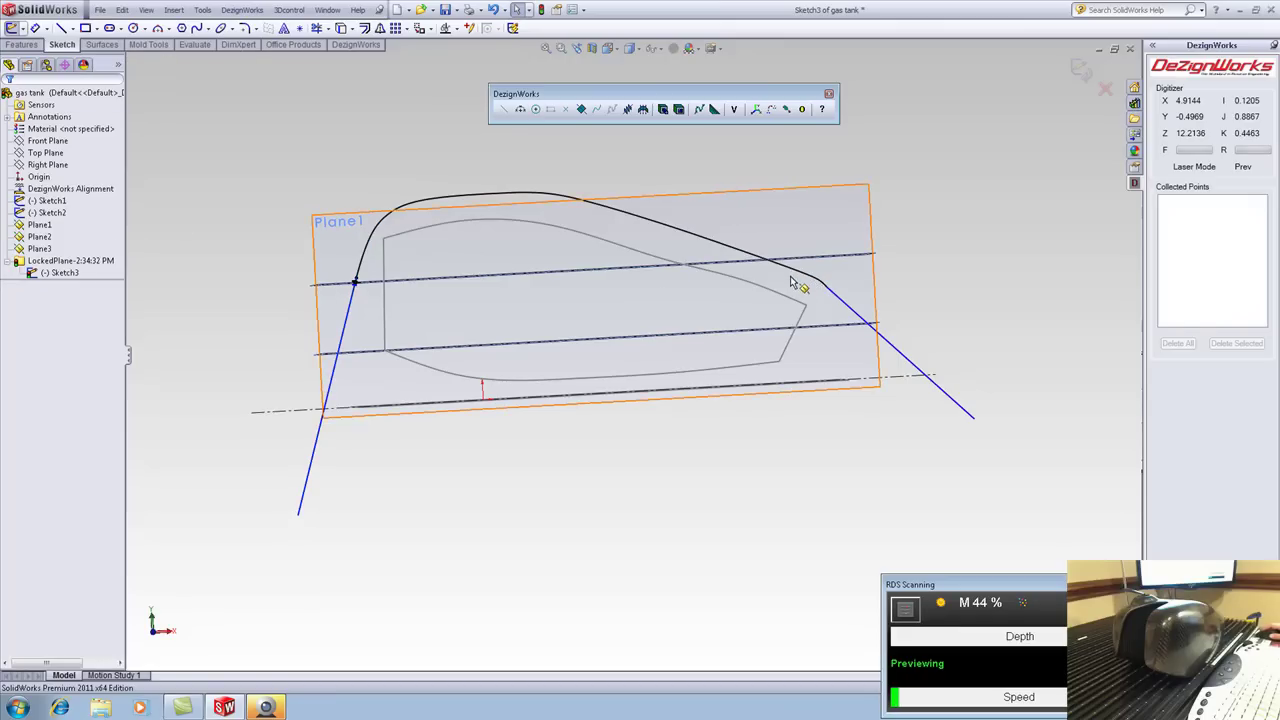
click(838, 303)
ctrl+click(815, 281)
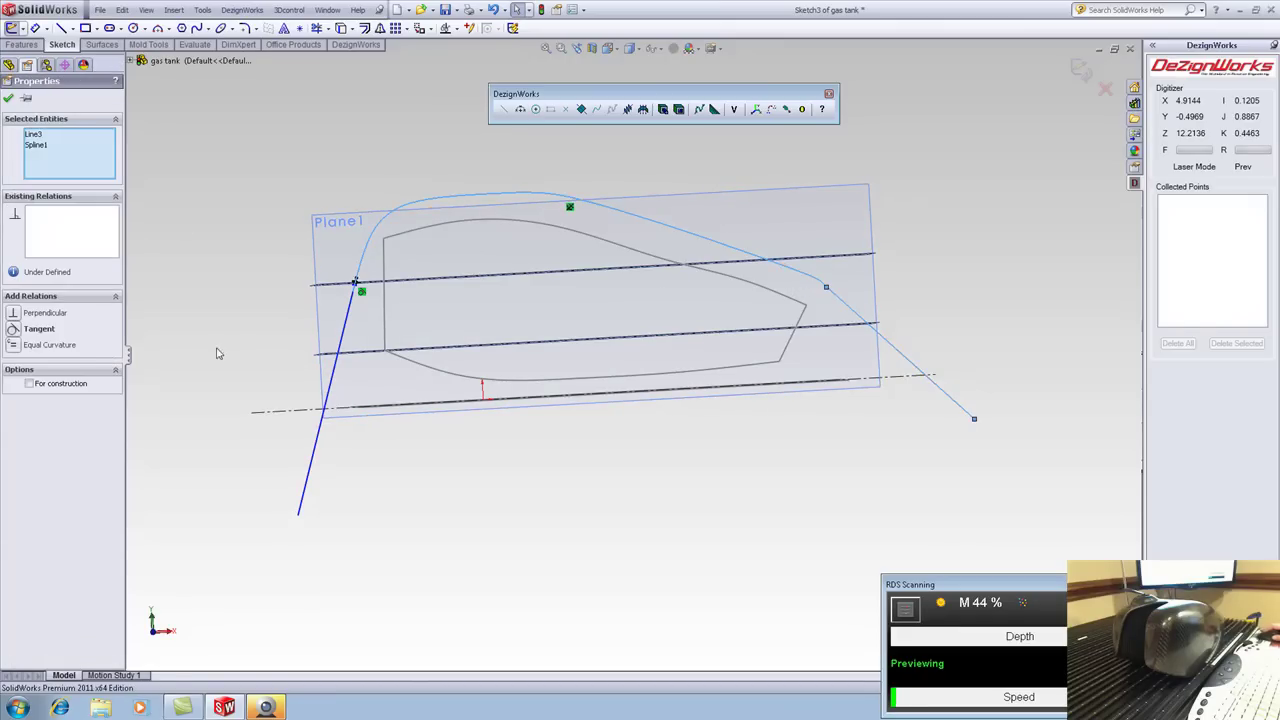
click(53, 333)
click(212, 221)
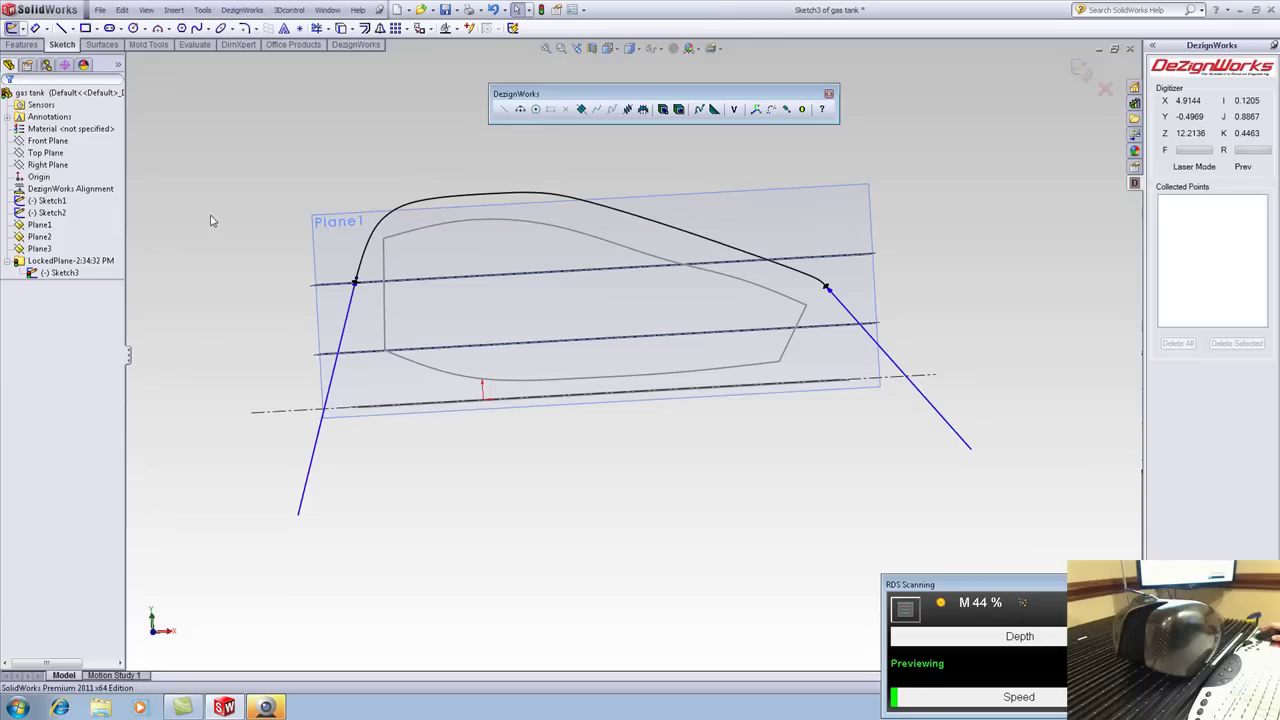
Power-trim the left line's end below the centerline
click(316, 28)
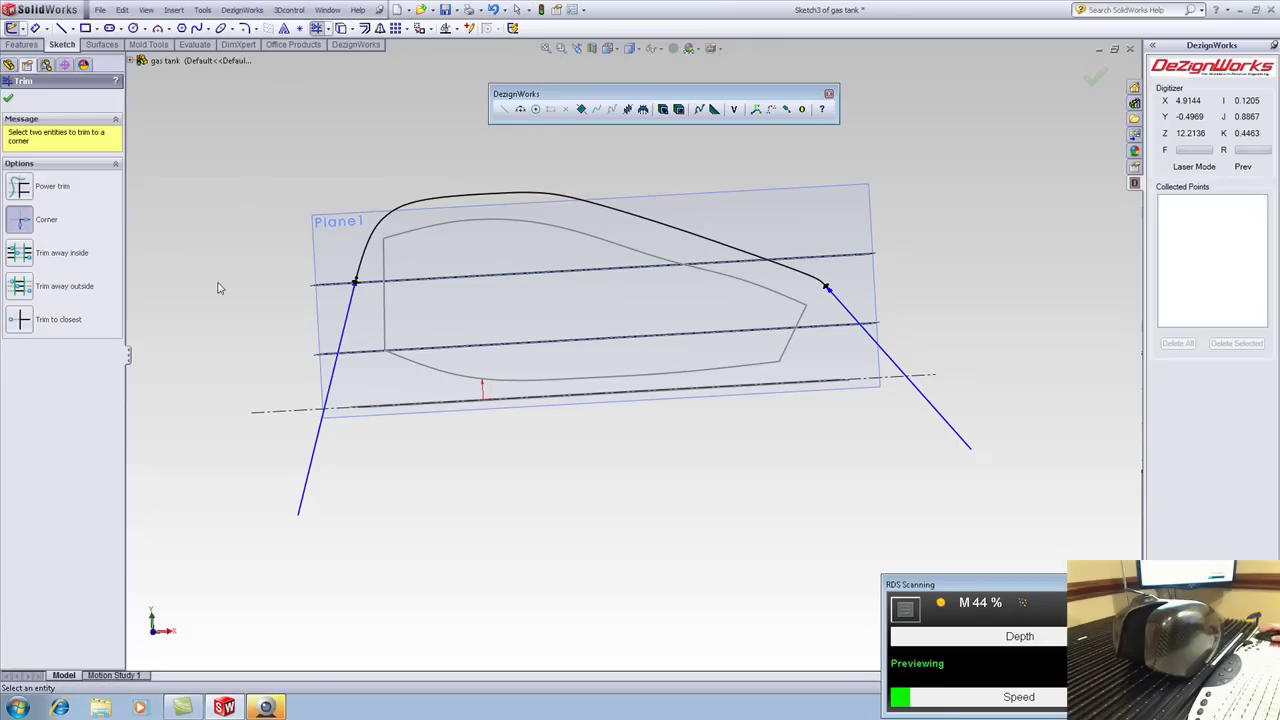
click(19, 186)
drag(258, 346, 449, 523)
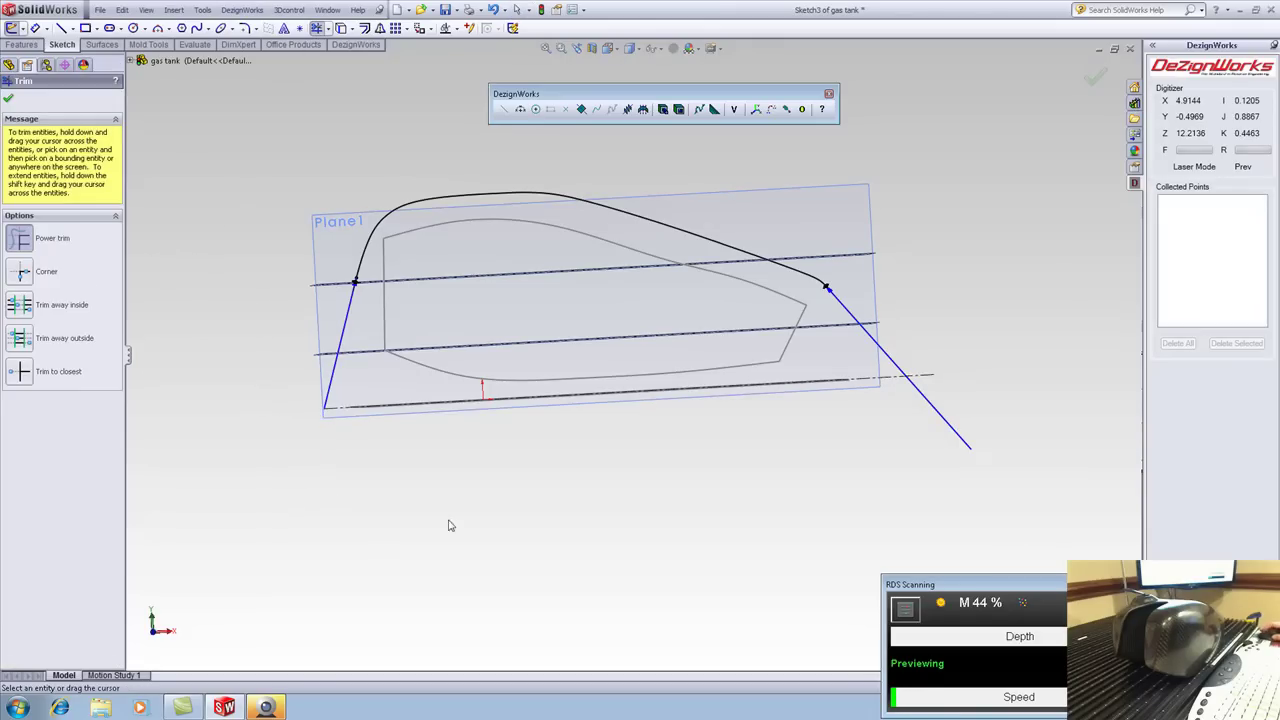
middle_drag(866, 459, 825, 501)
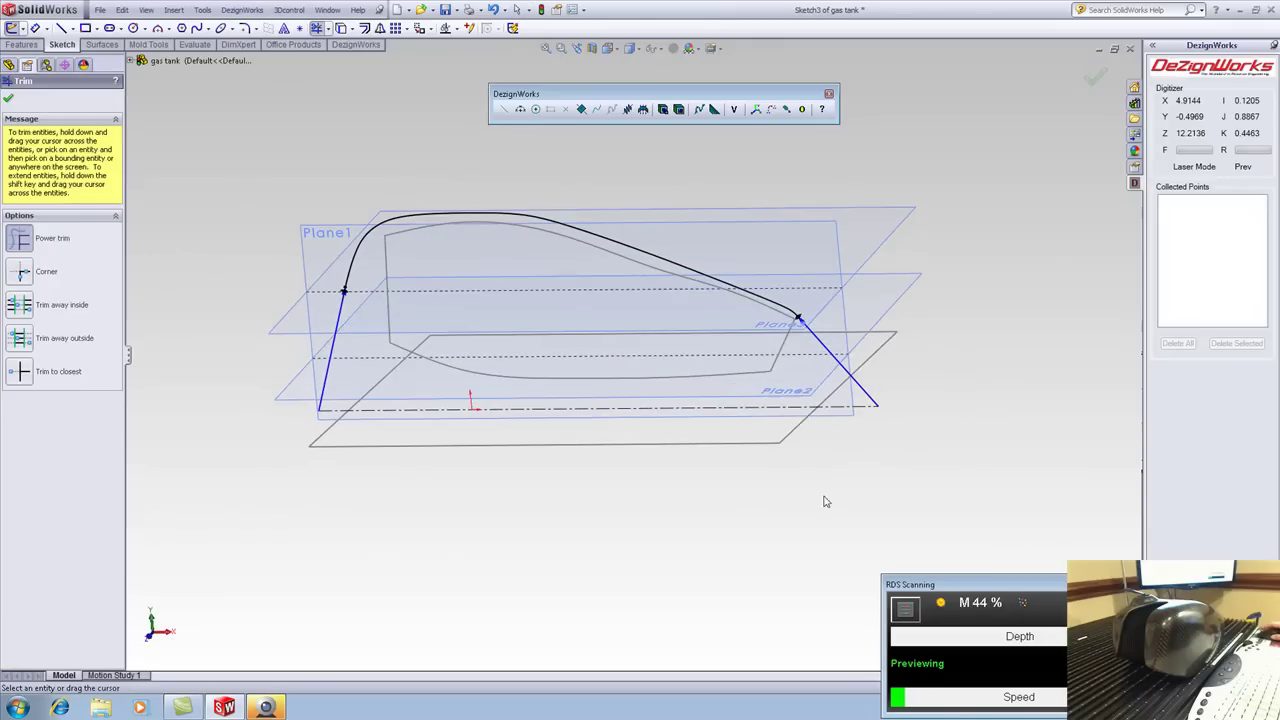
click(8, 97)
click(100, 45)
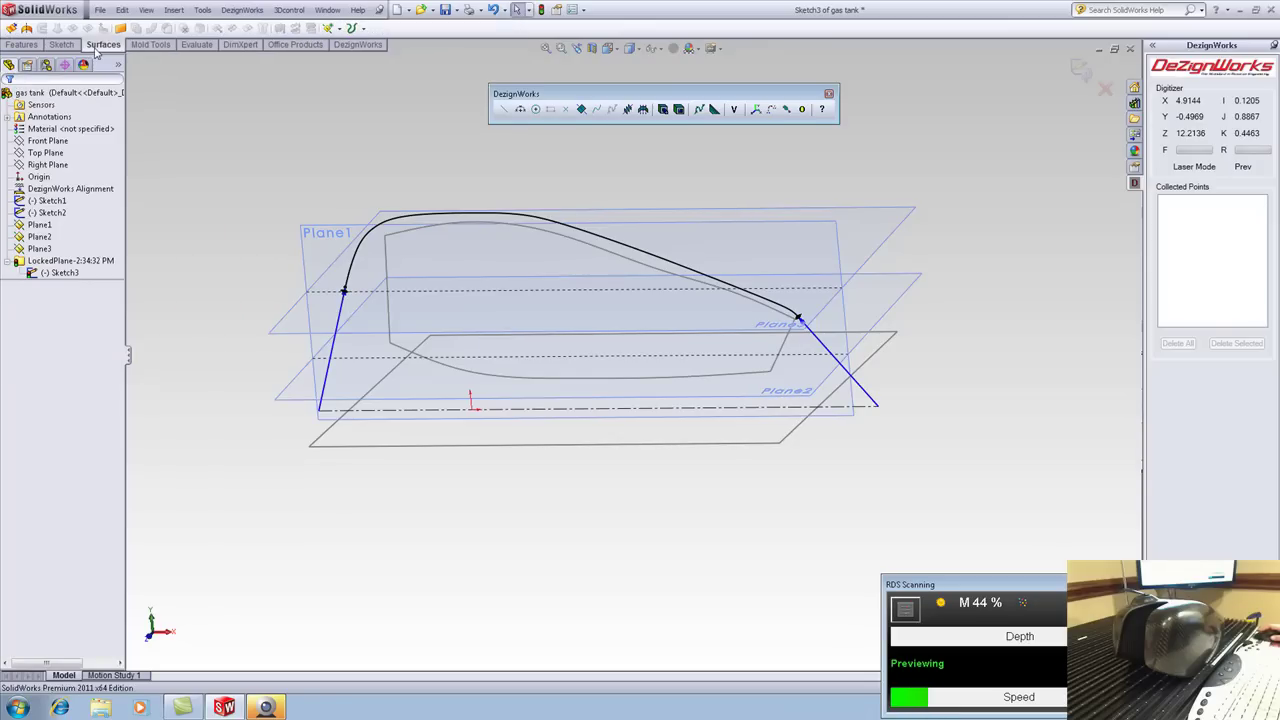
Extrude the tank-top profile both ways into a surface (Direction 2 7.63in), then select Plane2 and Plane3
click(12, 28)
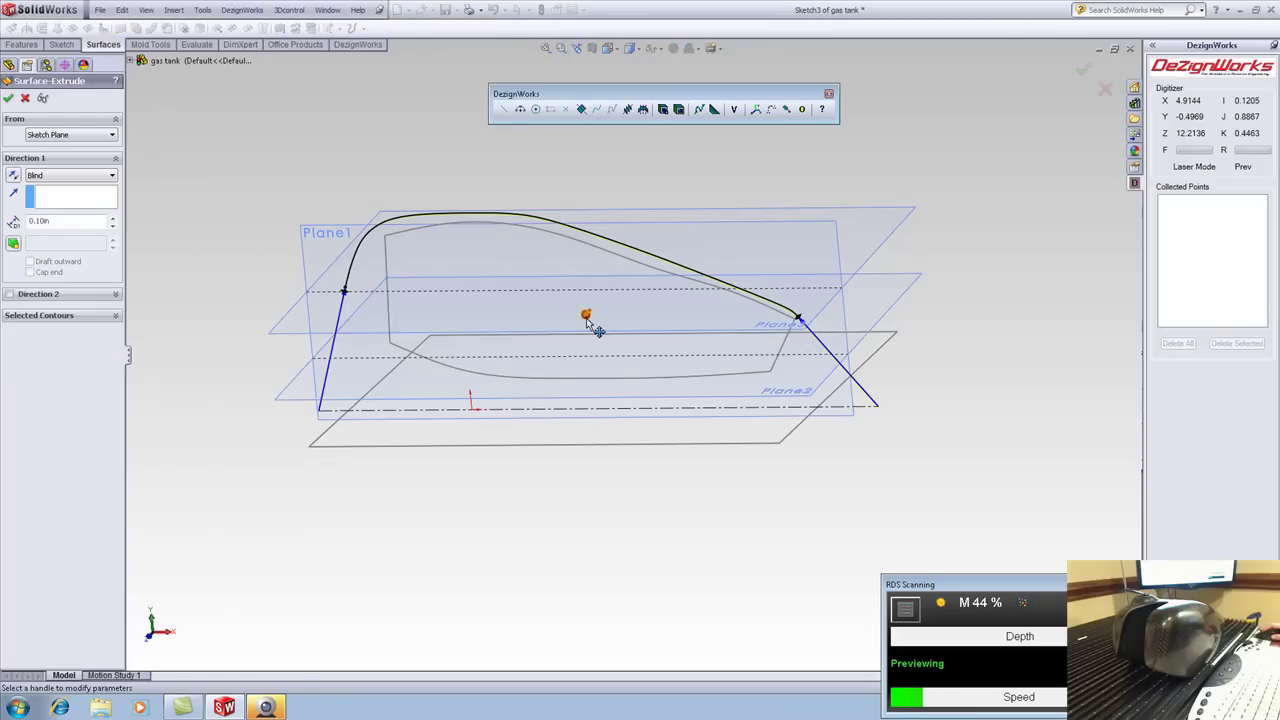
drag(587, 316, 518, 388)
middle_drag(566, 332, 524, 362)
drag(586, 328, 654, 253)
click(9, 97)
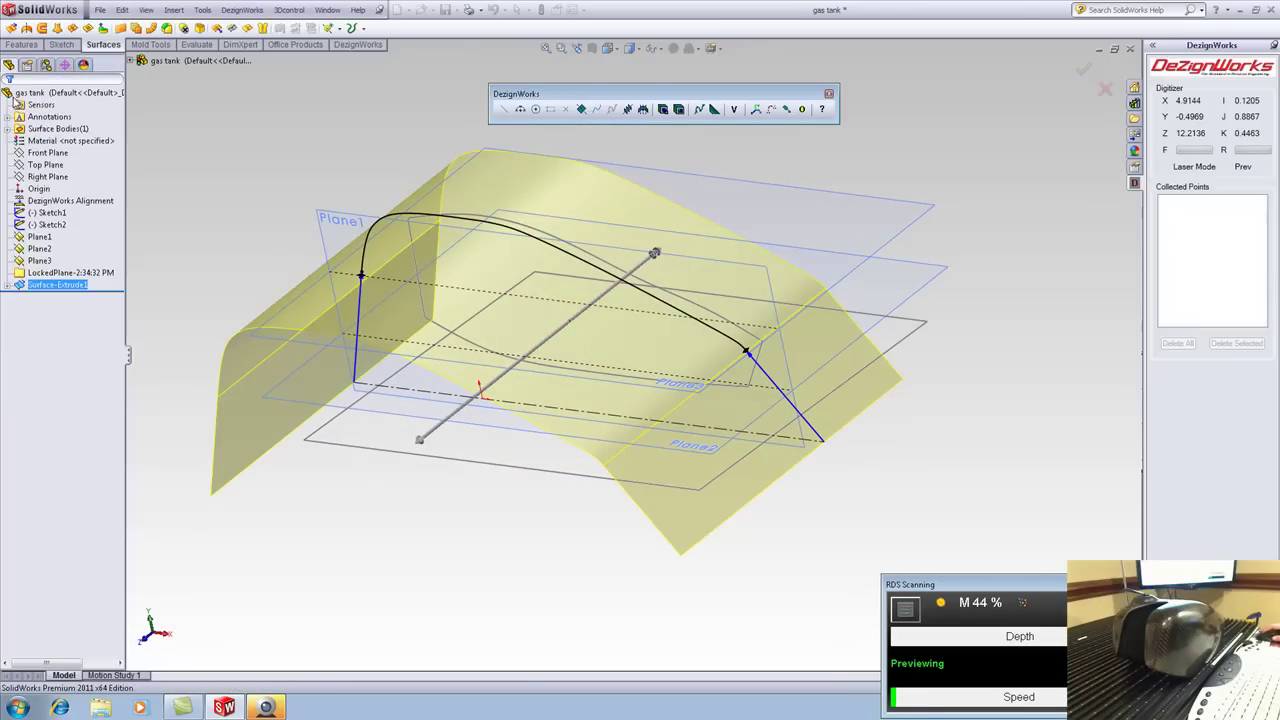
middle_drag(189, 171, 242, 134)
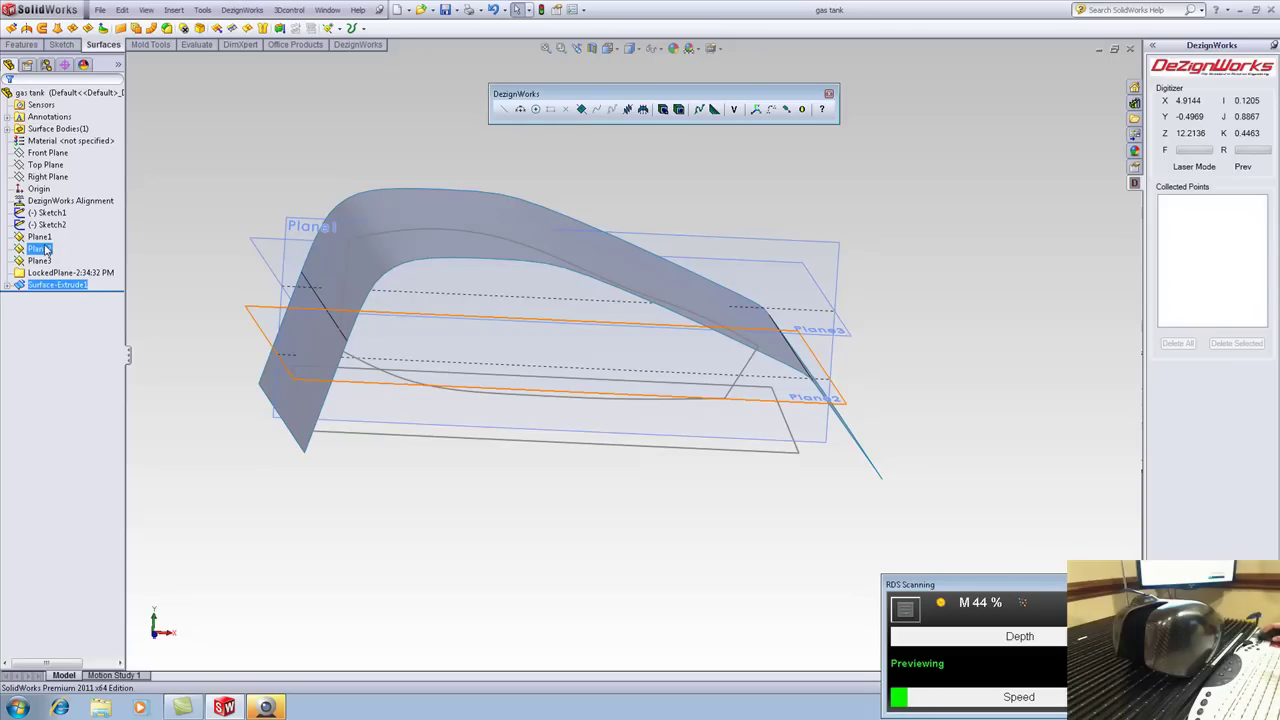
click(42, 249)
ctrl+click(40, 260)
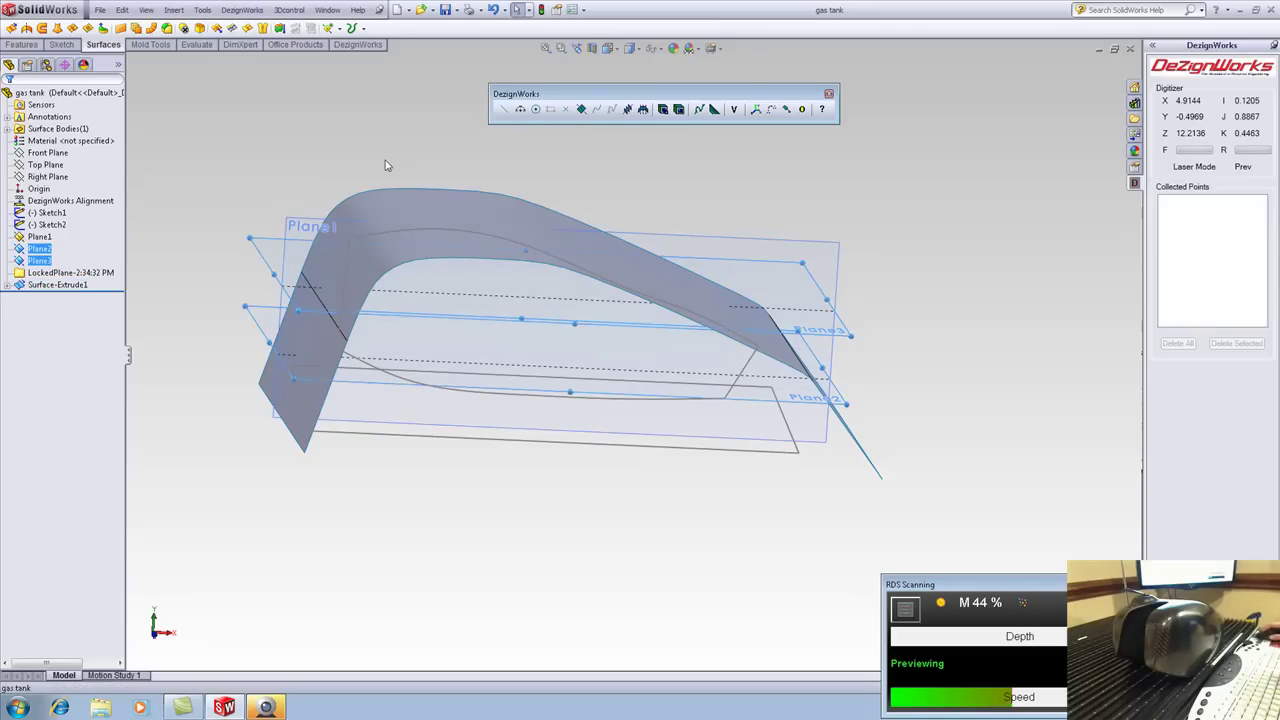
Set up DezignWorks Locked Planes on Plane2 and Plane3 with Sketch2 as containment boundary
click(628, 110)
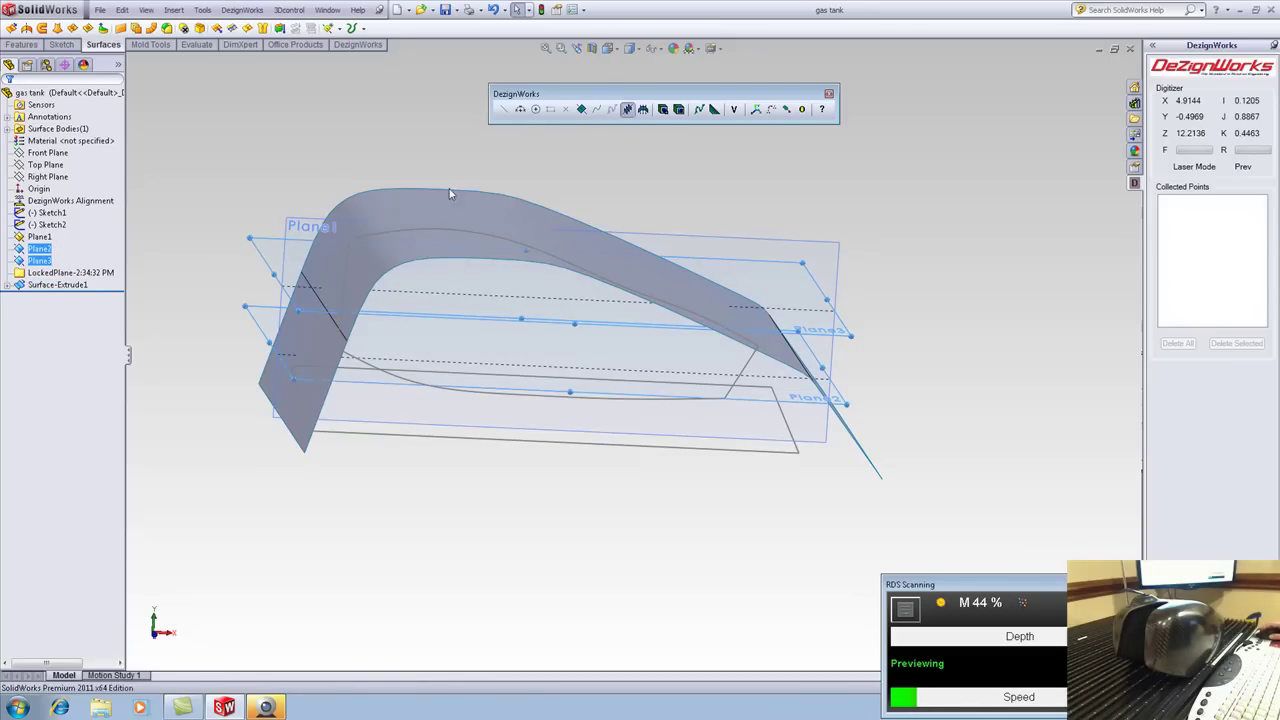
click(46, 492)
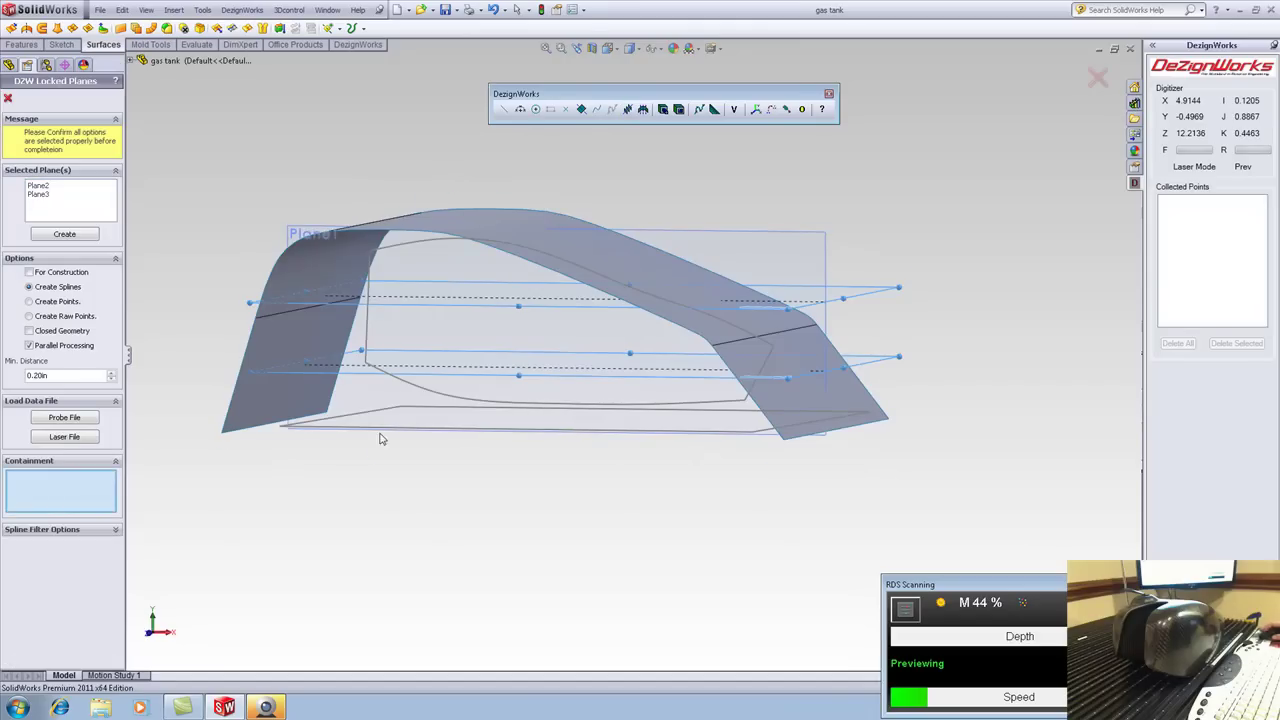
middle_drag(380, 439, 380, 450)
click(370, 300)
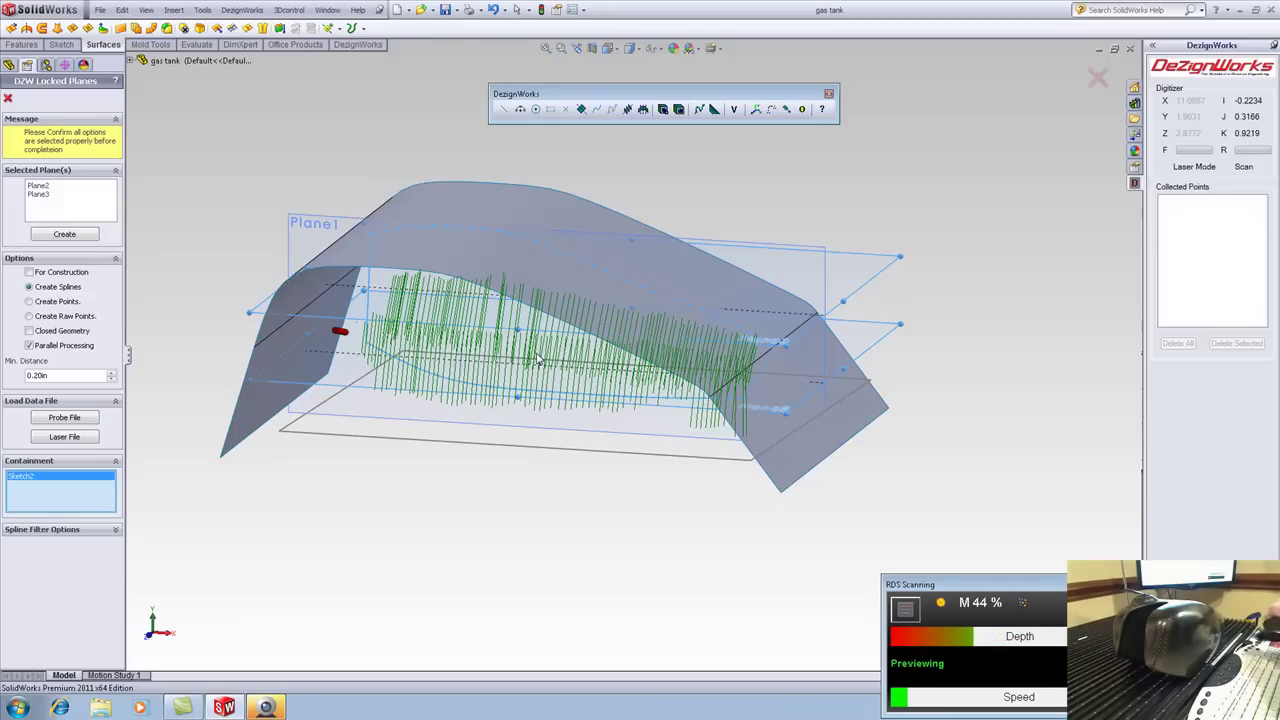
Create probed splines Sketch12 and Sketch13, then hide the plane outlines and labels
click(55, 236)
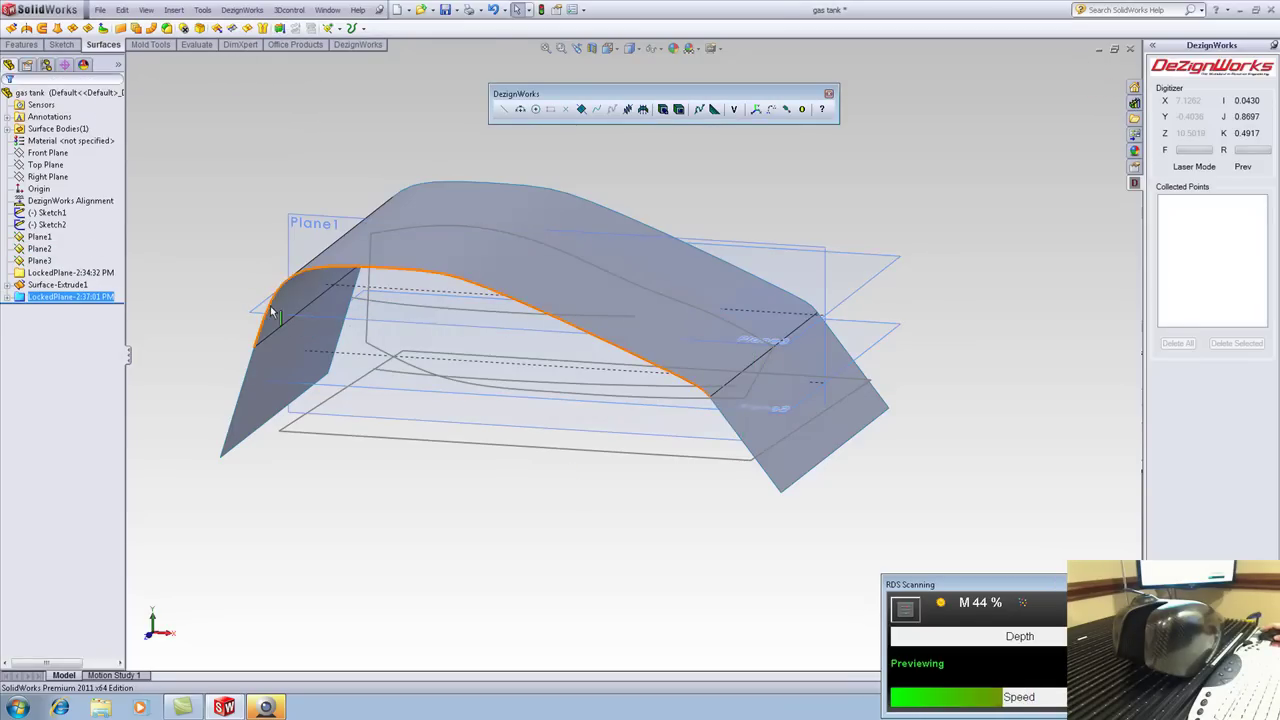
middle_drag(270, 312, 277, 249)
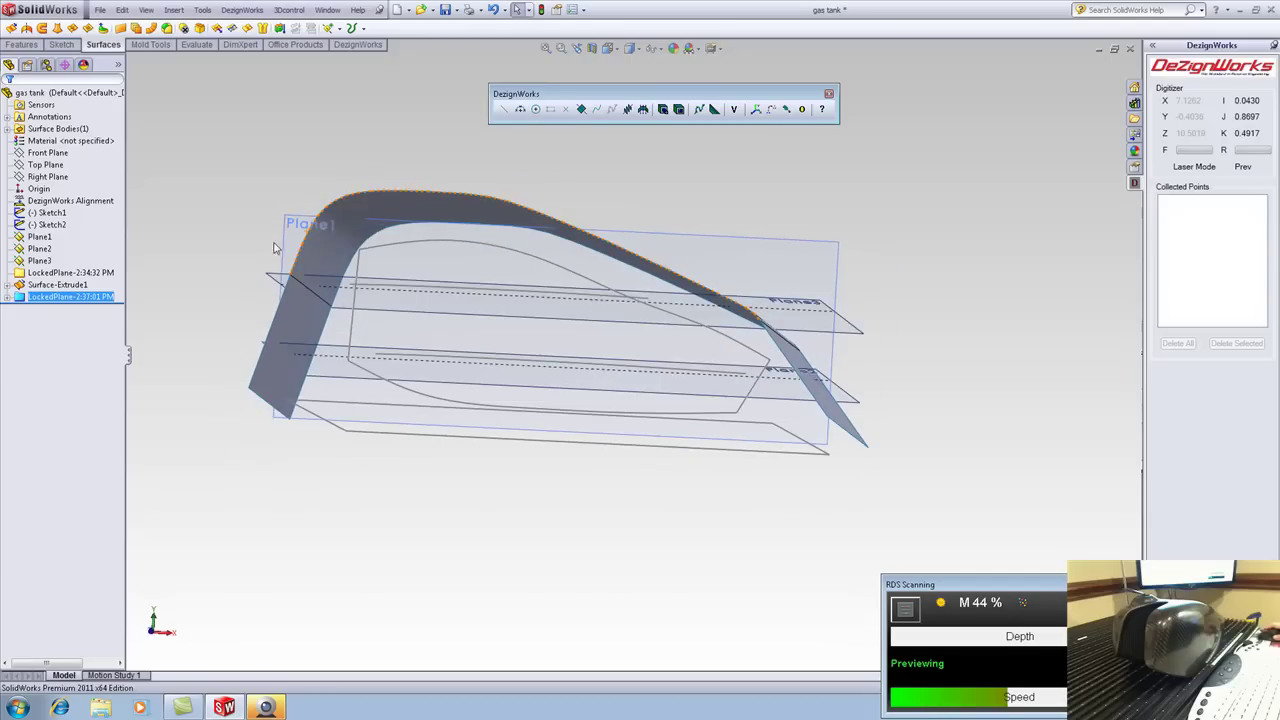
click(651, 48)
click(657, 130)
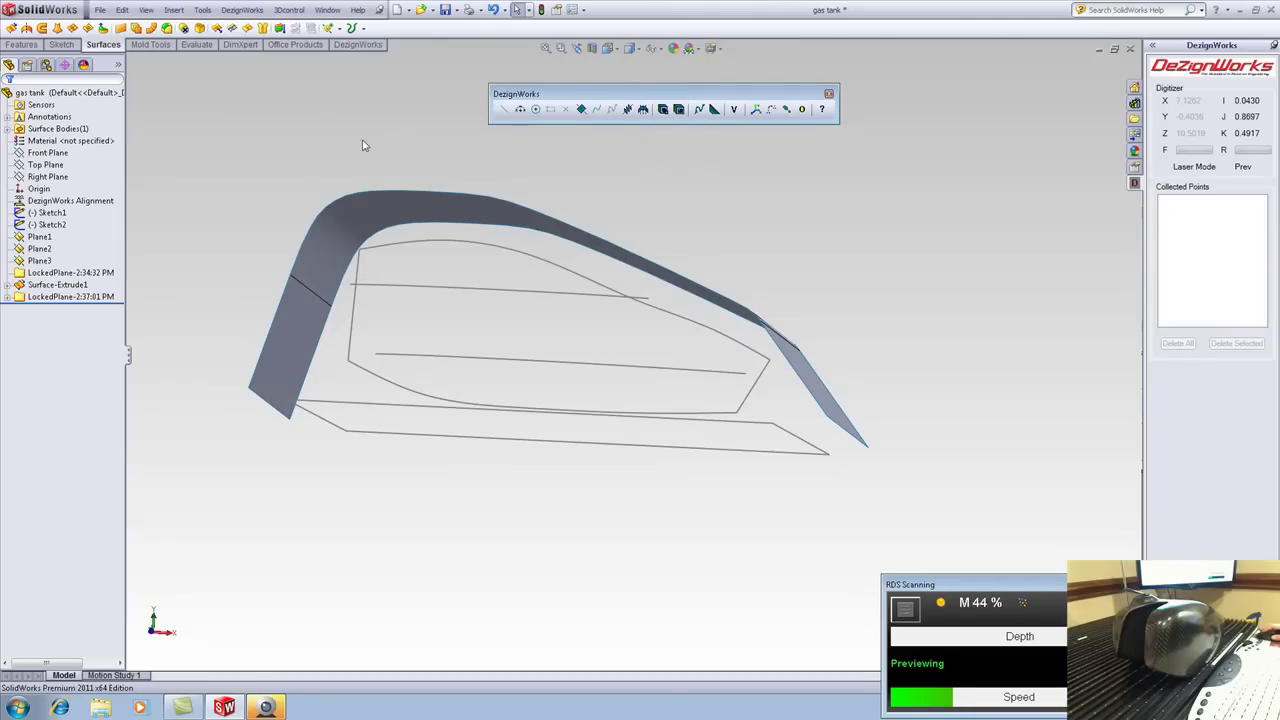
middle_drag(363, 145, 297, 163)
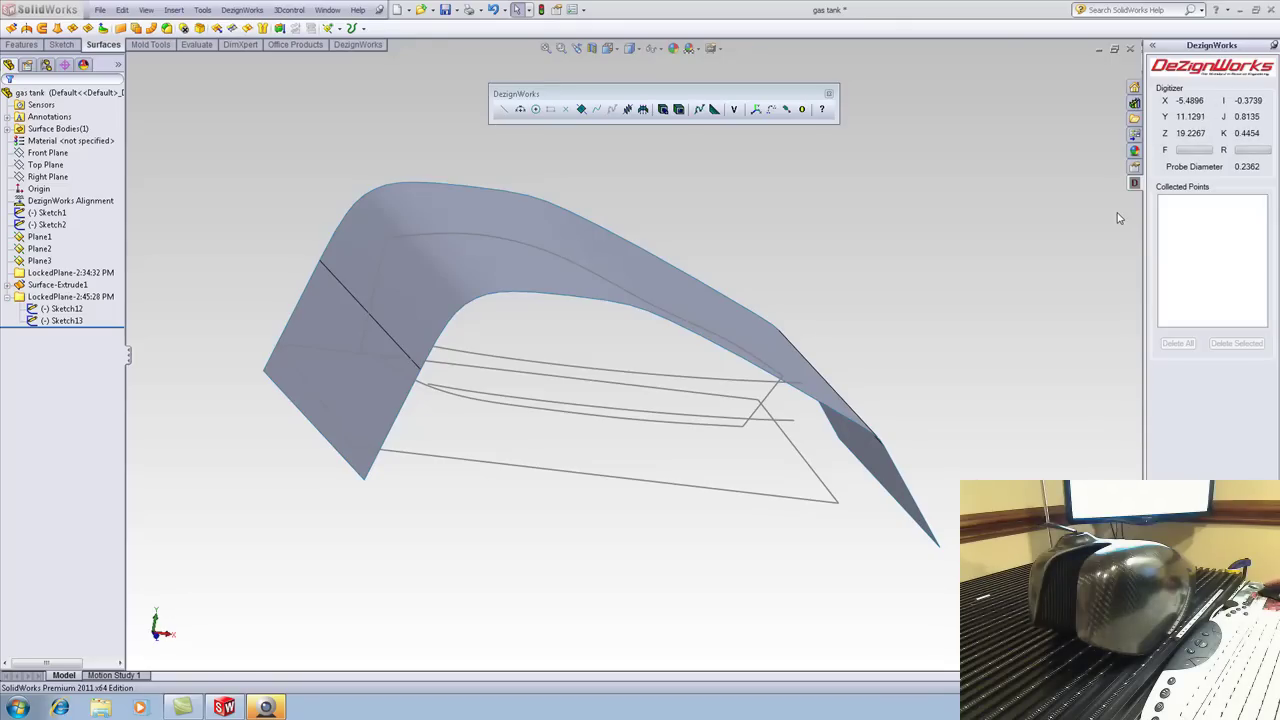
Loft a surface between the probed splines Sketch12 and Sketch13
middle_drag(677, 391, 637, 380)
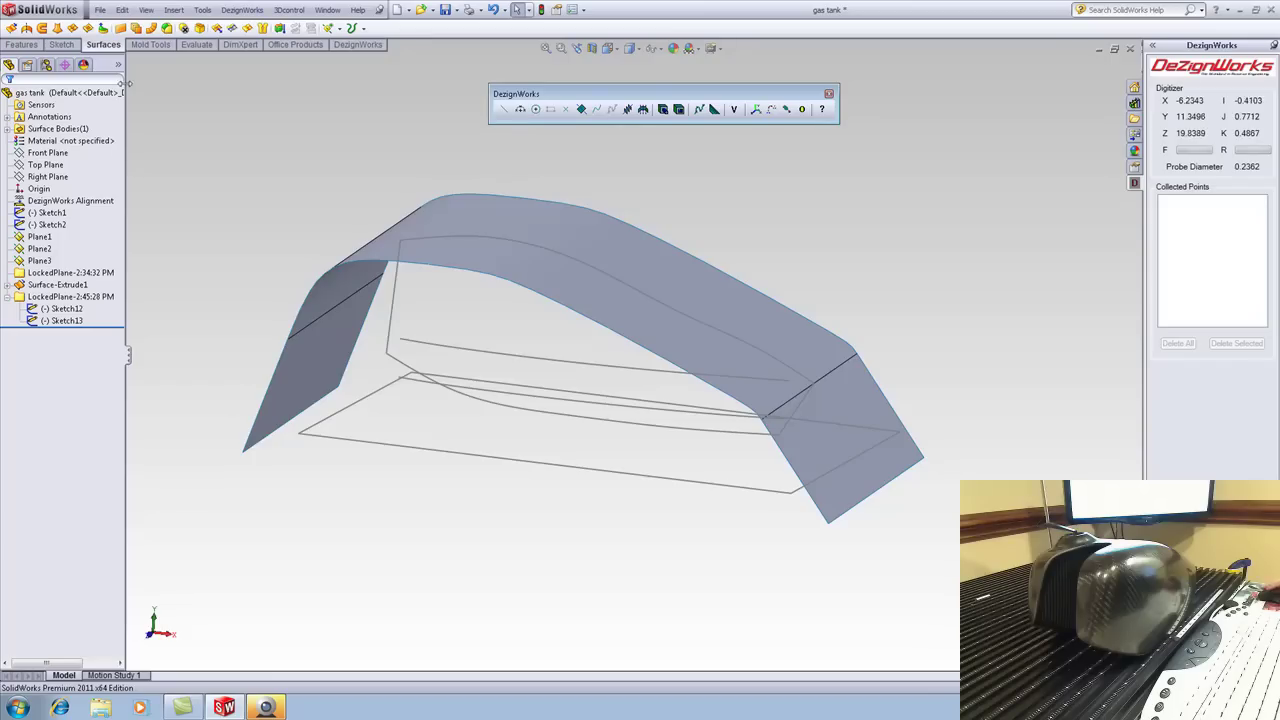
click(58, 28)
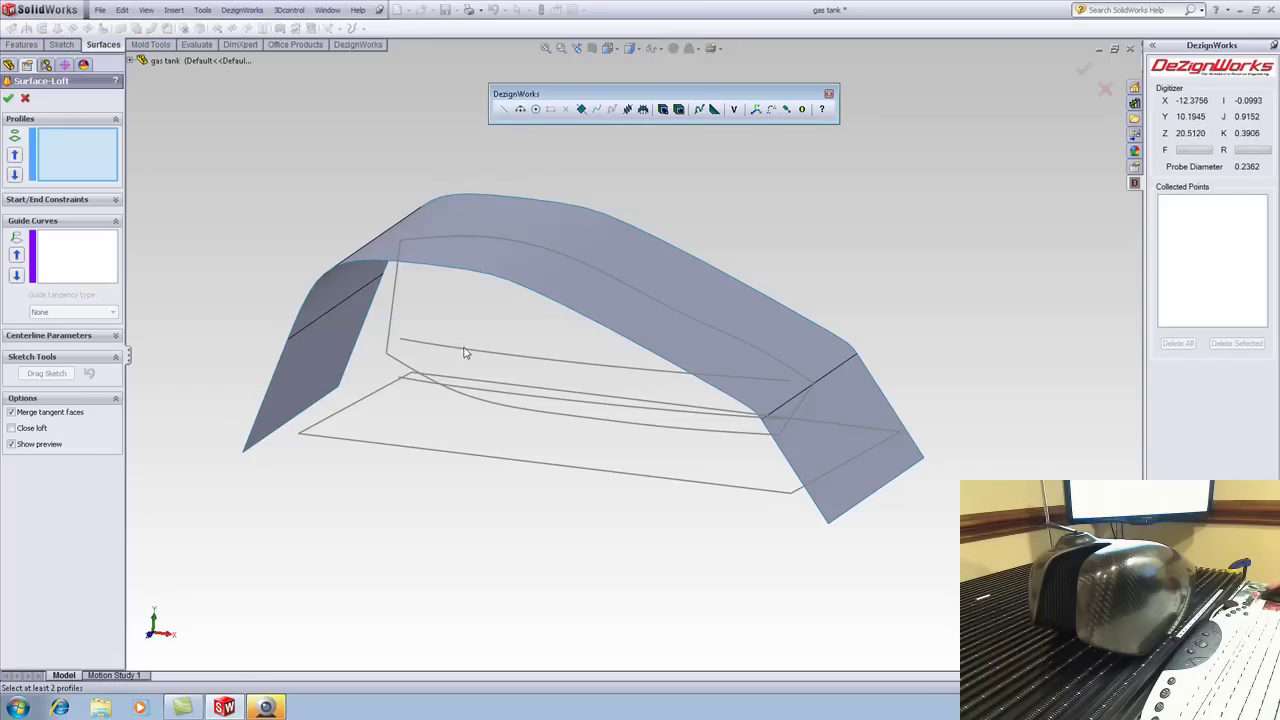
click(406, 377)
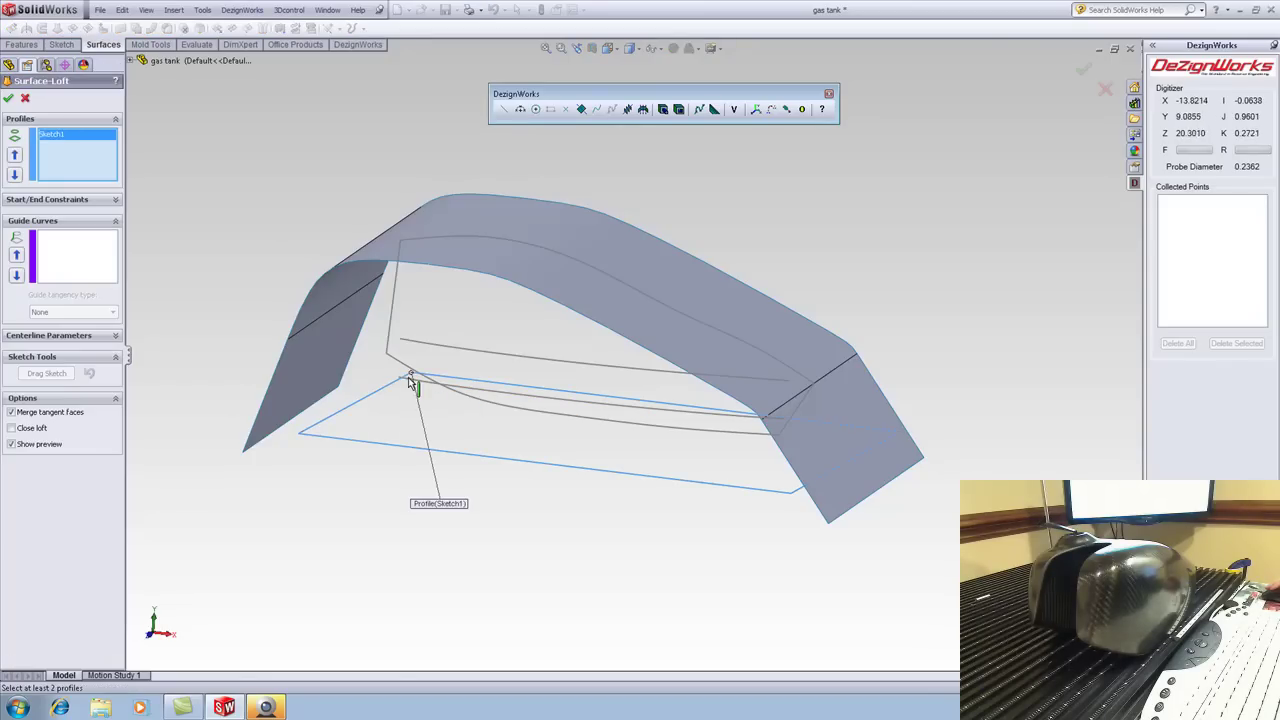
click(396, 388)
click(417, 388)
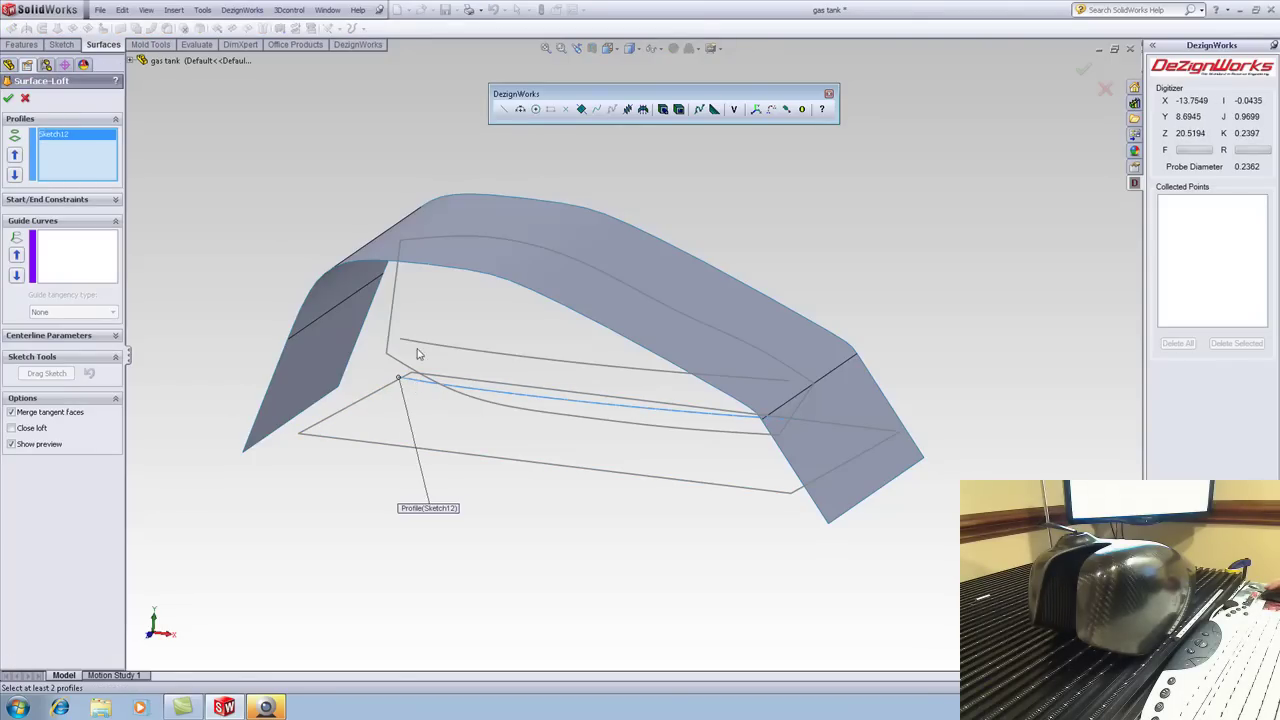
click(419, 347)
middle_drag(419, 347, 355, 288)
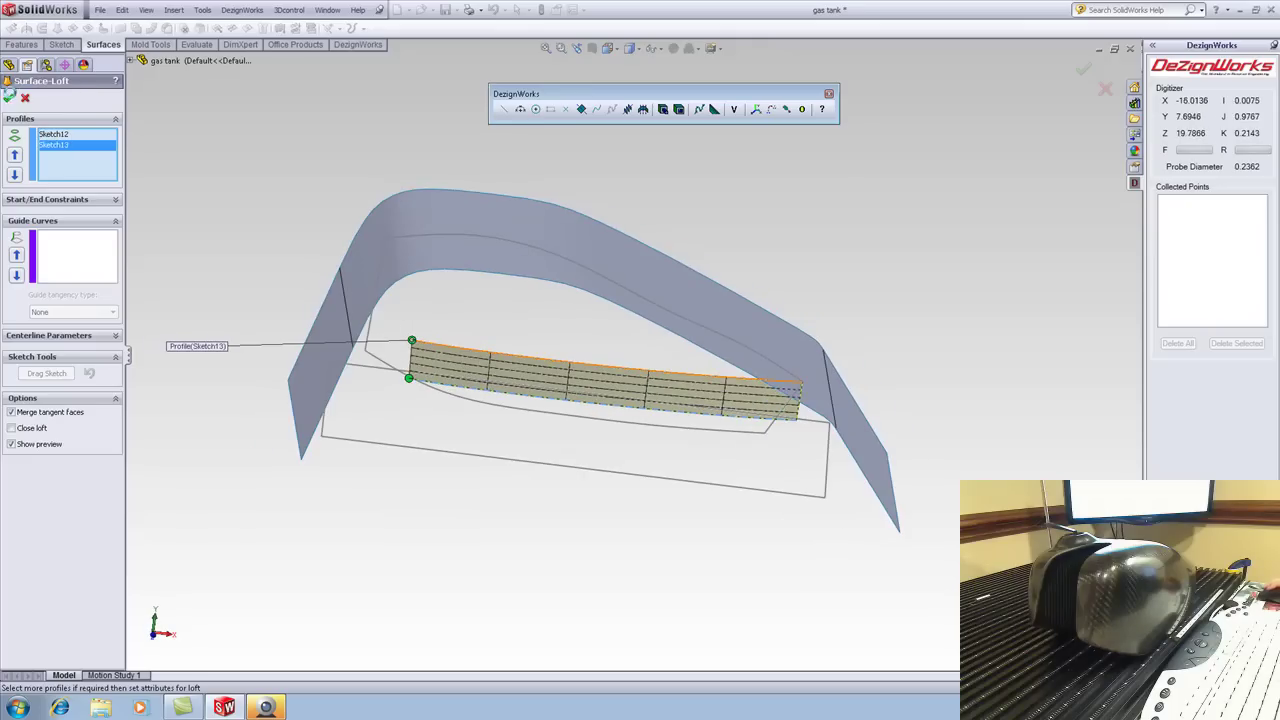
key(Return)
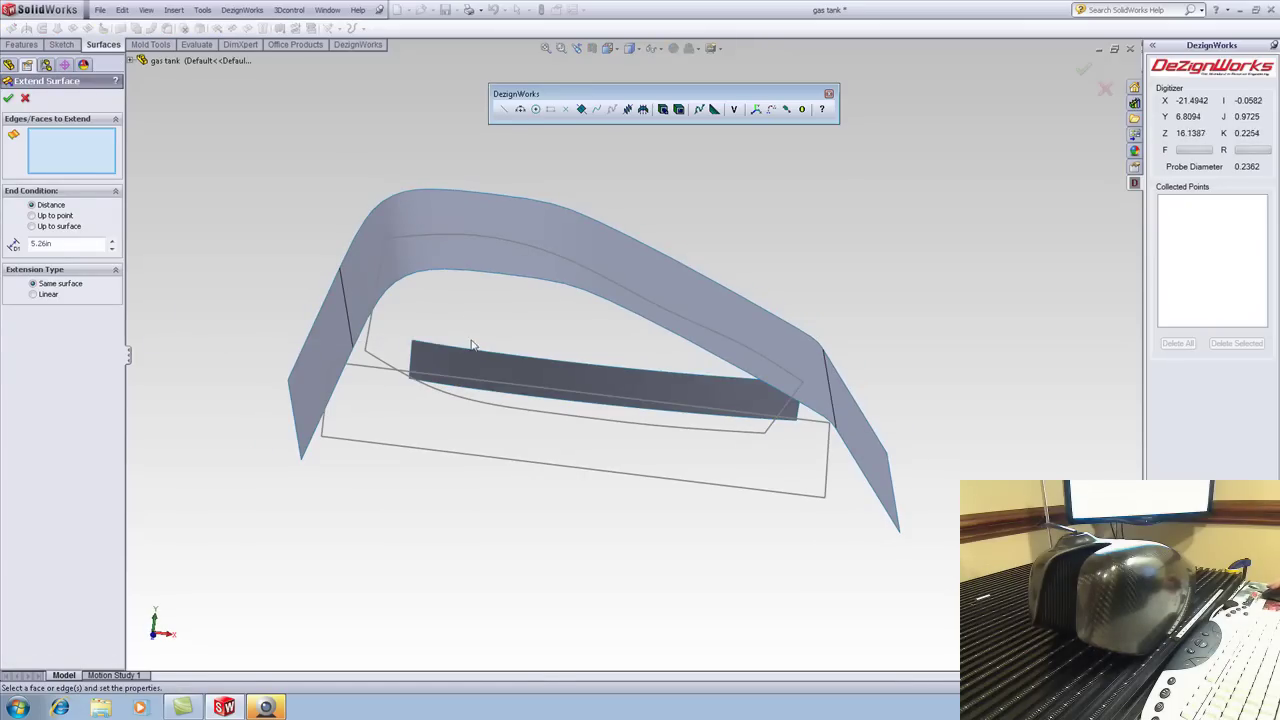
Extend two edges of the lofted surface by 5.26in as Surface-Extend7
click(471, 349)
middle_drag(471, 349, 505, 447)
click(490, 355)
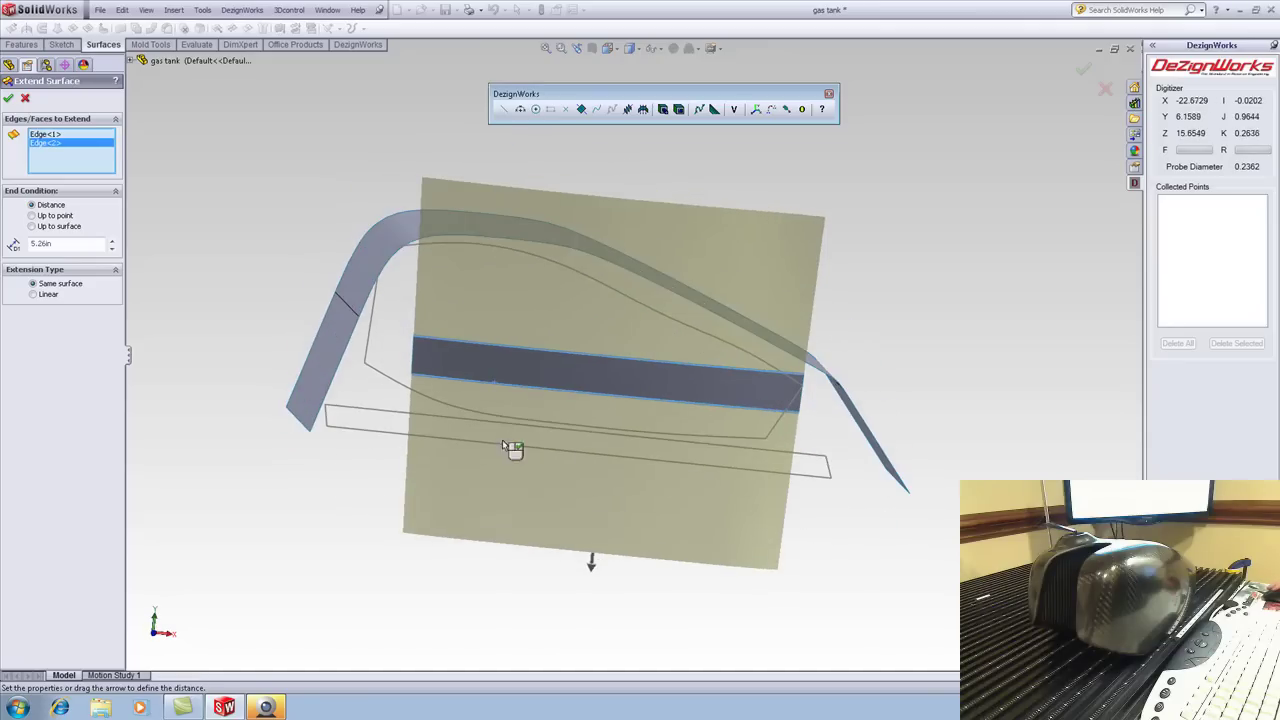
click(9, 98)
Extend the flat surface past its left and right edges as Surface-Extend8
click(213, 29)
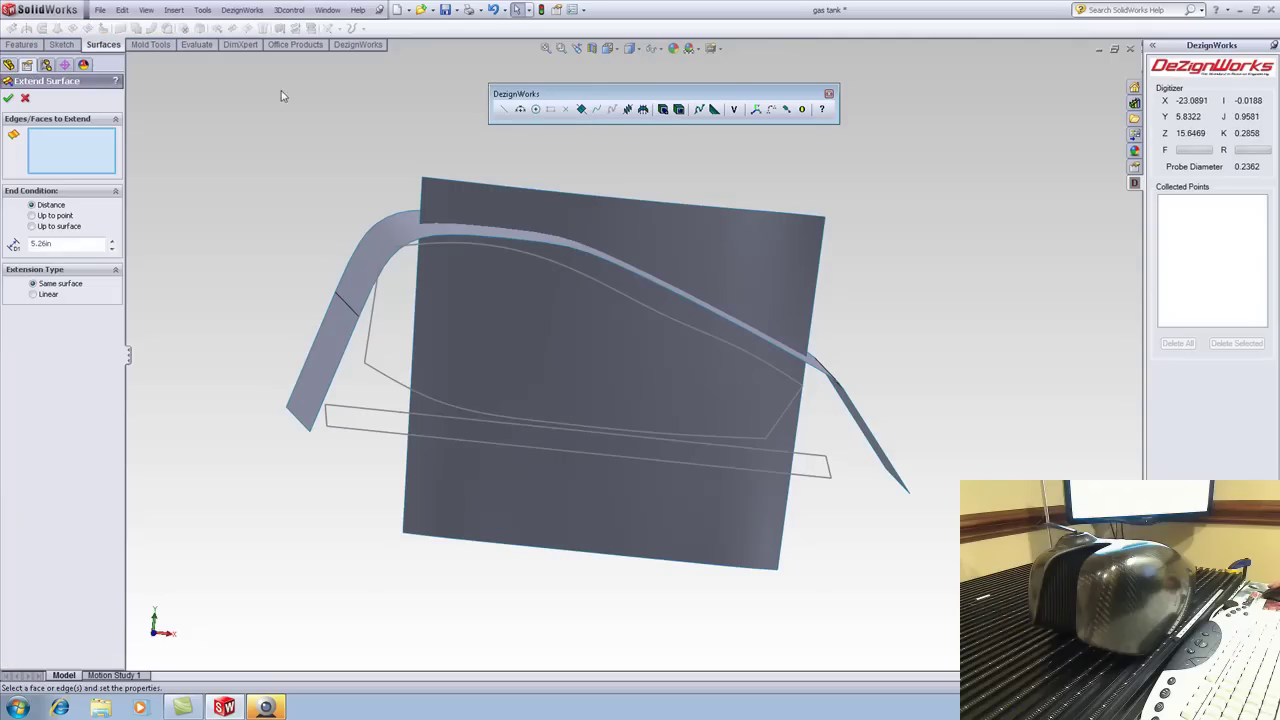
click(420, 257)
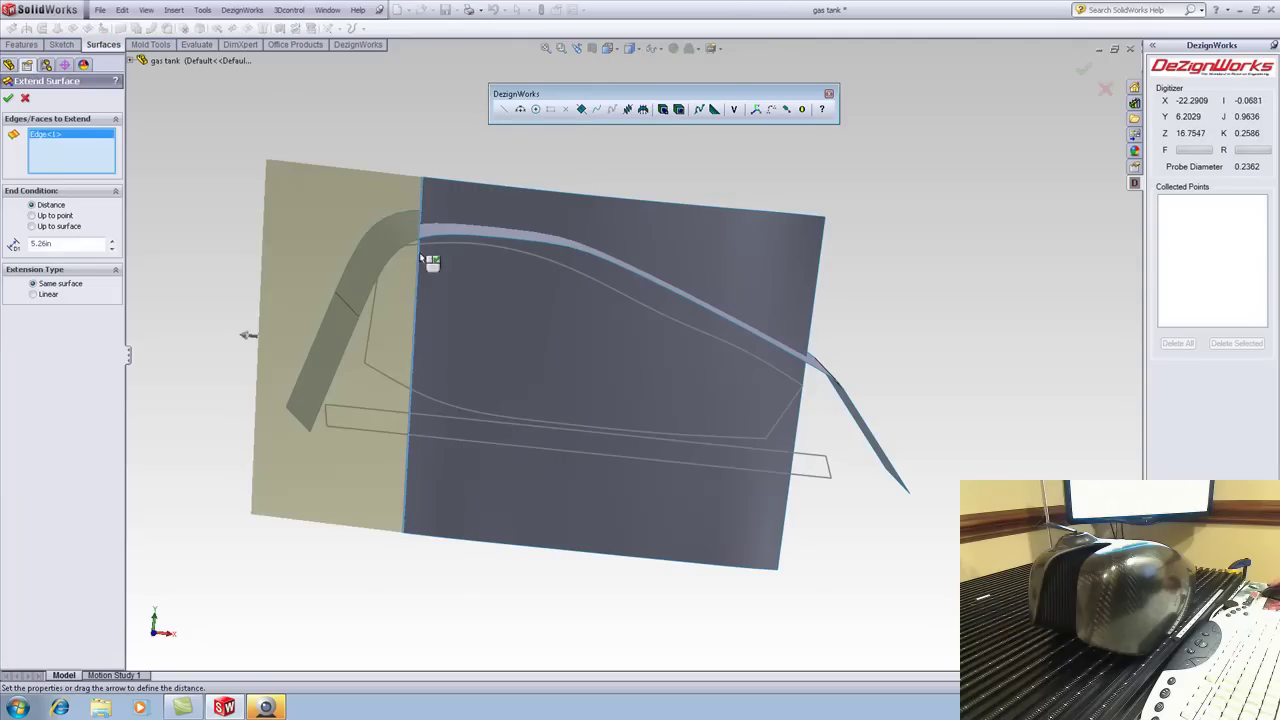
click(821, 245)
middle_drag(829, 251, 809, 337)
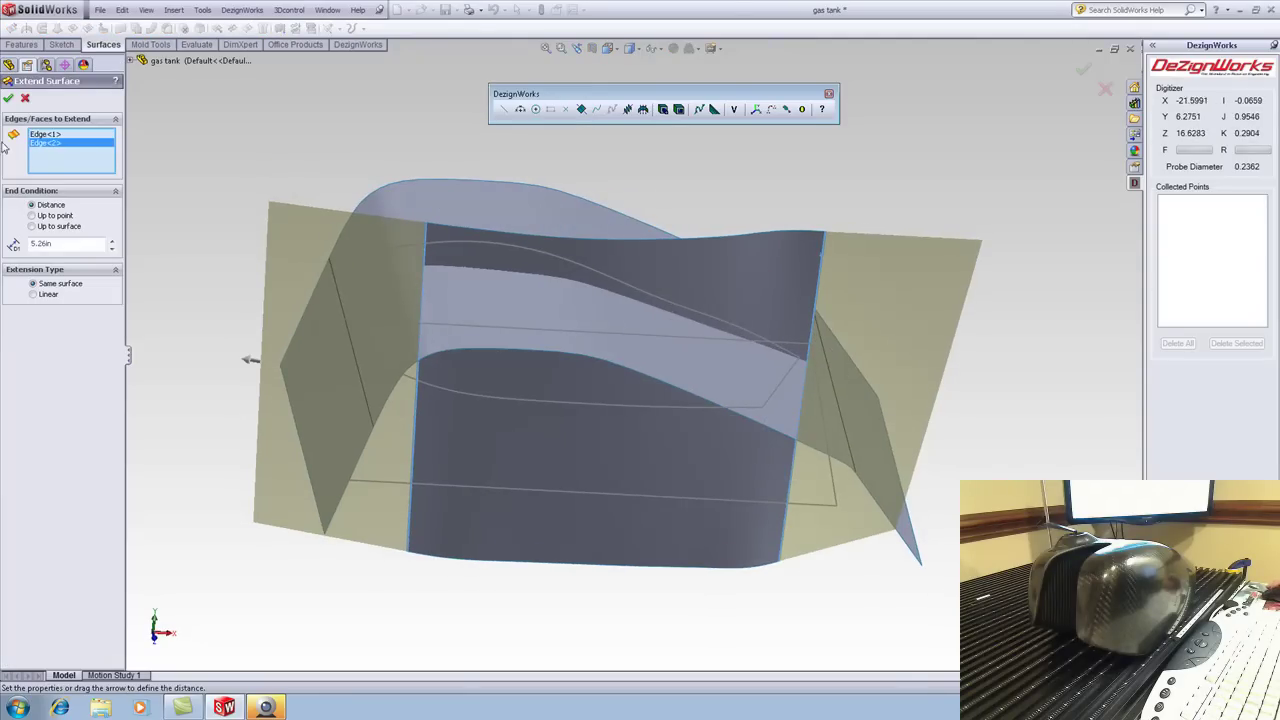
click(9, 98)
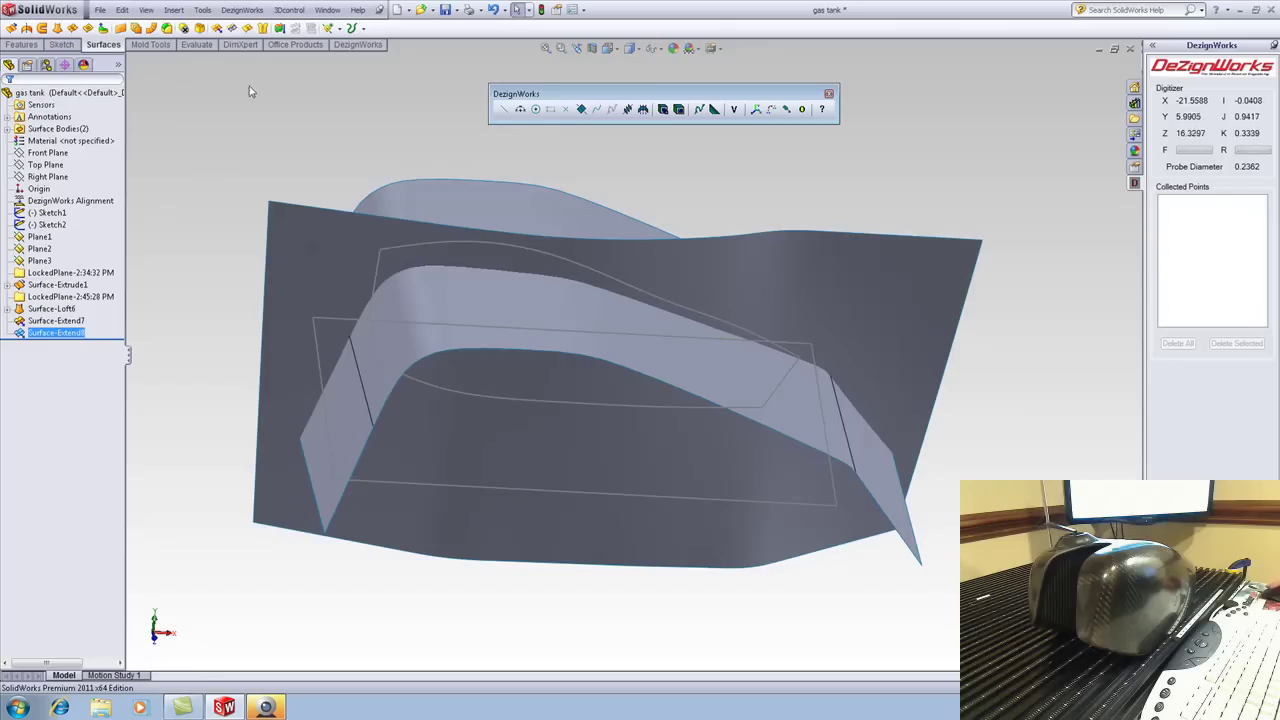
click(232, 29)
Mutually trim Surface-Extrude1 and Surface-Extend8, keeping the tank top and lower surface pieces
right_click(50, 207)
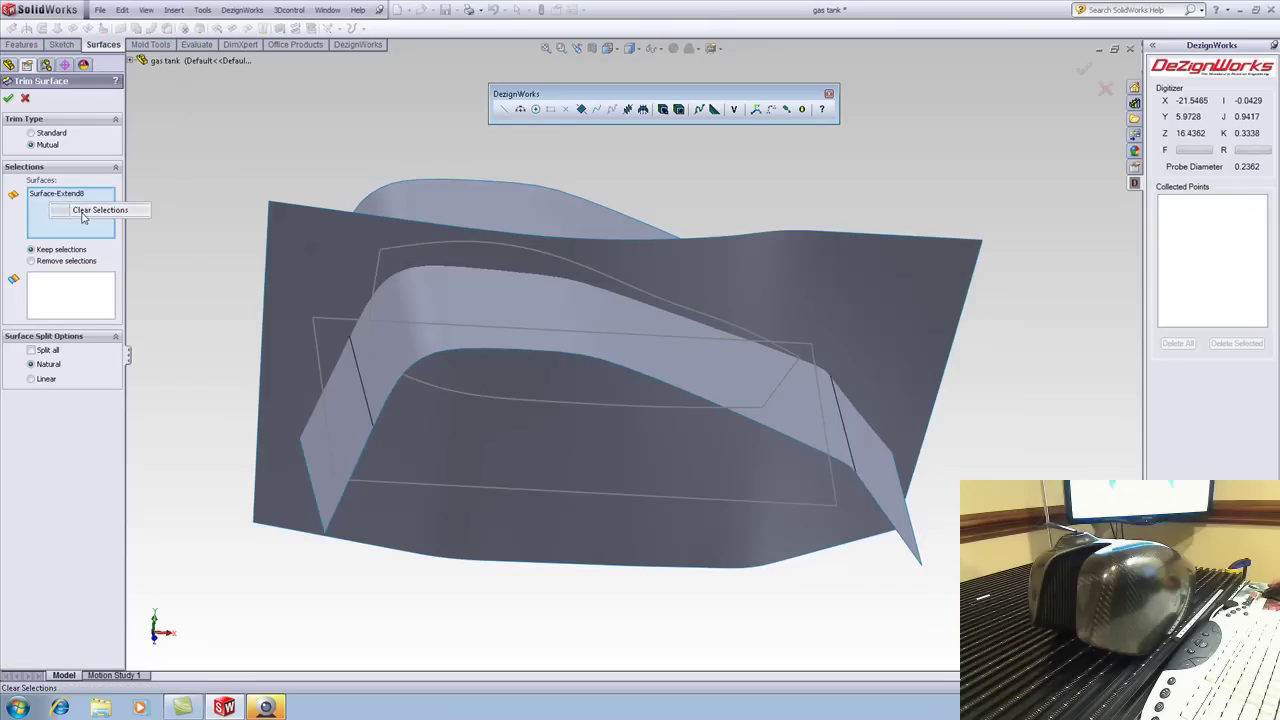
click(80, 210)
click(445, 338)
click(470, 246)
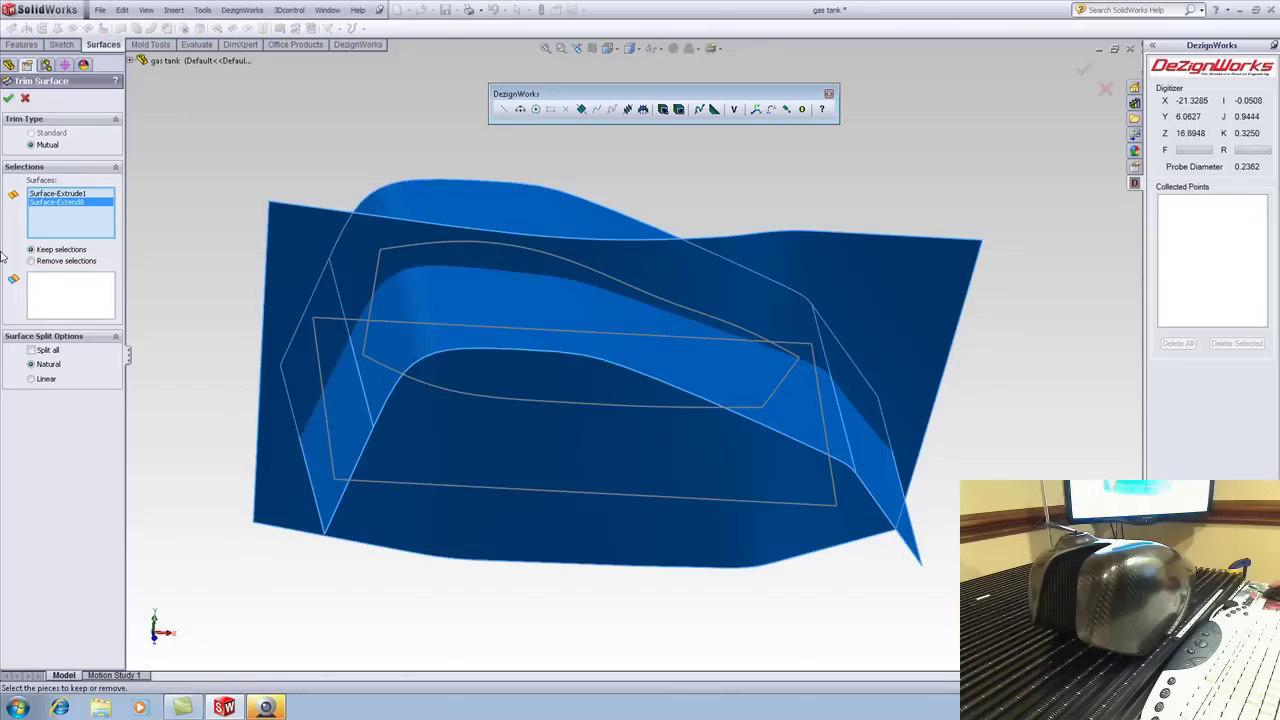
click(52, 295)
click(500, 214)
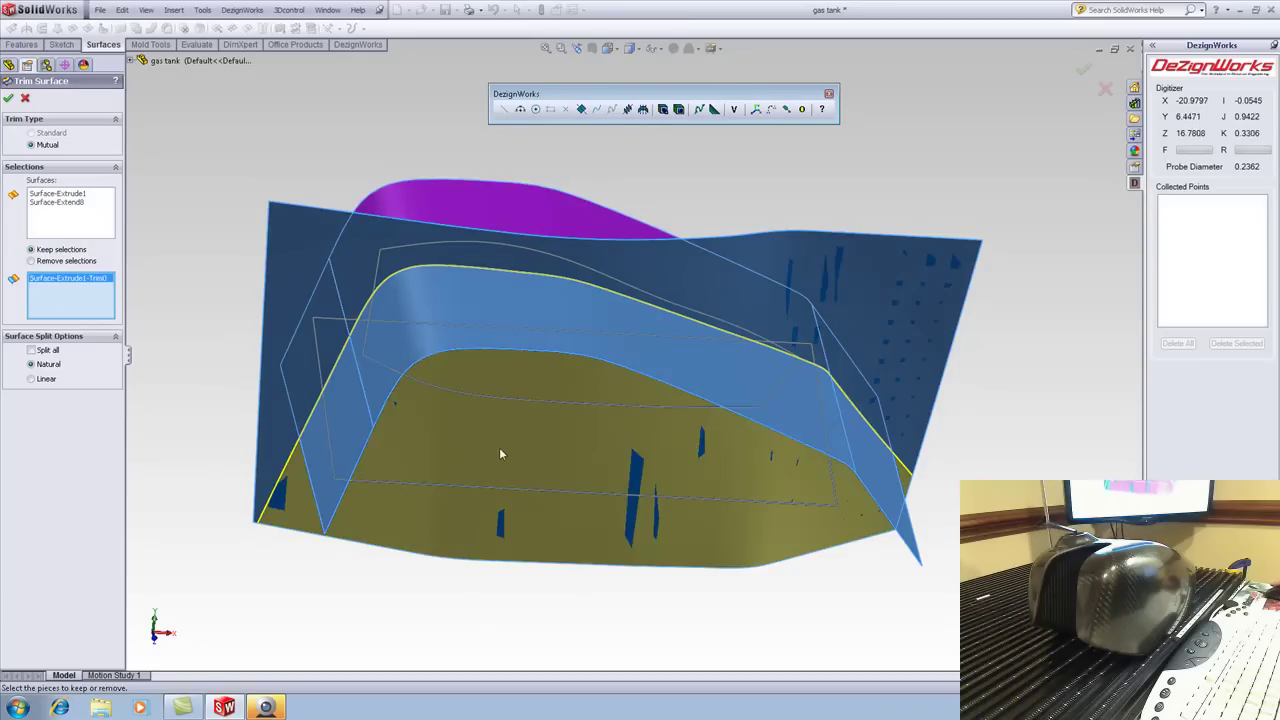
click(503, 453)
middle_drag(505, 457, 414, 371)
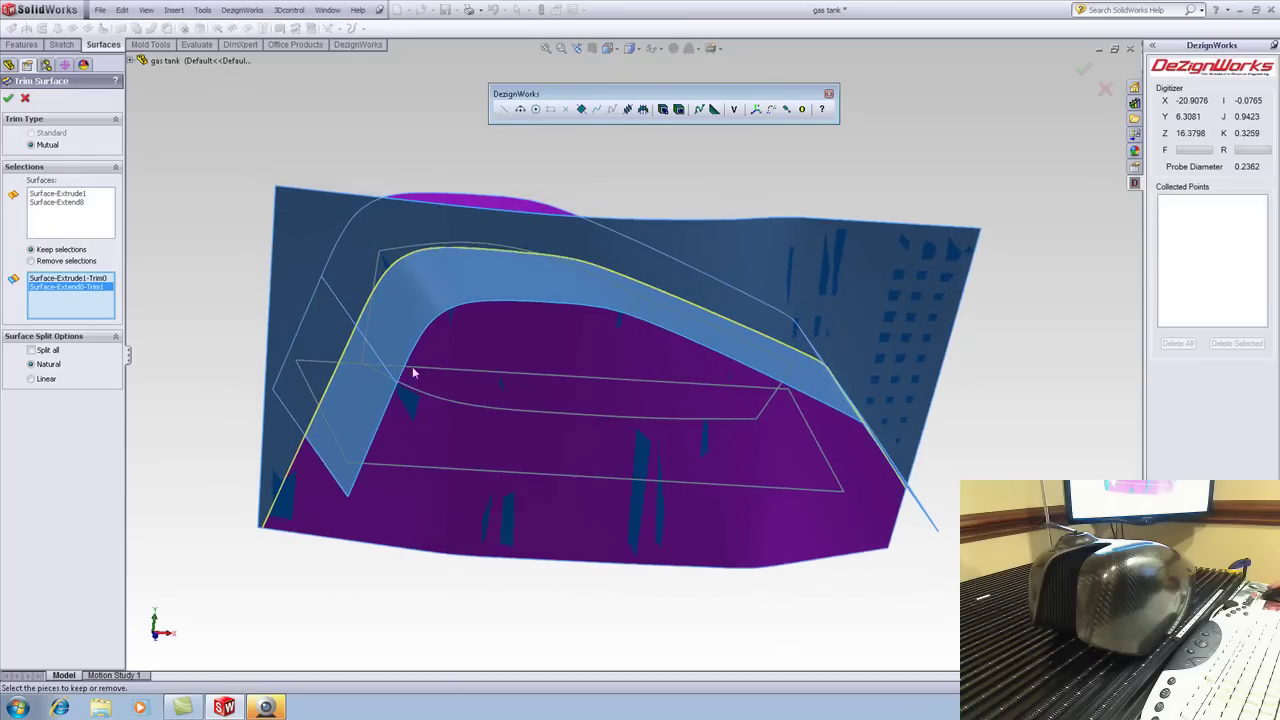
click(9, 98)
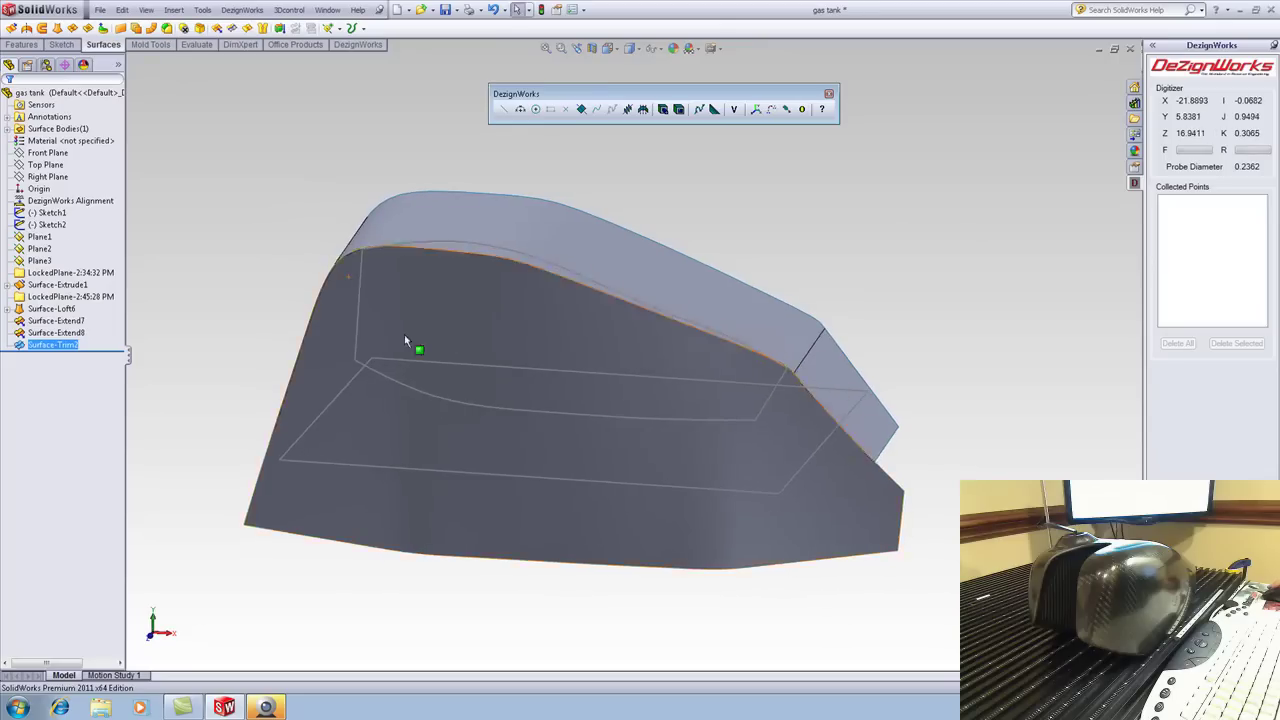
Sketch a rectangle larger than the tank on Top Plane and make it Surface-Plane1
right_click(32, 168)
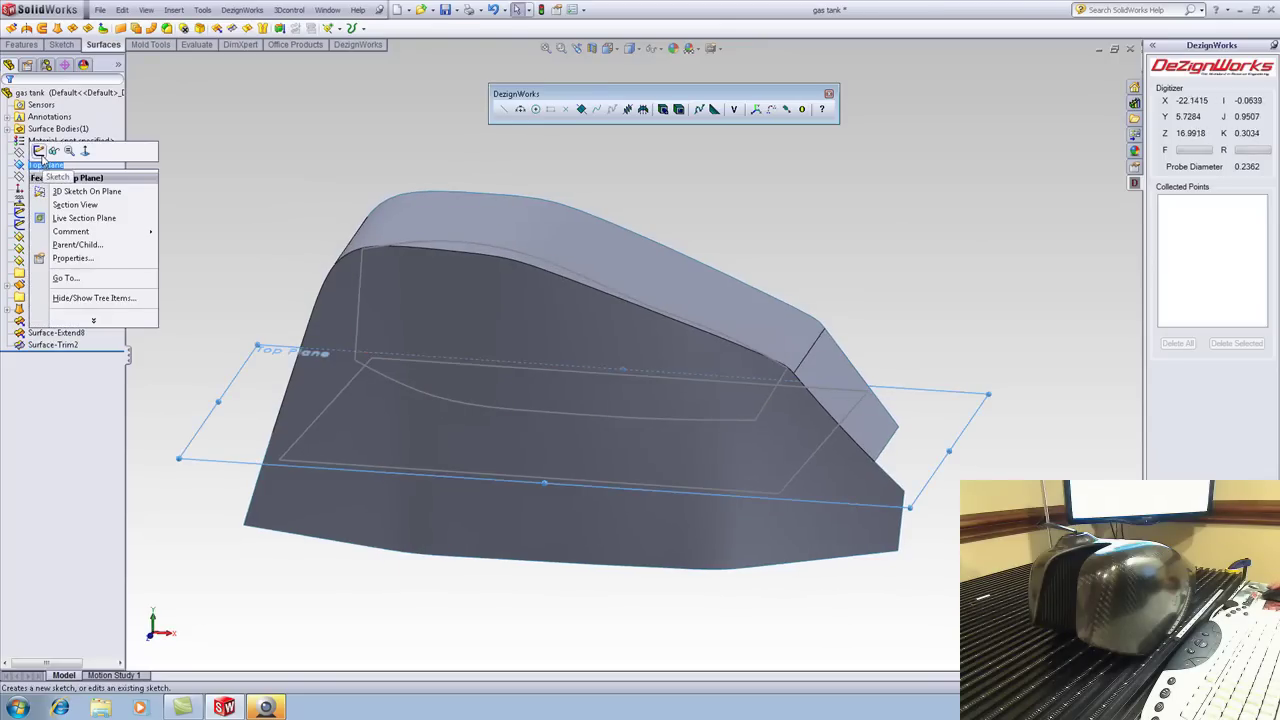
click(44, 158)
click(86, 28)
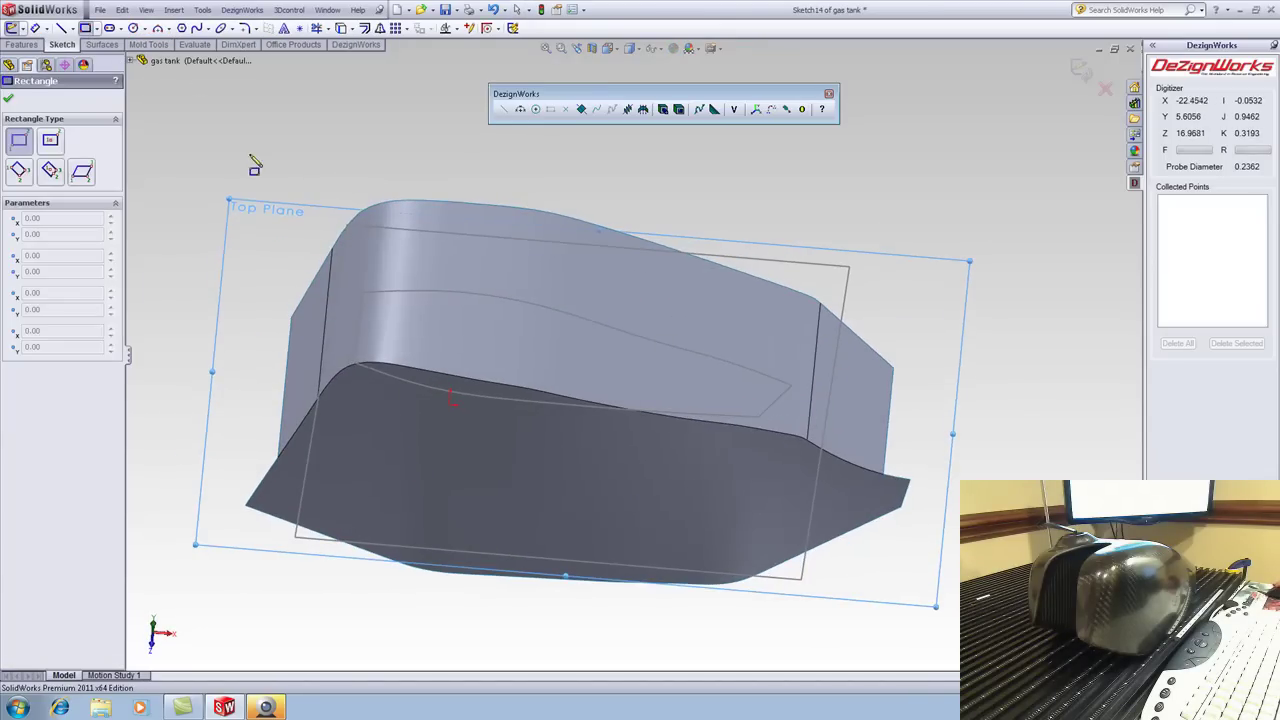
drag(241, 171, 932, 537)
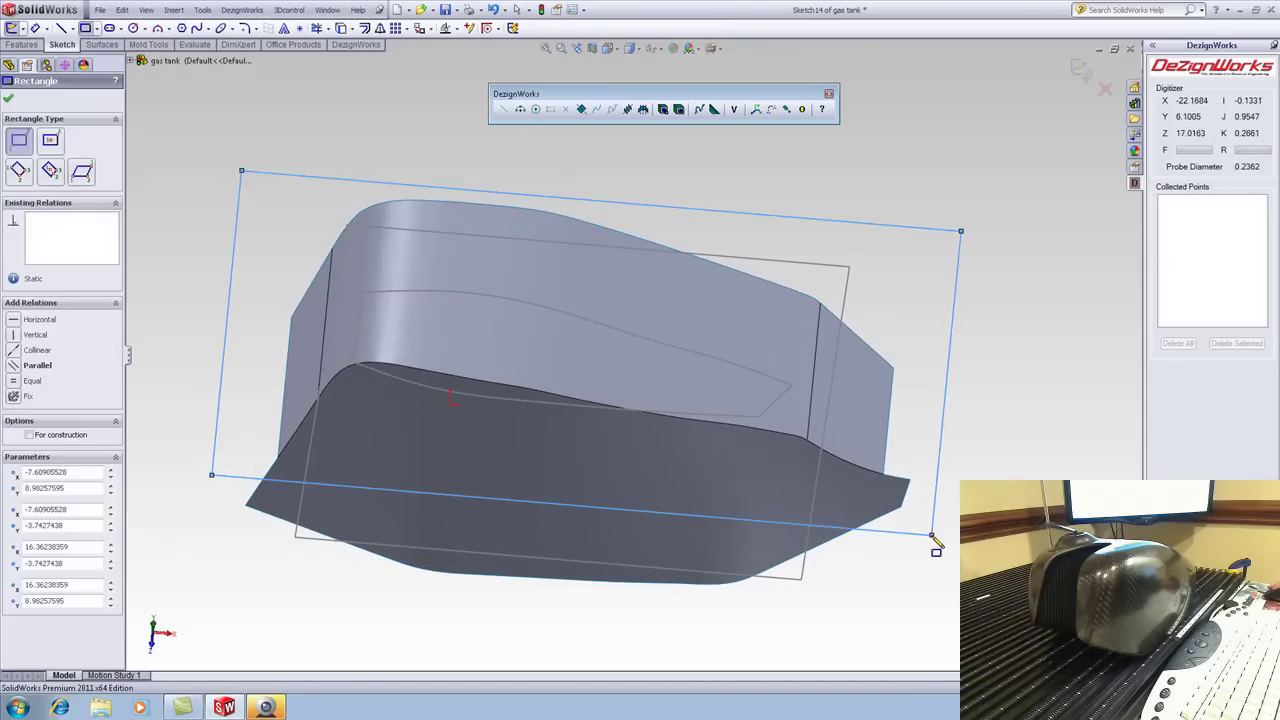
click(106, 44)
click(120, 29)
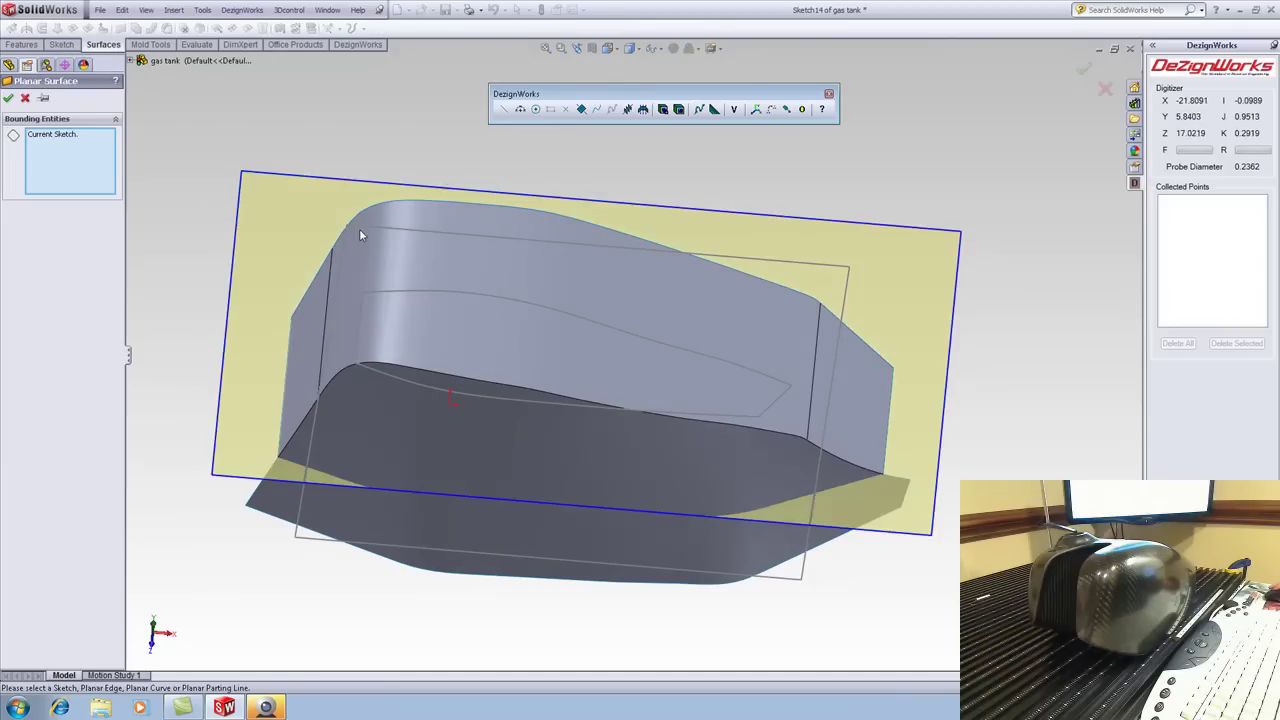
click(10, 99)
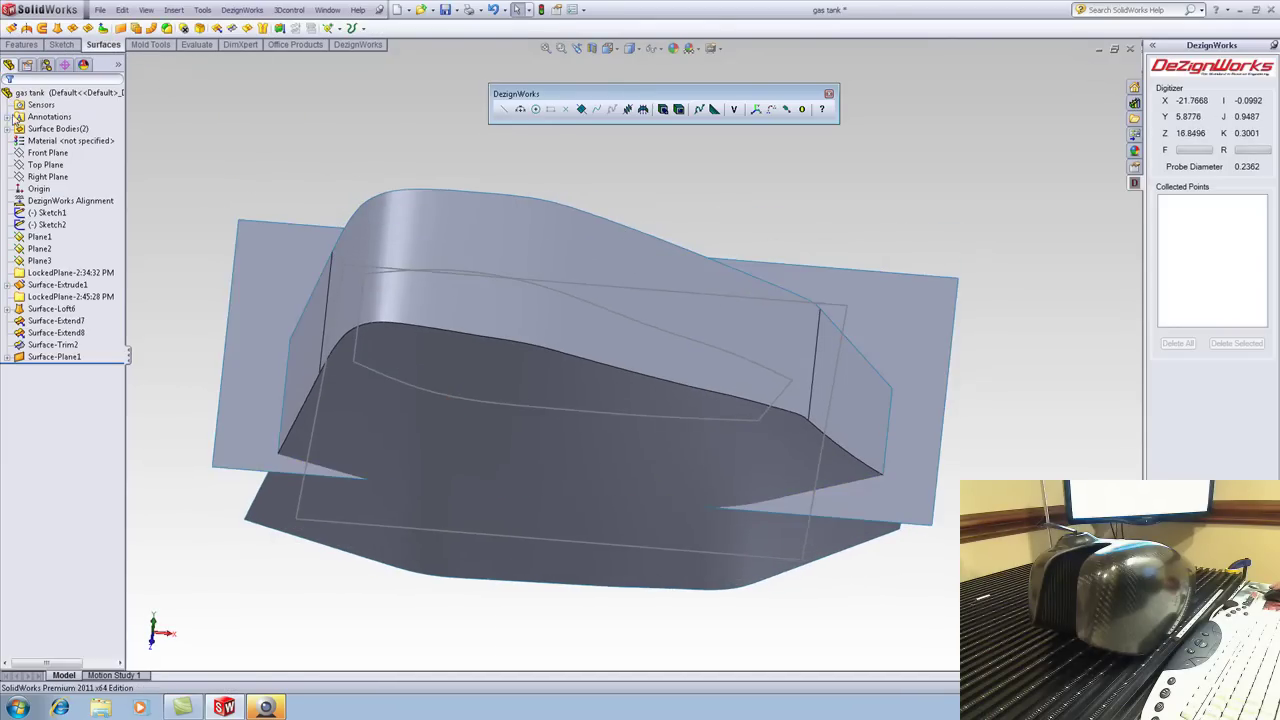
Sketch a rectangle on Front Plane and turn it into planar Surface-Plane2
right_click(46, 153)
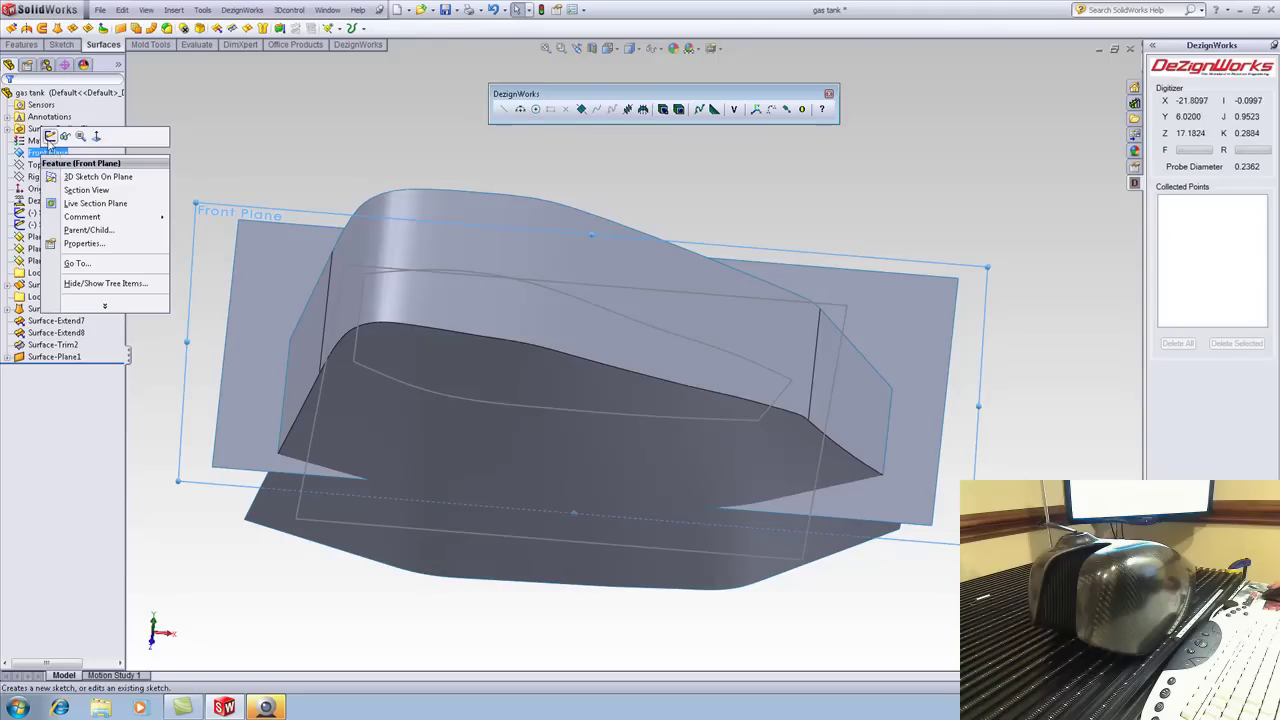
click(50, 135)
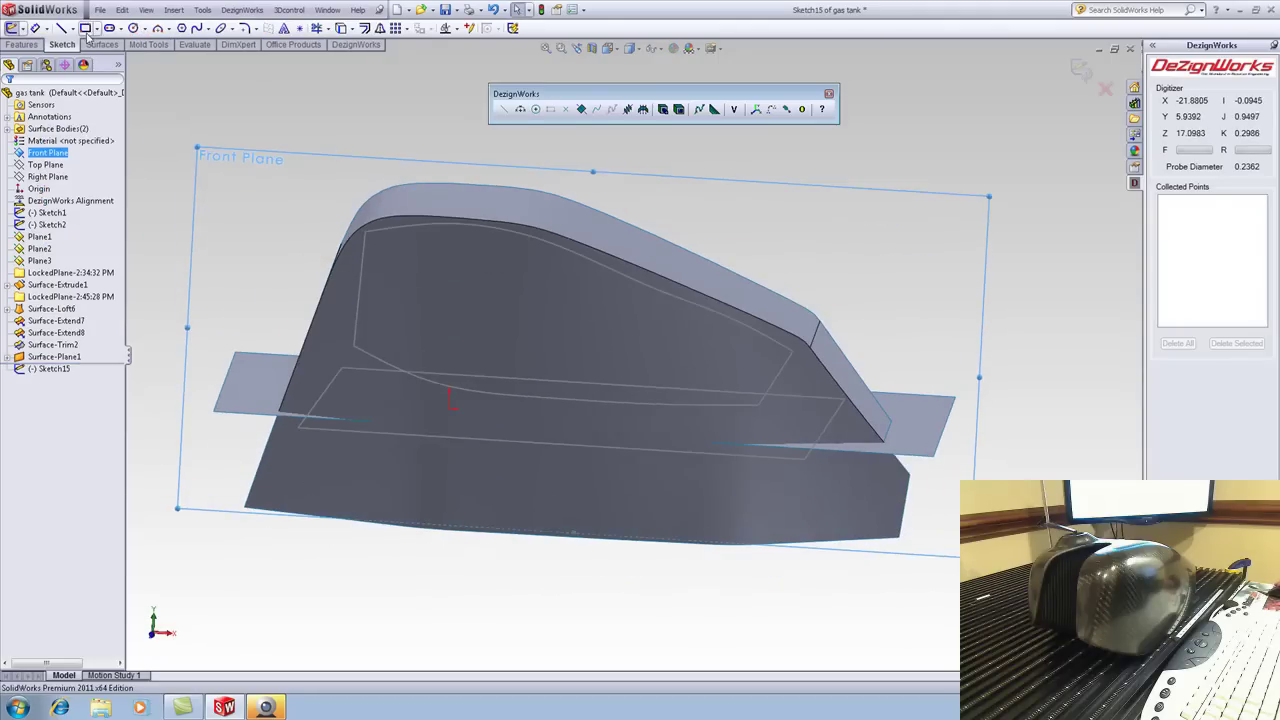
click(87, 31)
click(256, 131)
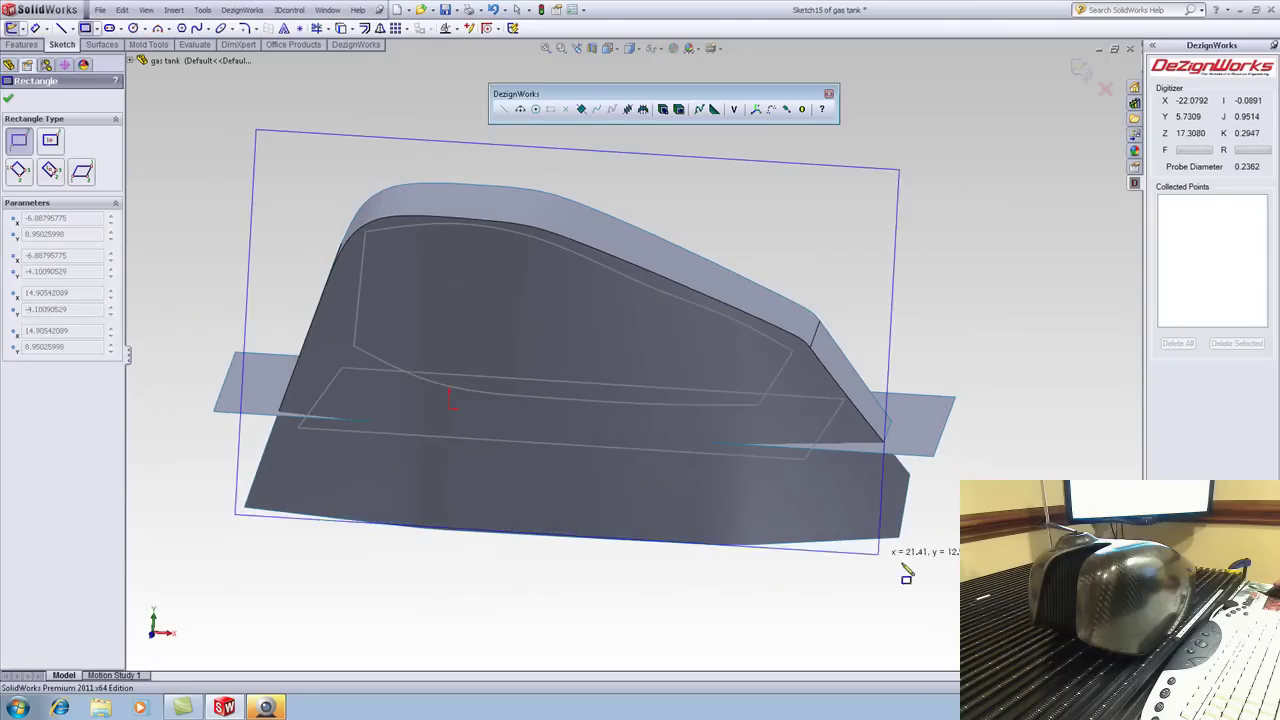
click(902, 530)
right_click(902, 530)
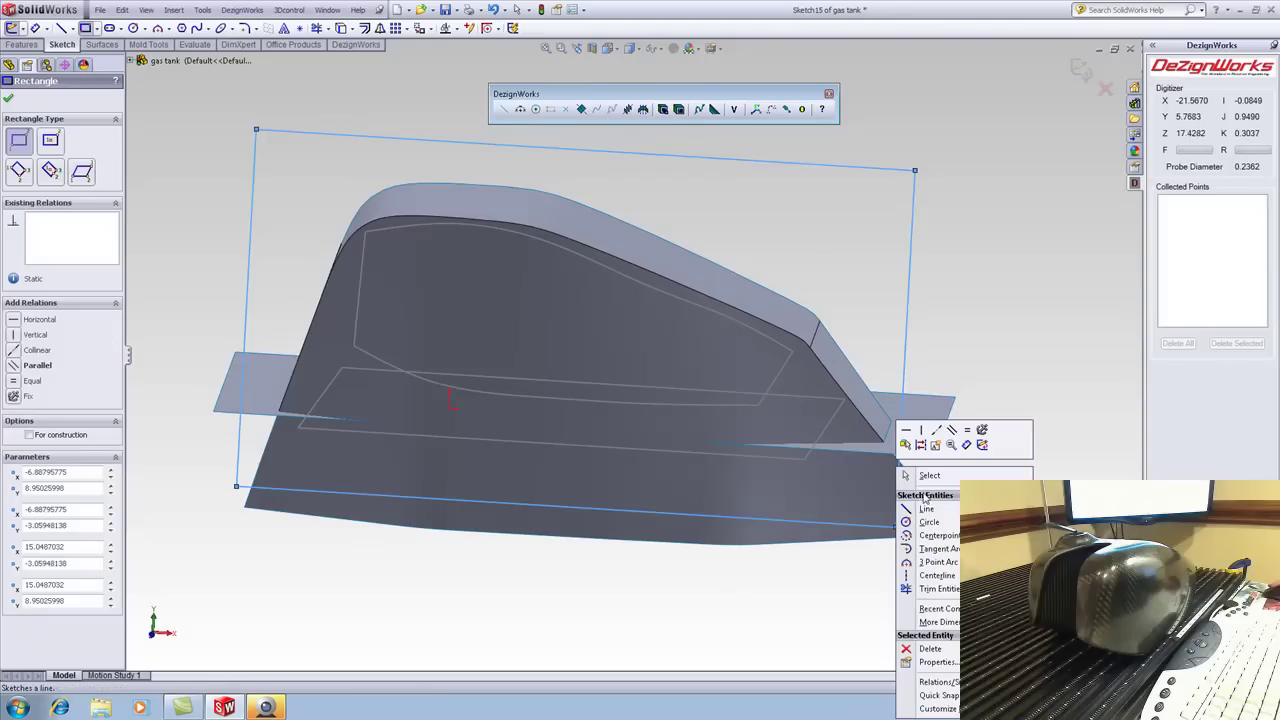
click(929, 476)
click(97, 46)
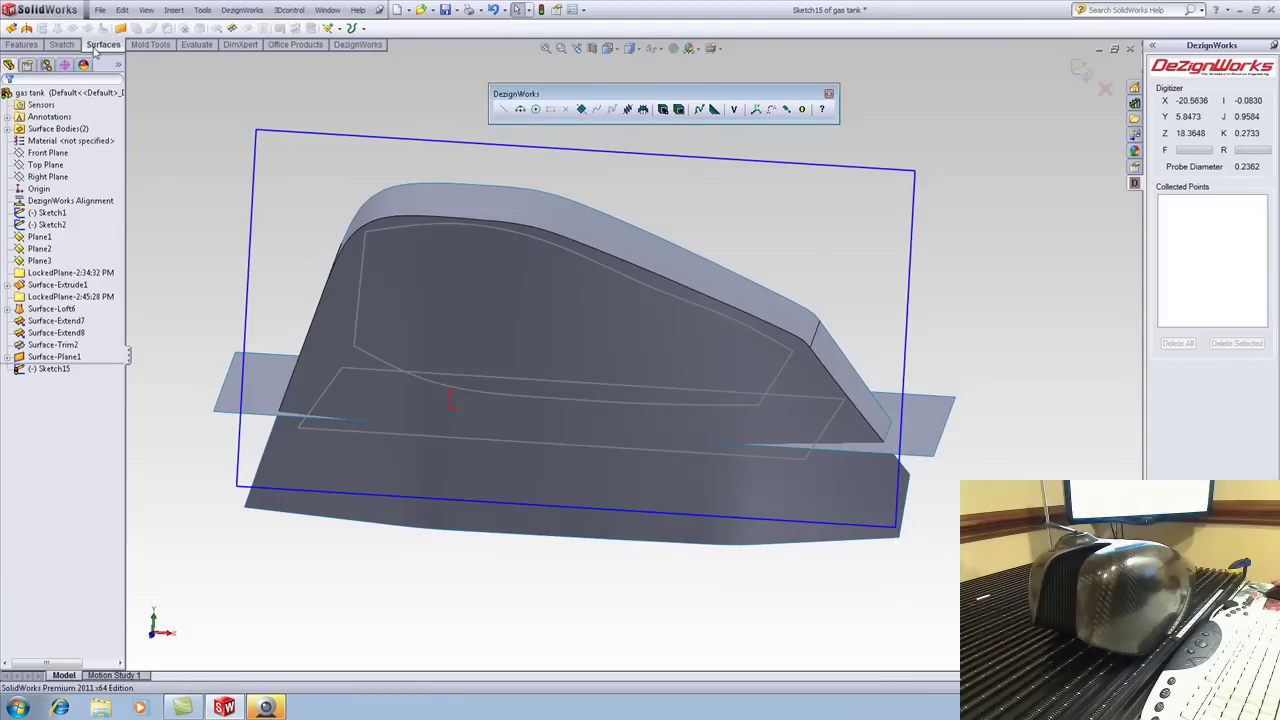
click(119, 29)
click(9, 98)
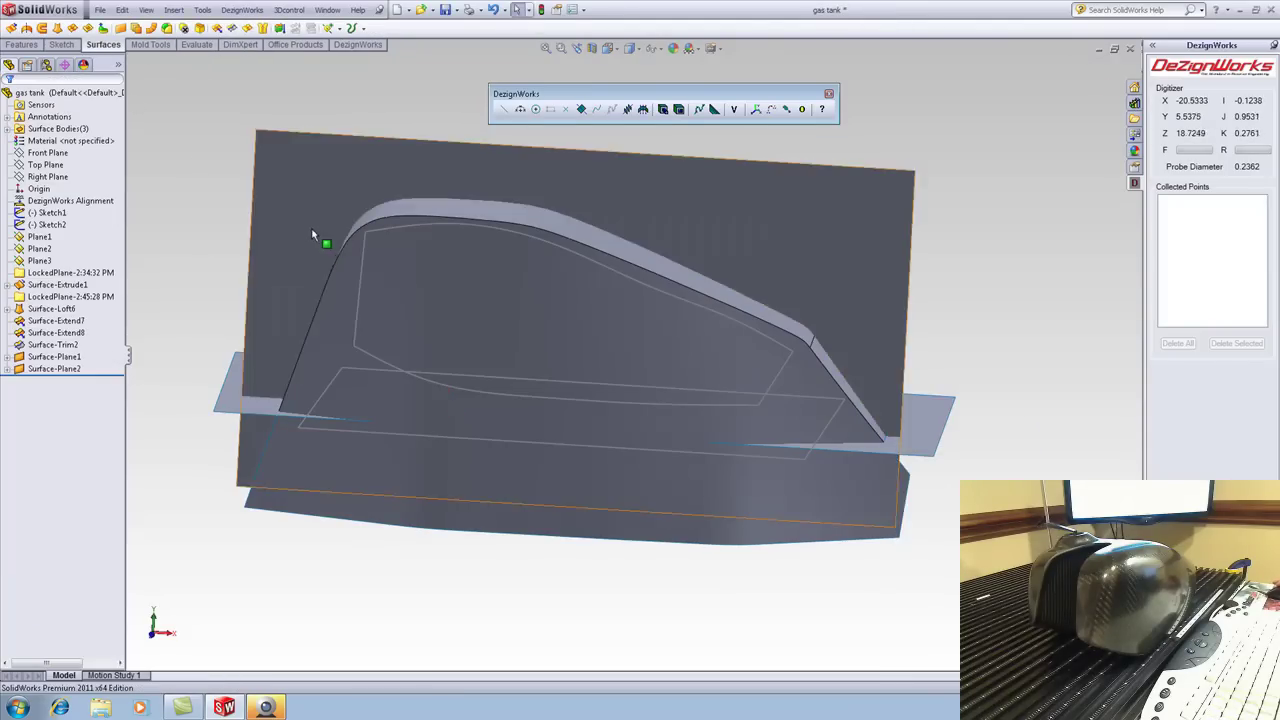
middle_drag(323, 240, 218, 290)
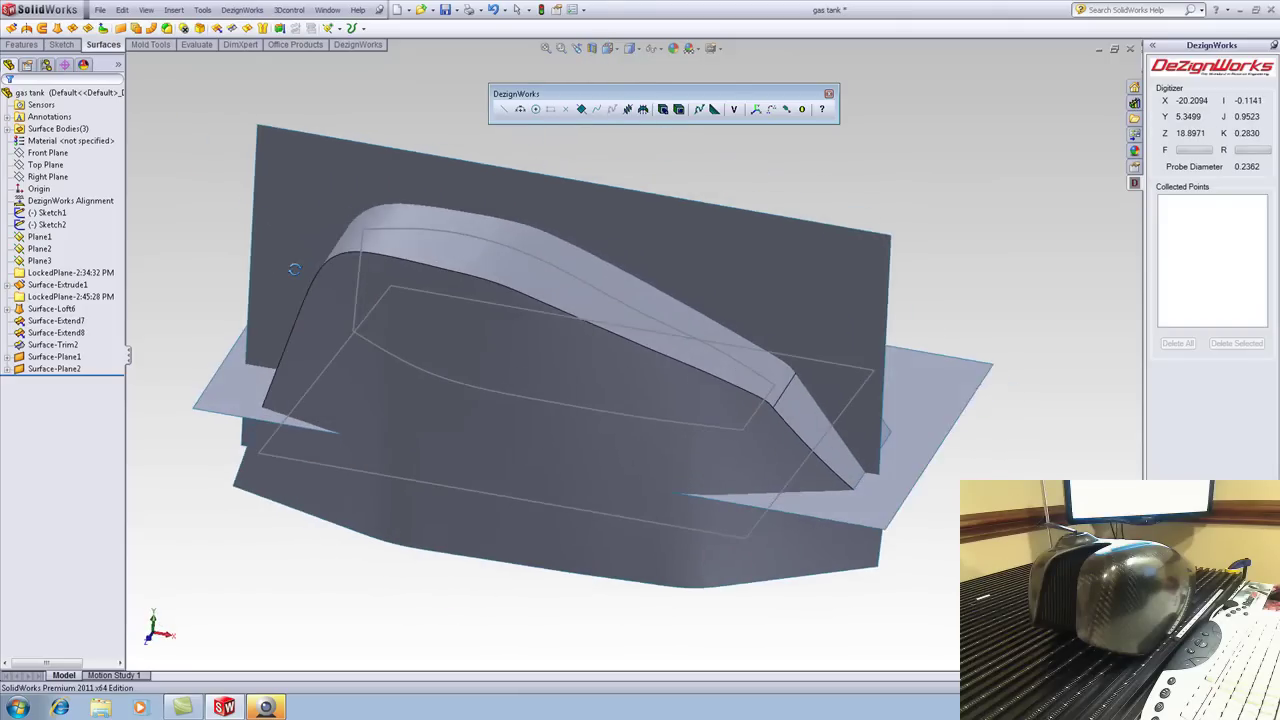
click(7, 357)
Edit Sketch14's bottom line and rebuild Surface-Plane1
right_click(47, 370)
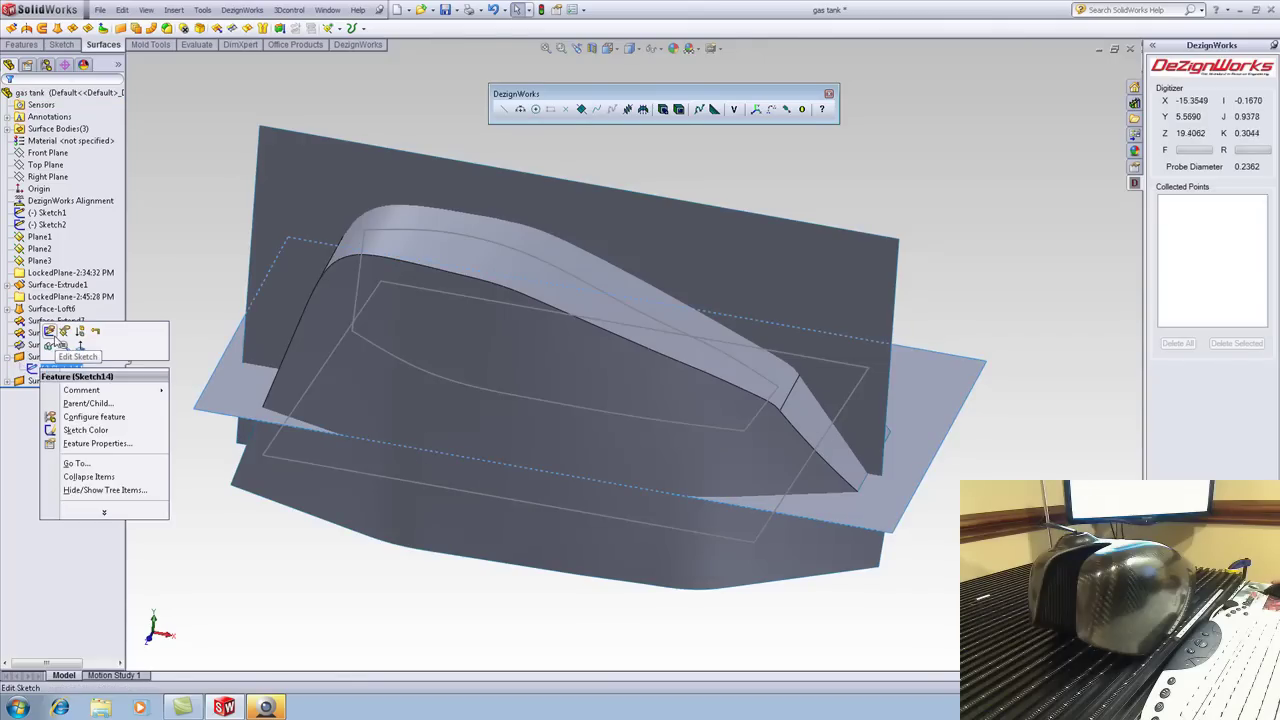
click(50, 338)
click(225, 477)
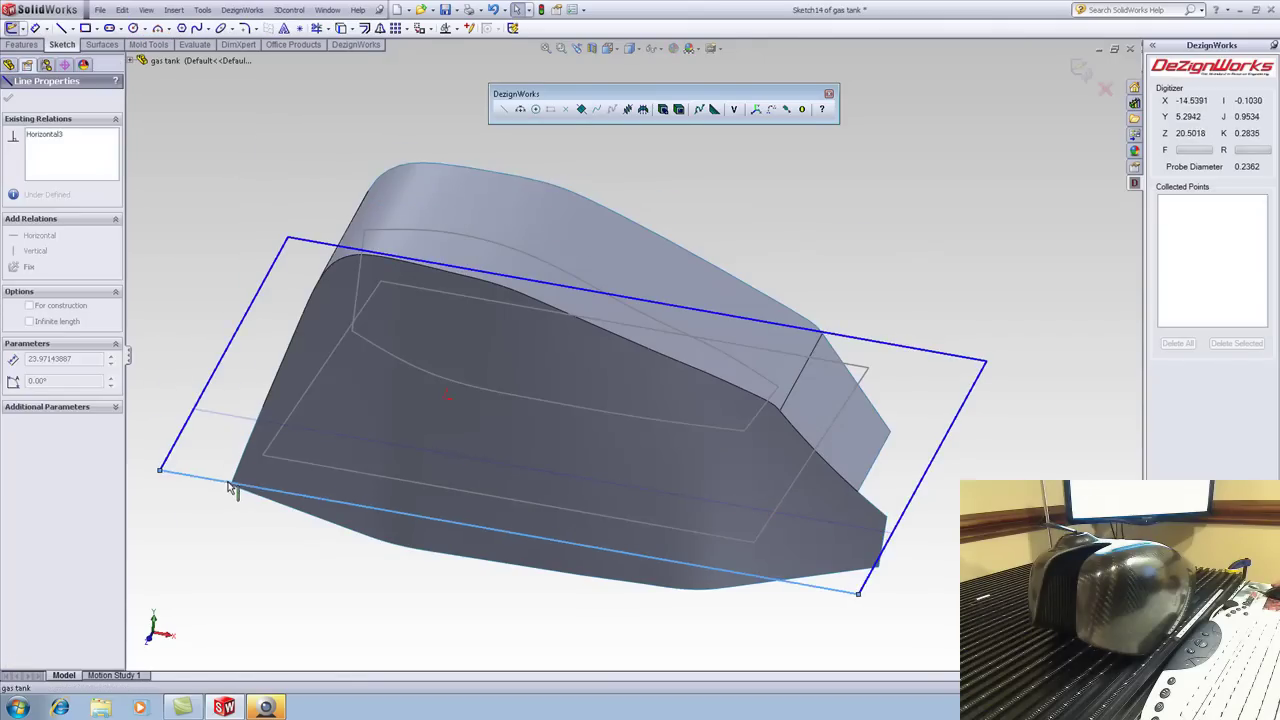
click(1081, 68)
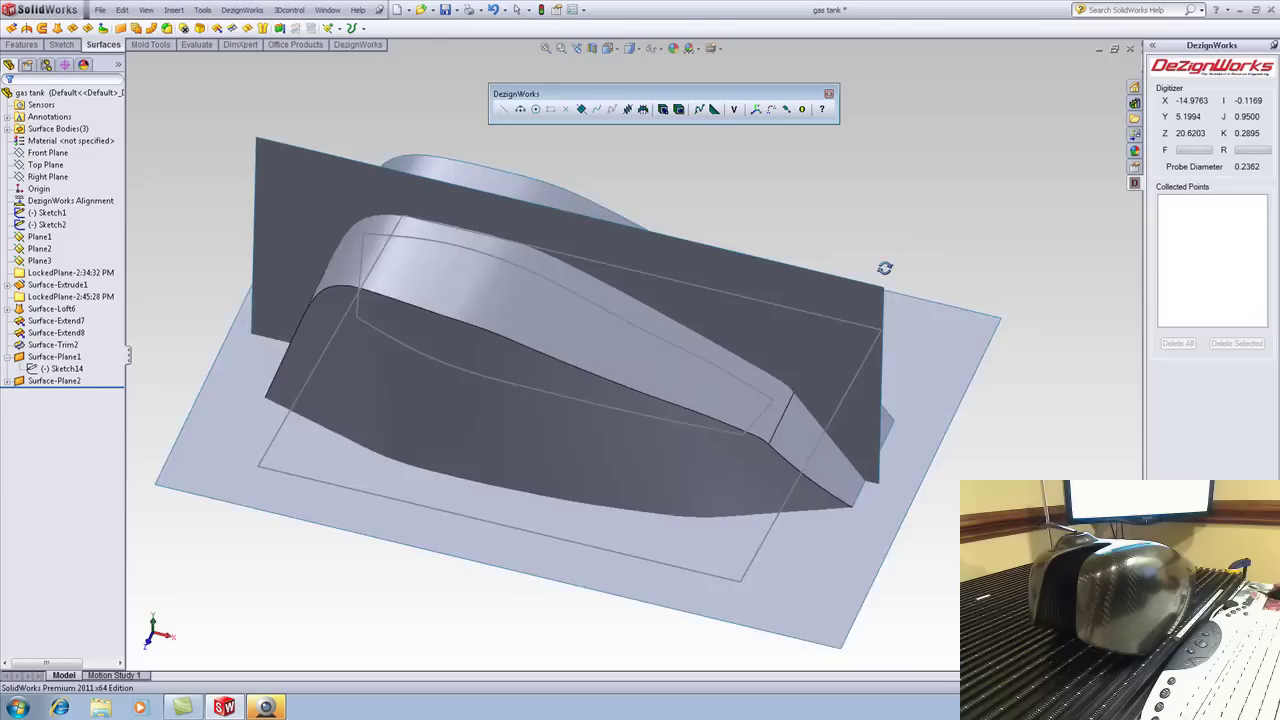
Start a mutual trim with the tank surface and both planar surfaces
click(233, 29)
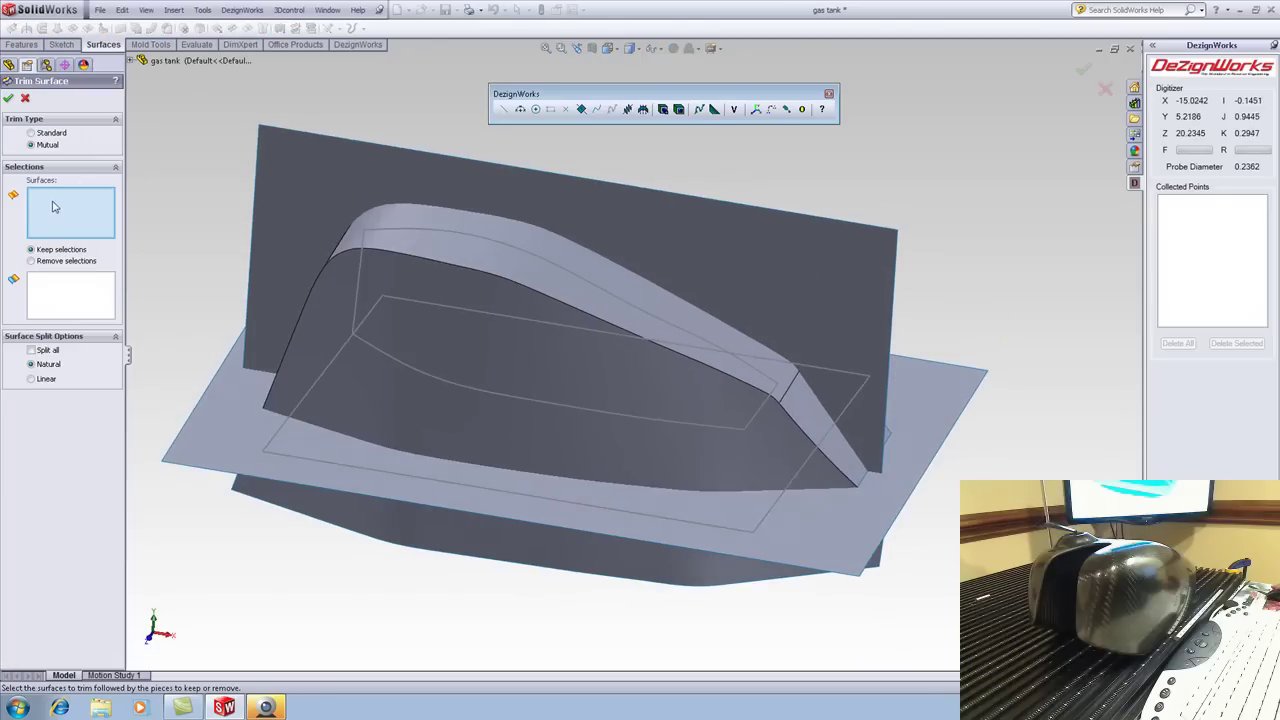
click(449, 209)
click(420, 286)
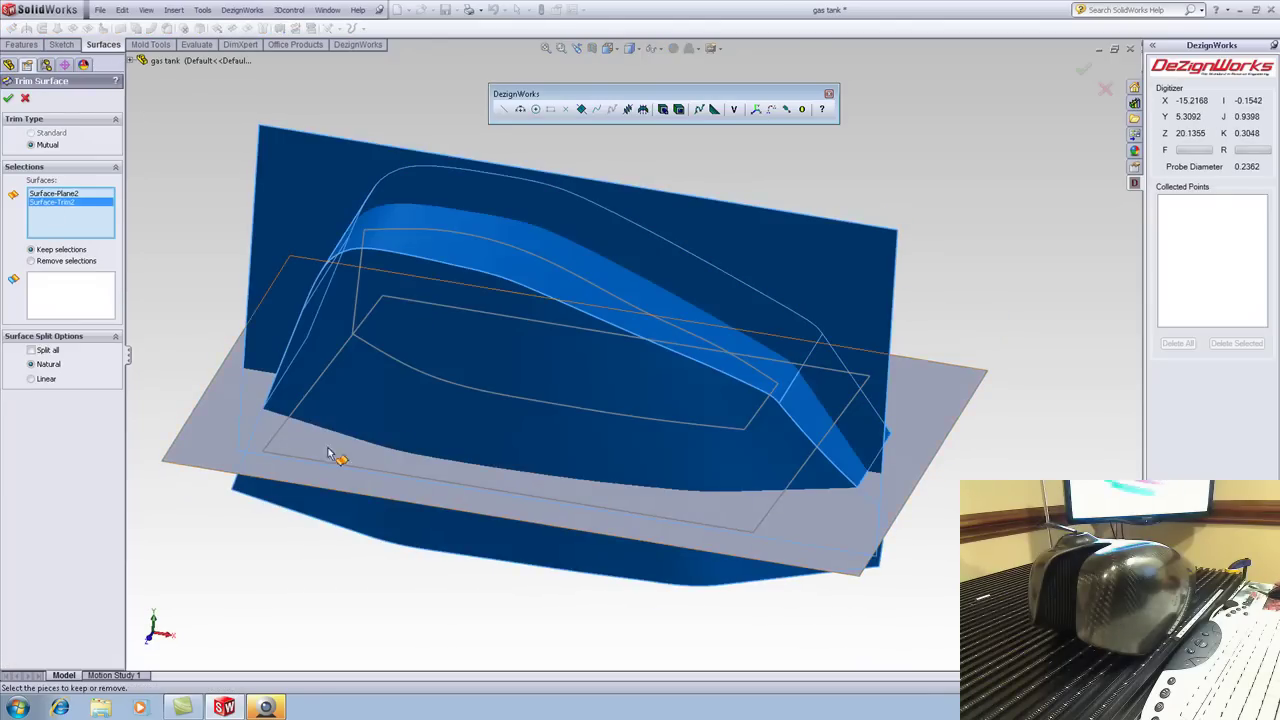
click(330, 455)
Keep the tank top, horizontal plane and remaining piece to create Surface-Trim3
click(44, 308)
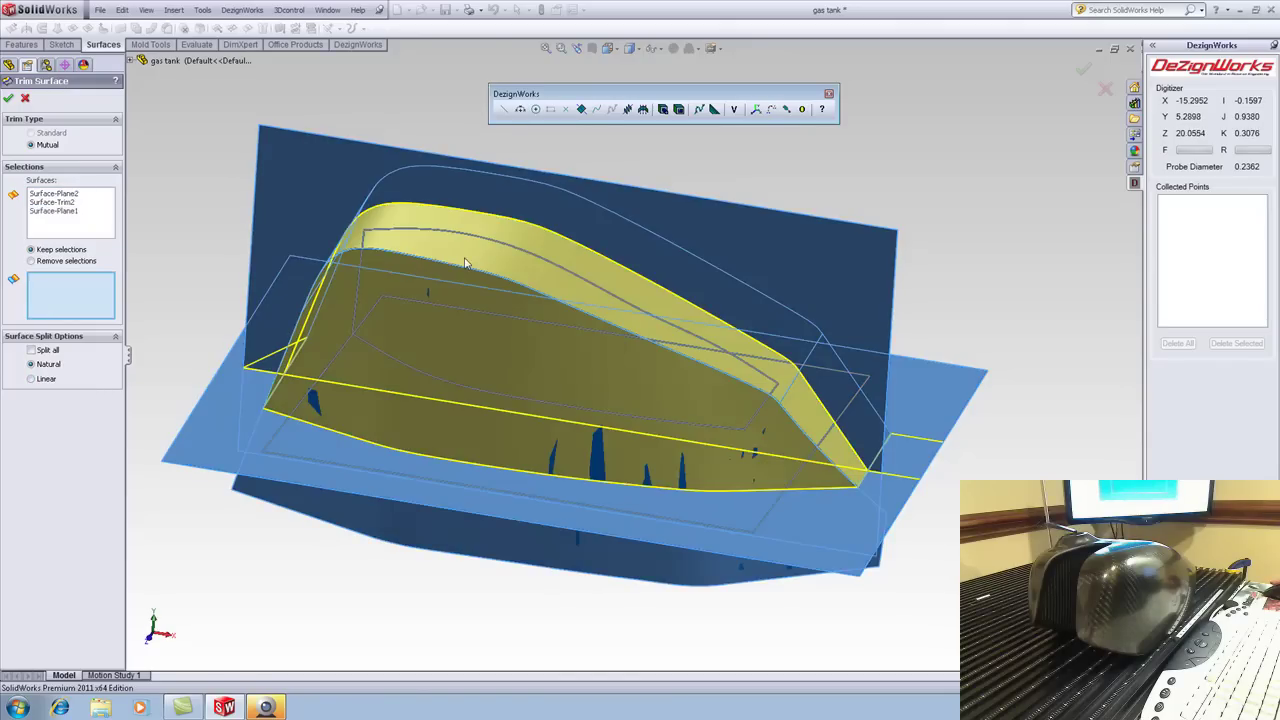
click(468, 258)
middle_drag(551, 586, 605, 370)
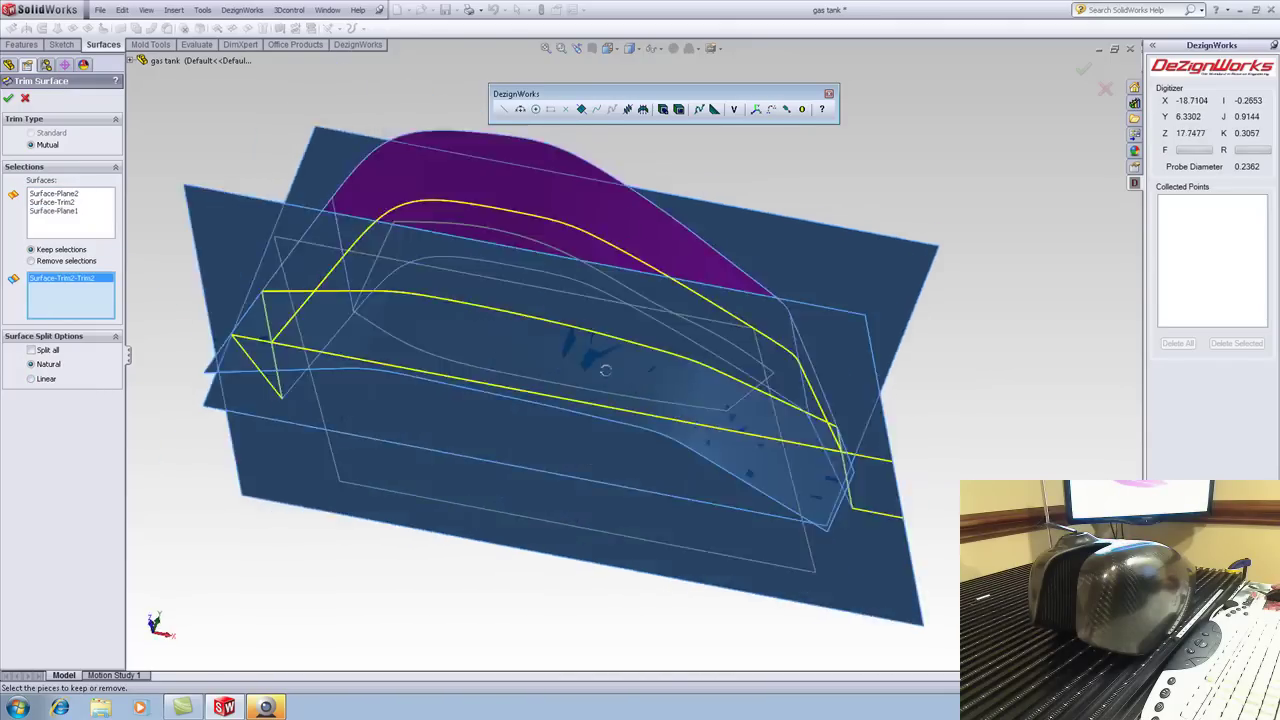
key(ctrl+1)
click(631, 274)
middle_drag(631, 274, 568, 678)
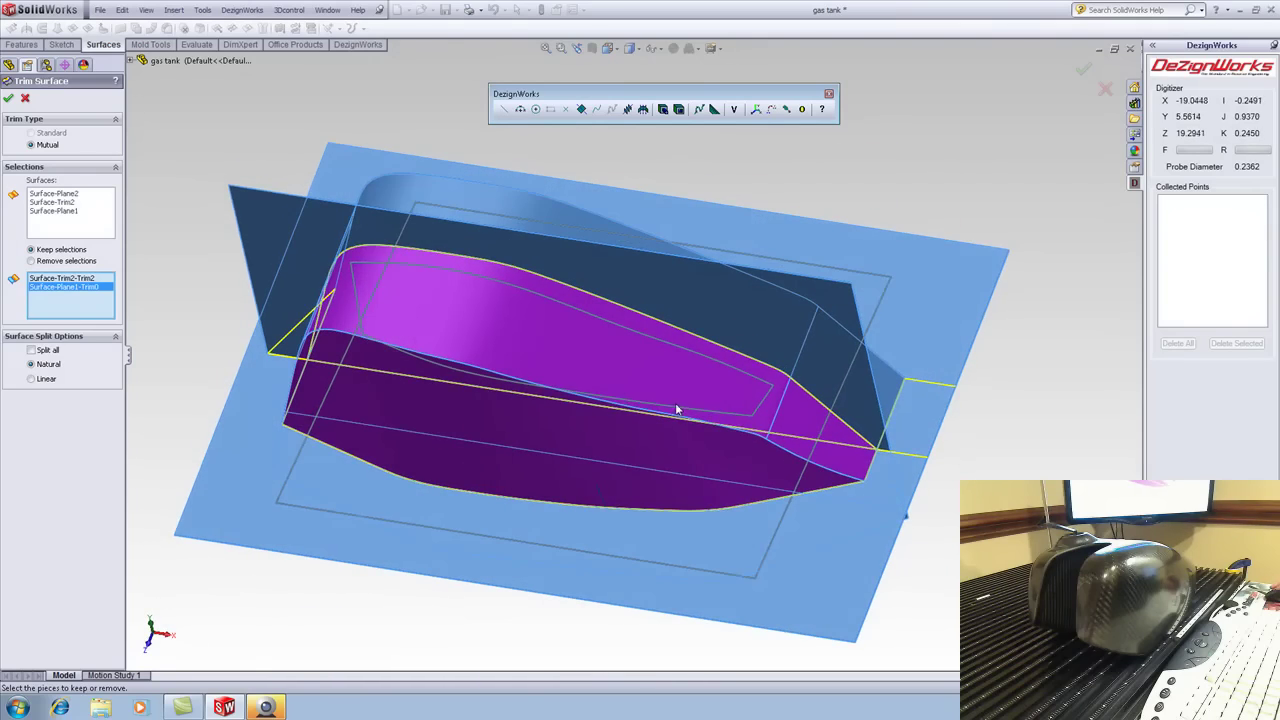
middle_drag(677, 410, 529, 466)
click(791, 220)
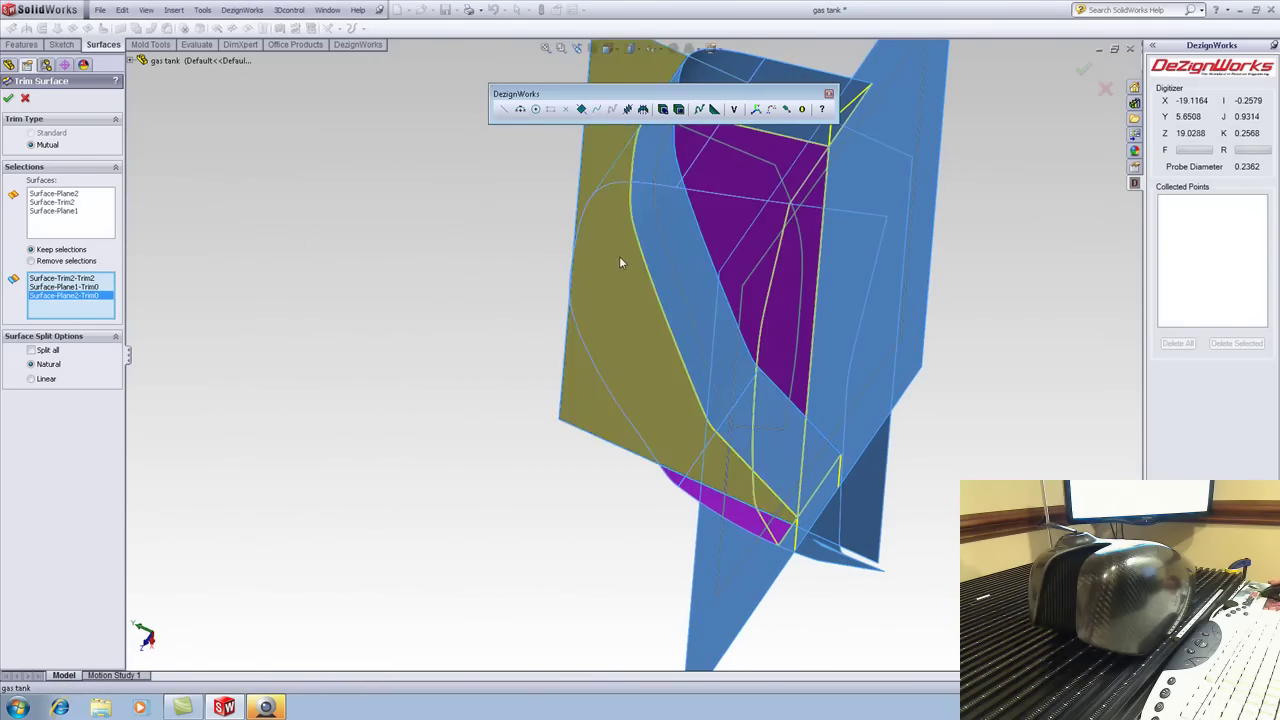
key(ctrl+7)
click(9, 97)
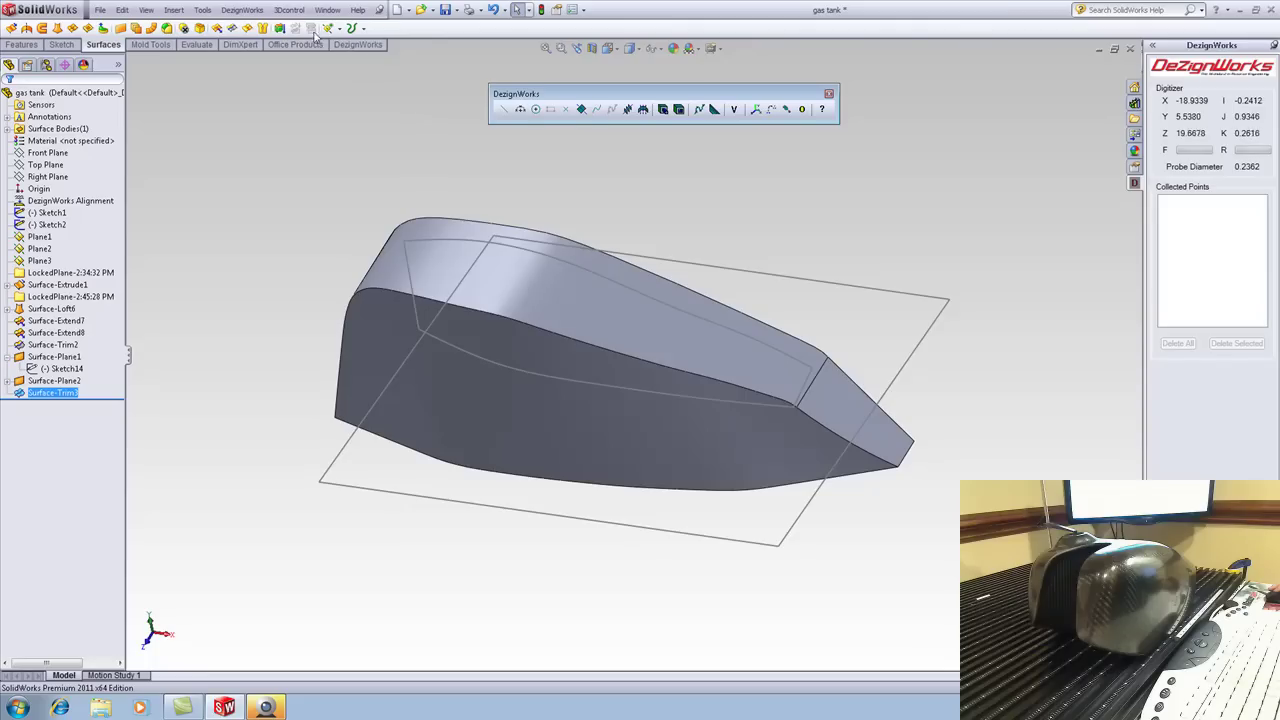
Thicken Surface-Trim3 into a solid from its enclosed volume (Thicken1)
click(281, 28)
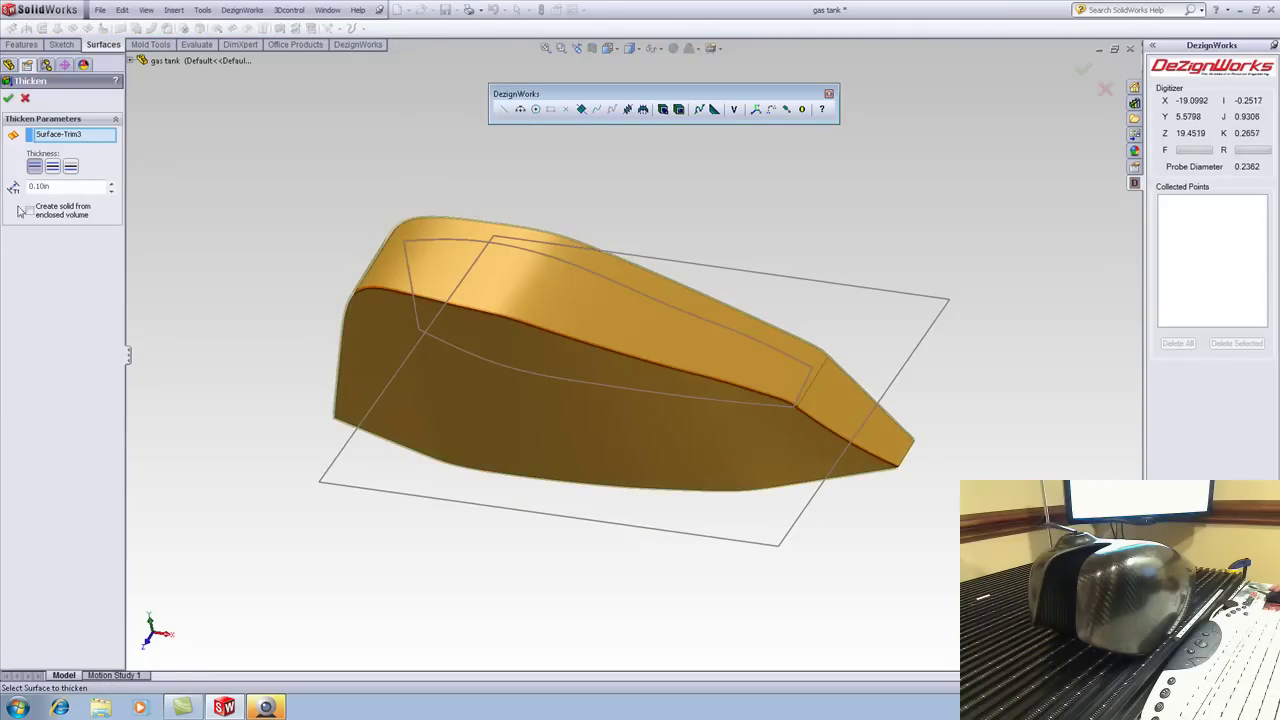
click(30, 210)
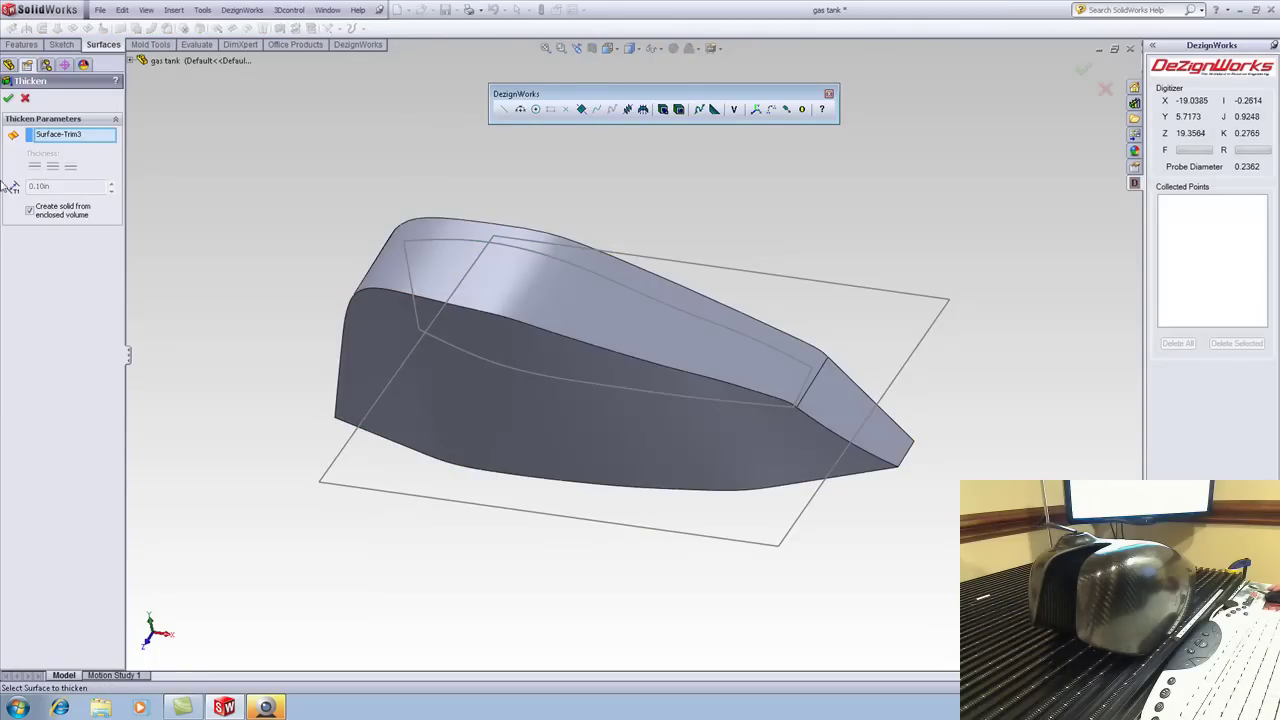
click(9, 99)
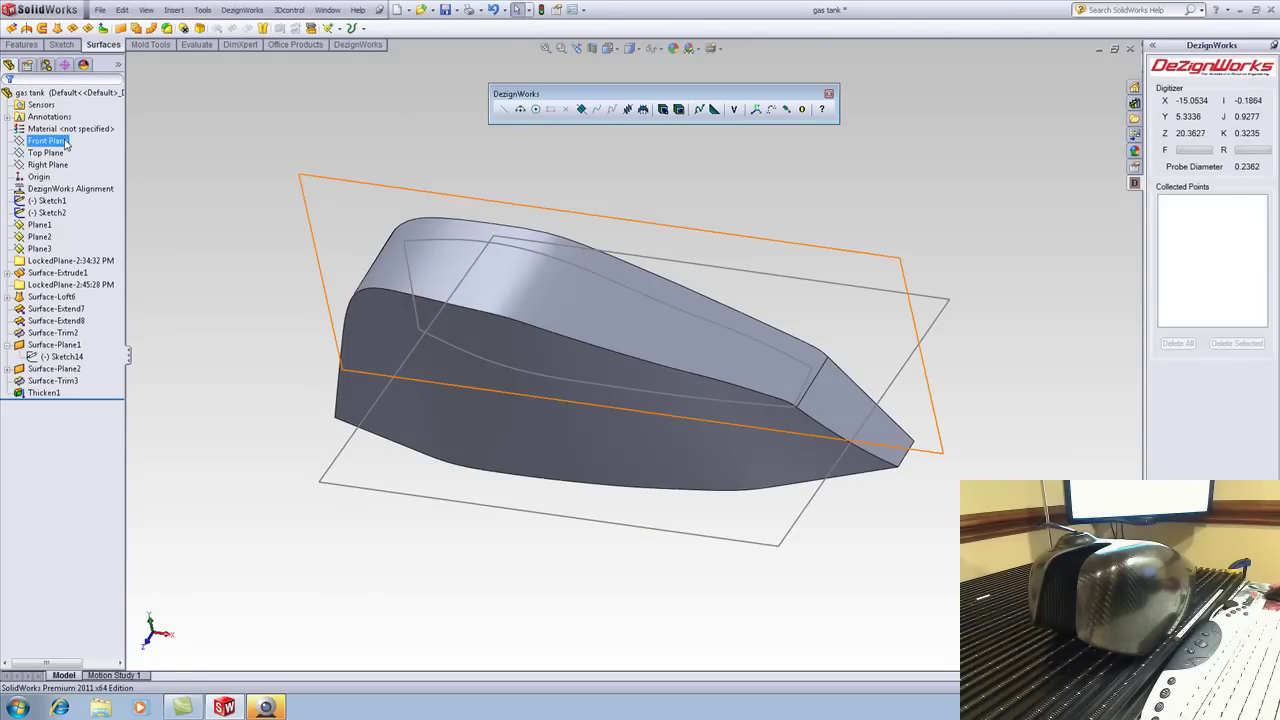
Round the long top edge of the tank with a 2.00in fillet
click(167, 28)
click(687, 377)
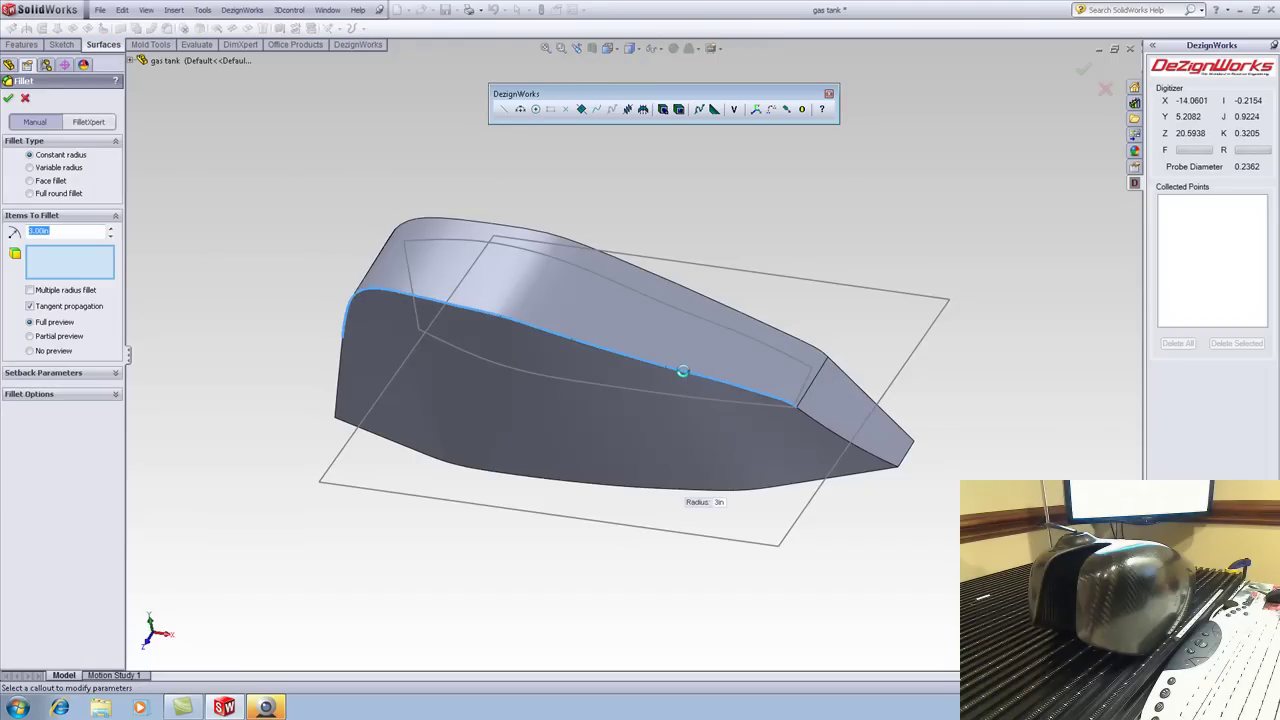
mouse_move(691, 374)
middle_down()
mouse_move(703, 370)
mouse_move(697, 383)
middle_up()
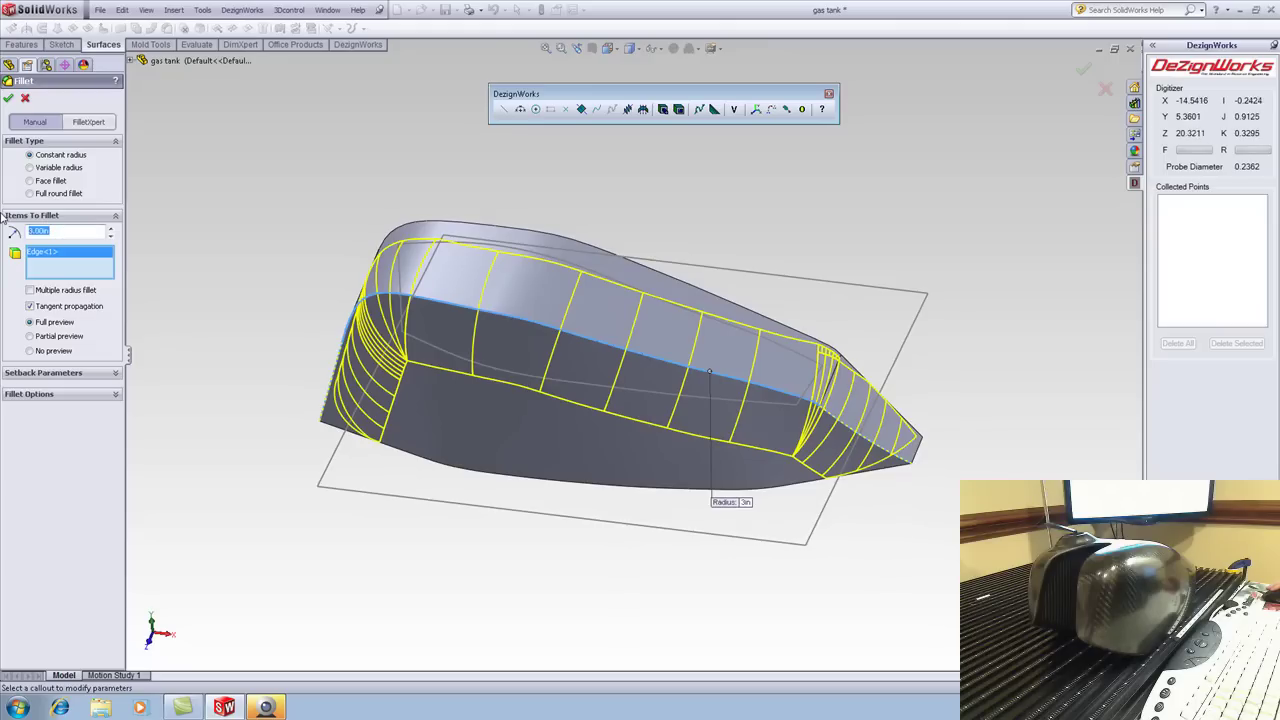
text(2)
key(Return)
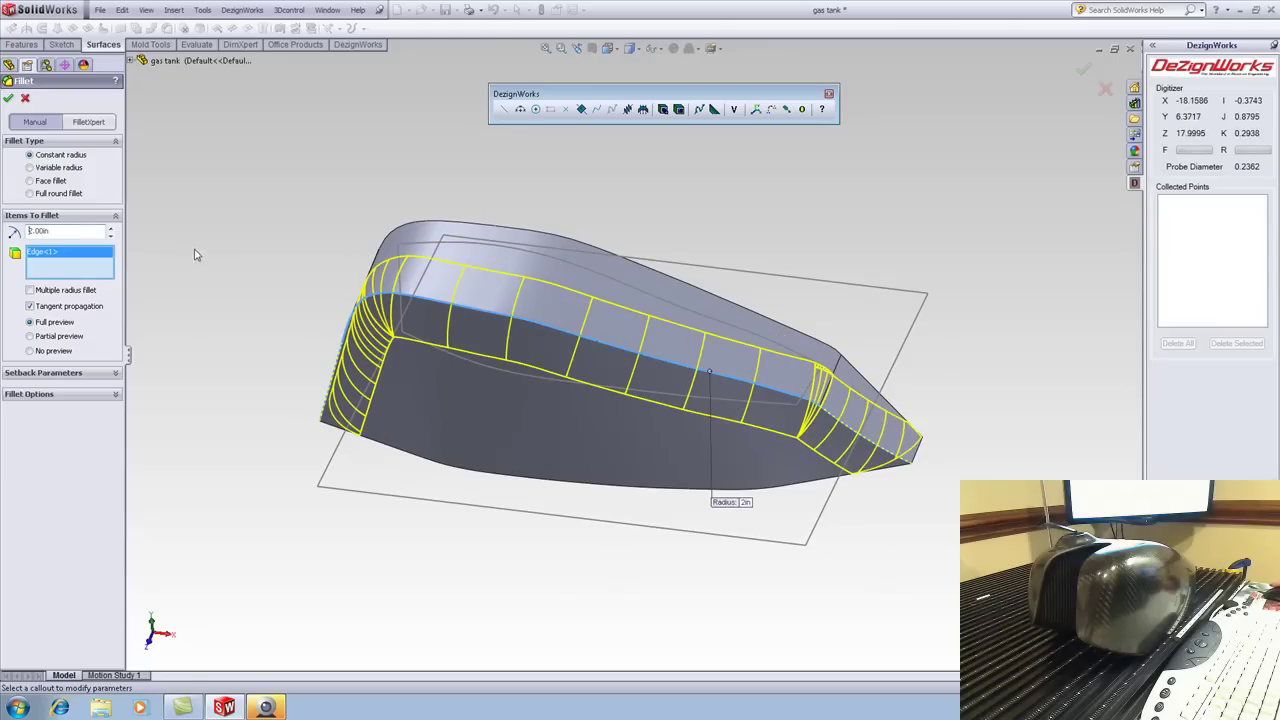
key(Return)
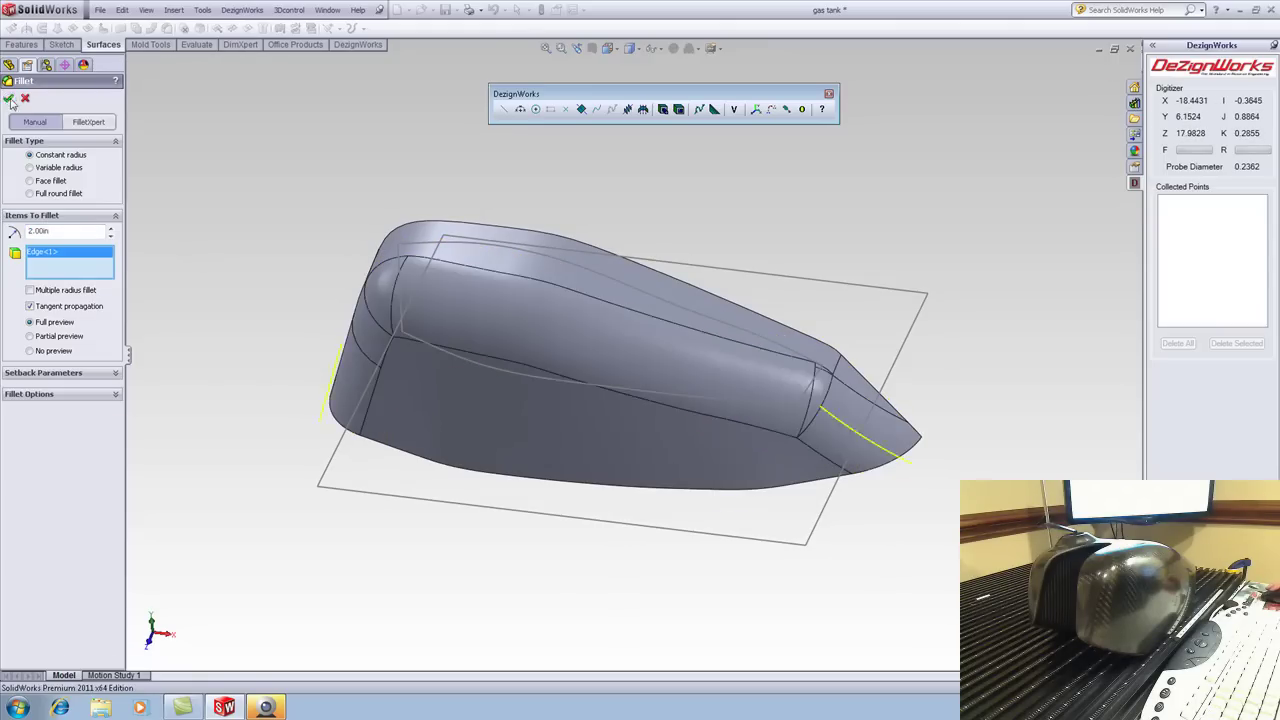
middle_drag(451, 420, 590, 380)
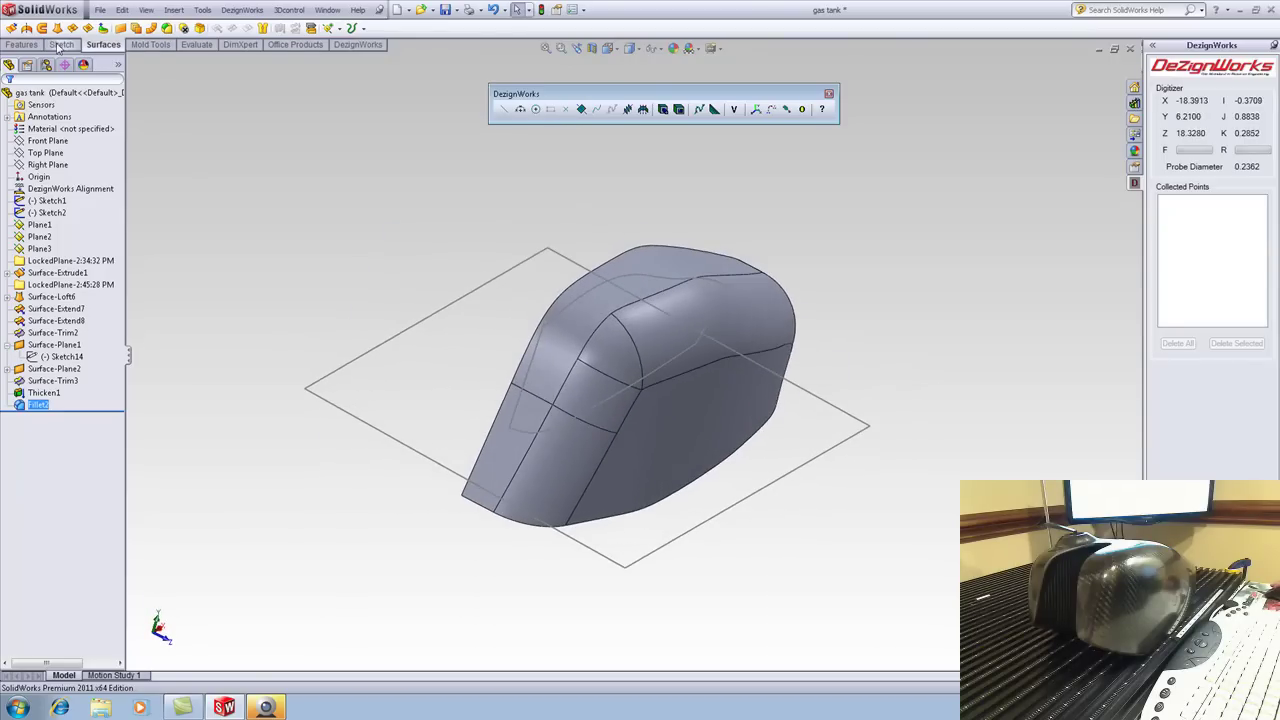
Mirror the whole solid tank body across its flat side face, replacing Fillet2 as the mirrored item
click(21, 45)
click(210, 28)
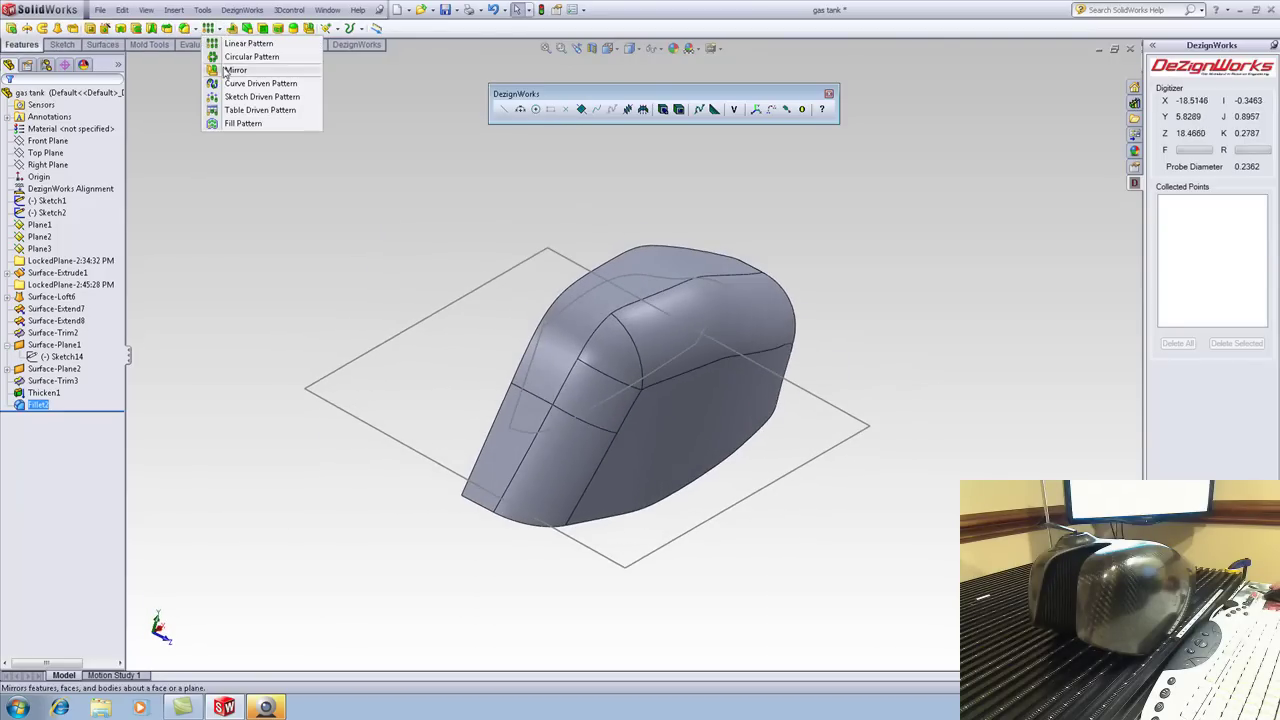
click(228, 72)
middle_drag(245, 172, 331, 240)
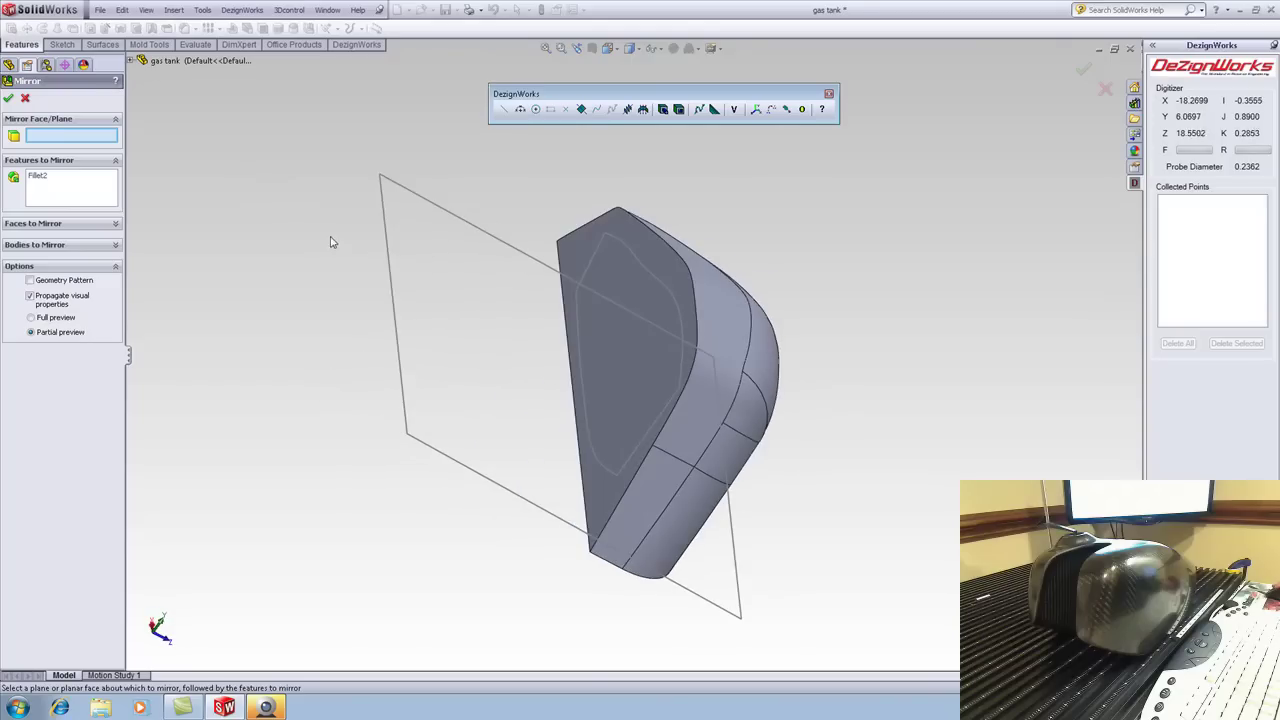
click(637, 322)
middle_drag(646, 326, 545, 304)
right_click(46, 186)
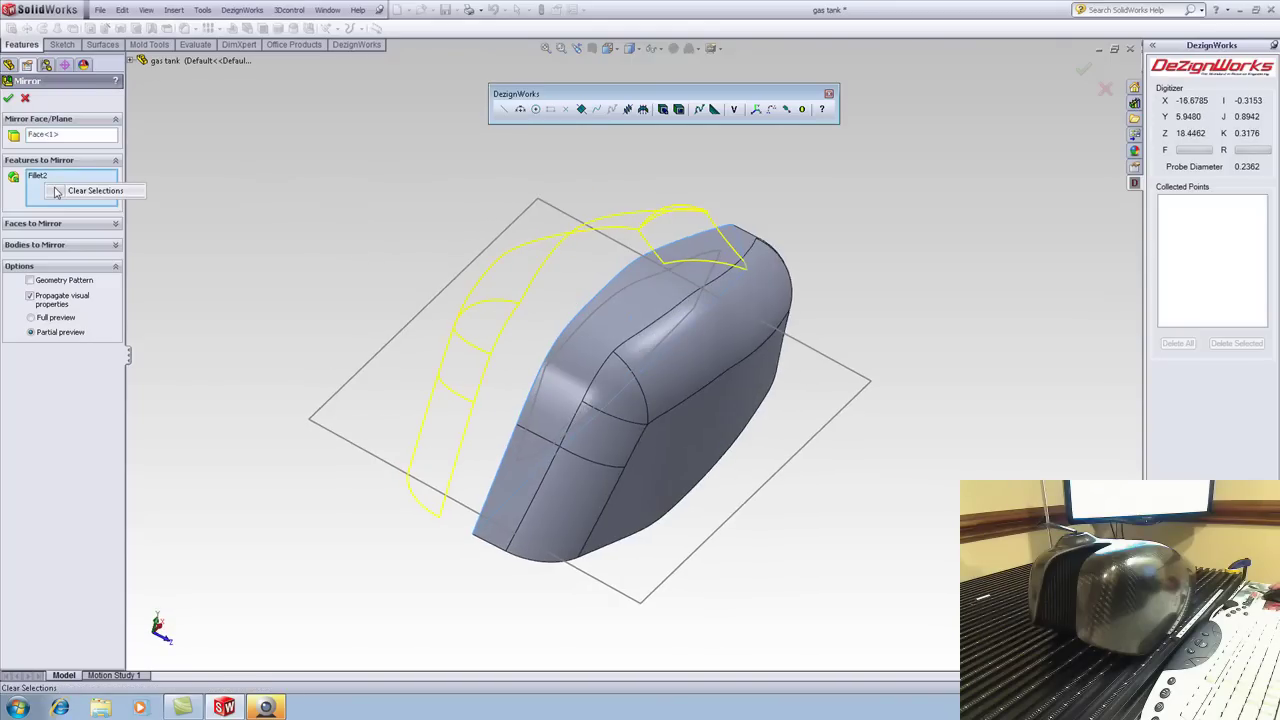
click(85, 191)
click(56, 244)
click(689, 356)
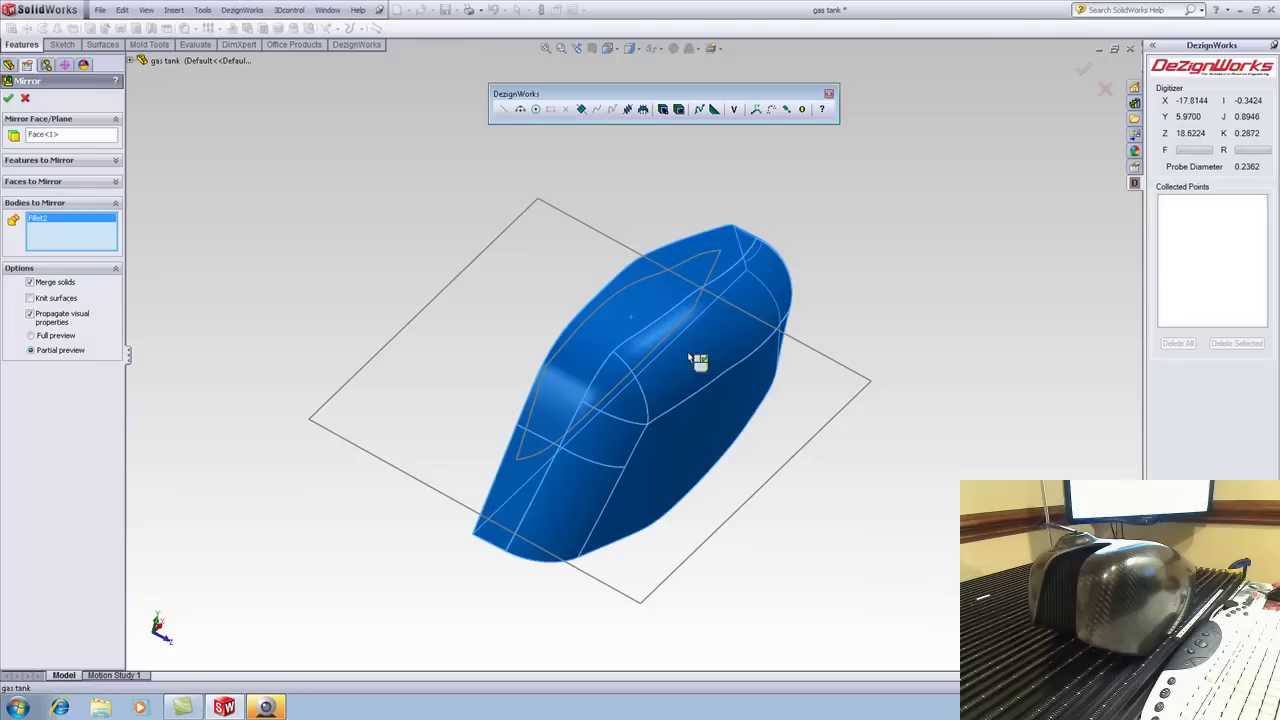
click(8, 97)
middle_drag(371, 323, 289, 320)
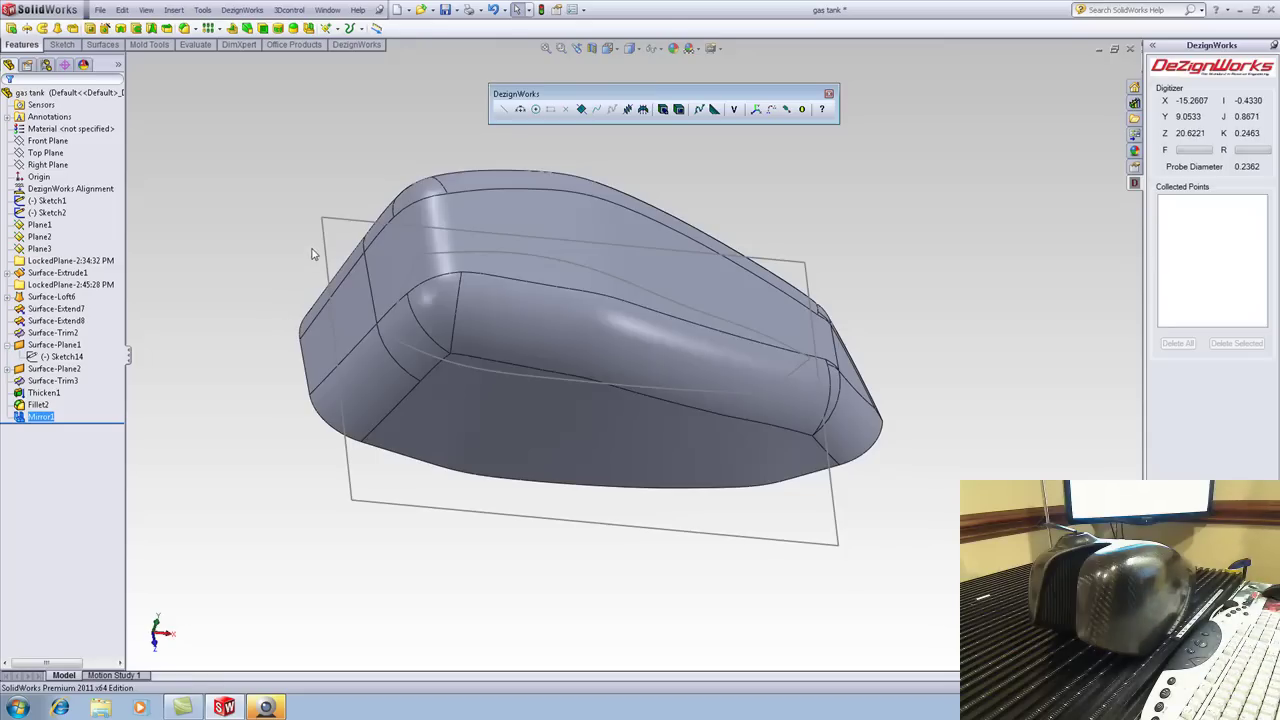
Probe Plane4 on the tank top, sketch on it, and probe a circle with Inside compensation
click(581, 110)
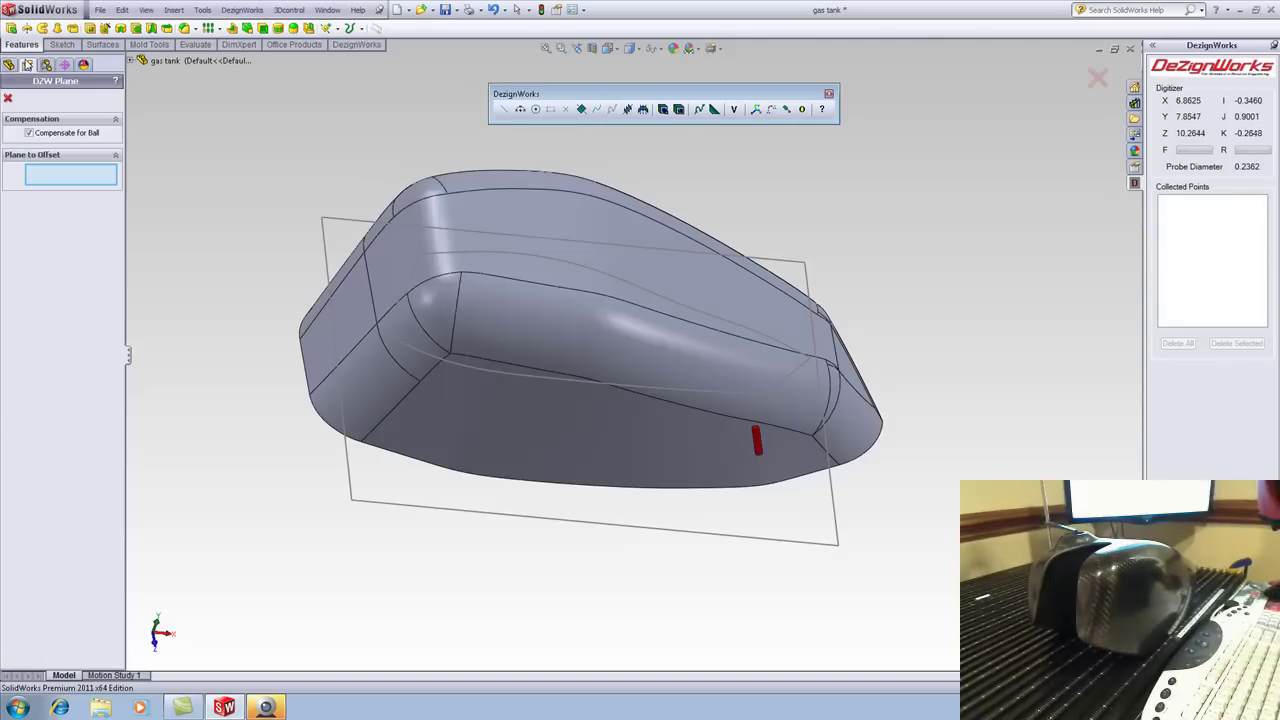
click(10, 100)
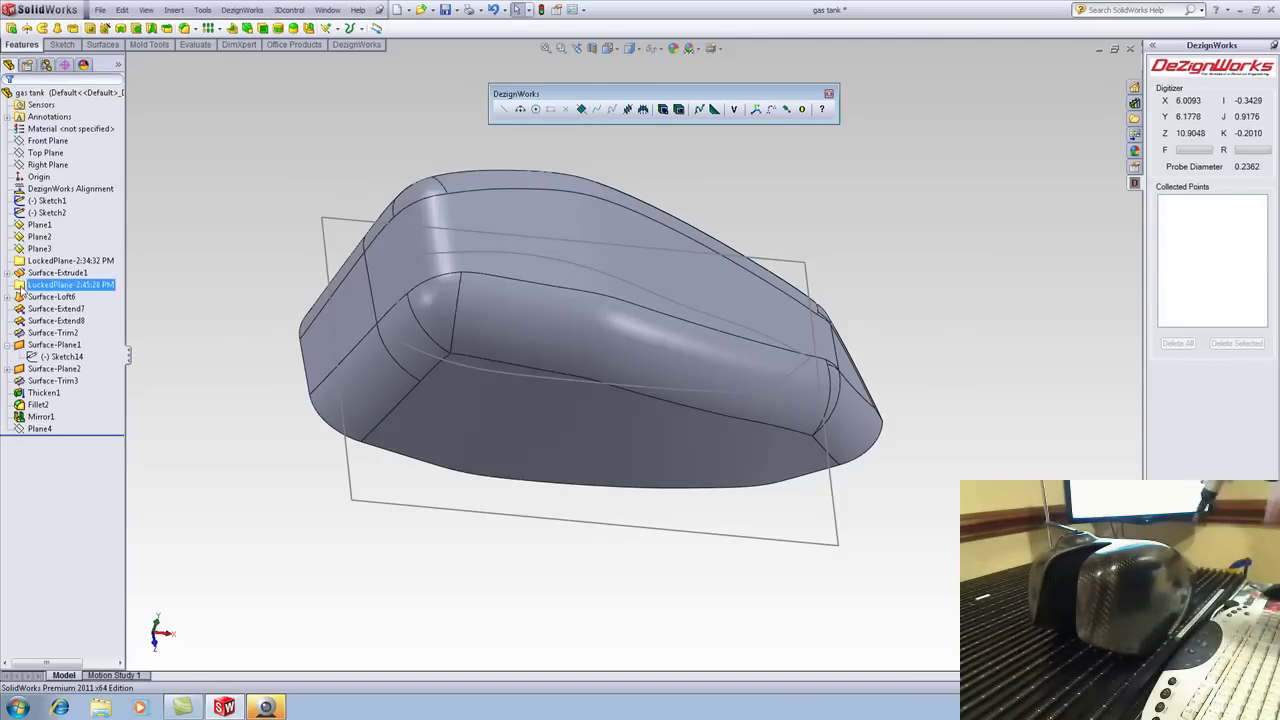
right_click(40, 428)
click(43, 409)
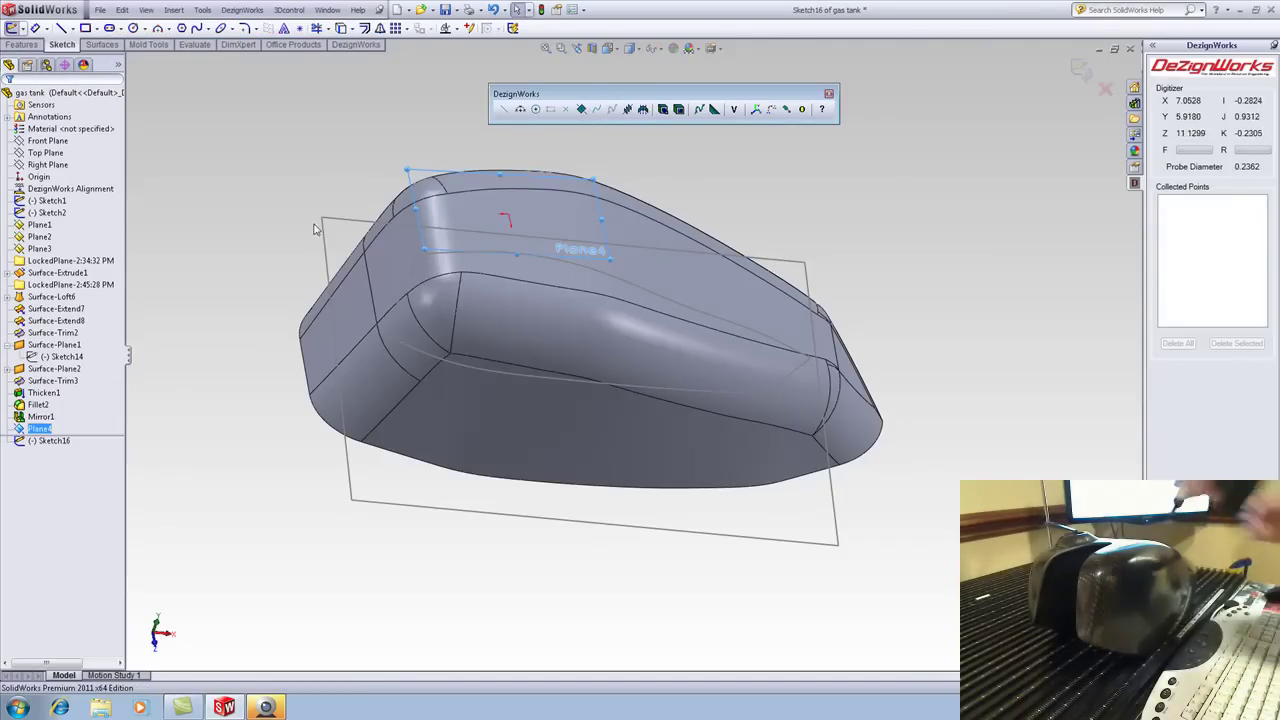
click(537, 111)
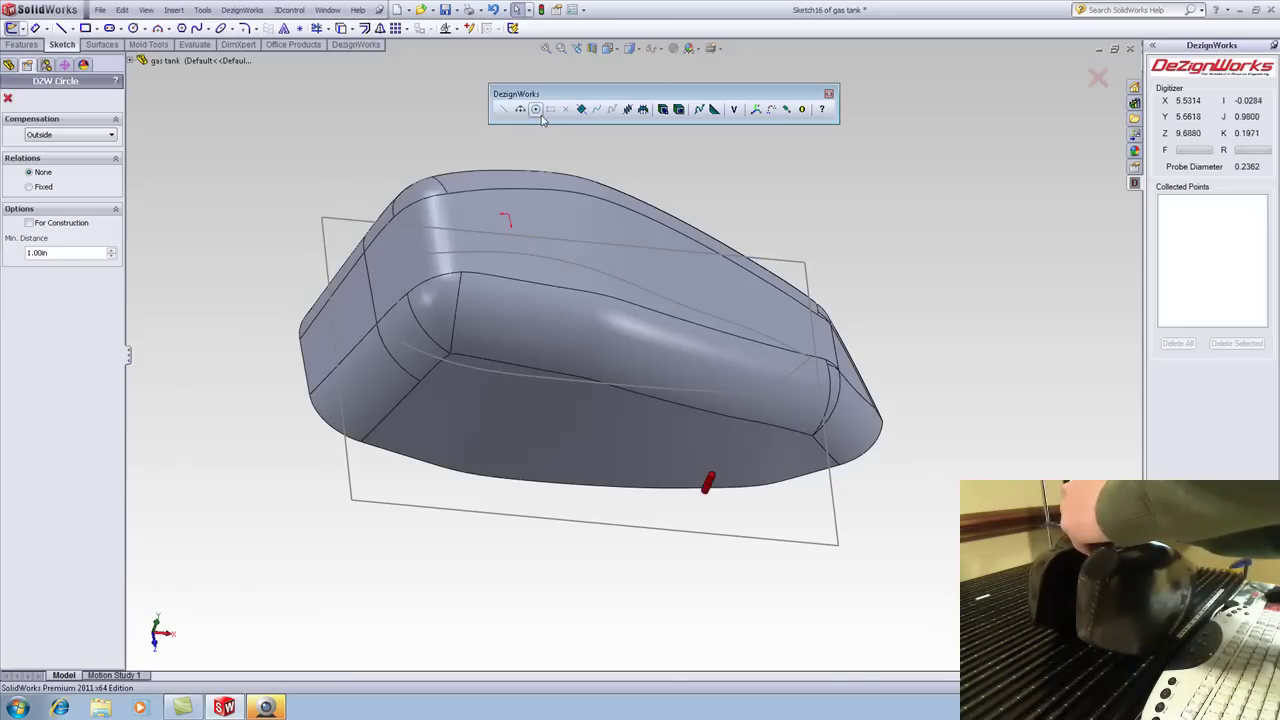
click(80, 134)
click(81, 157)
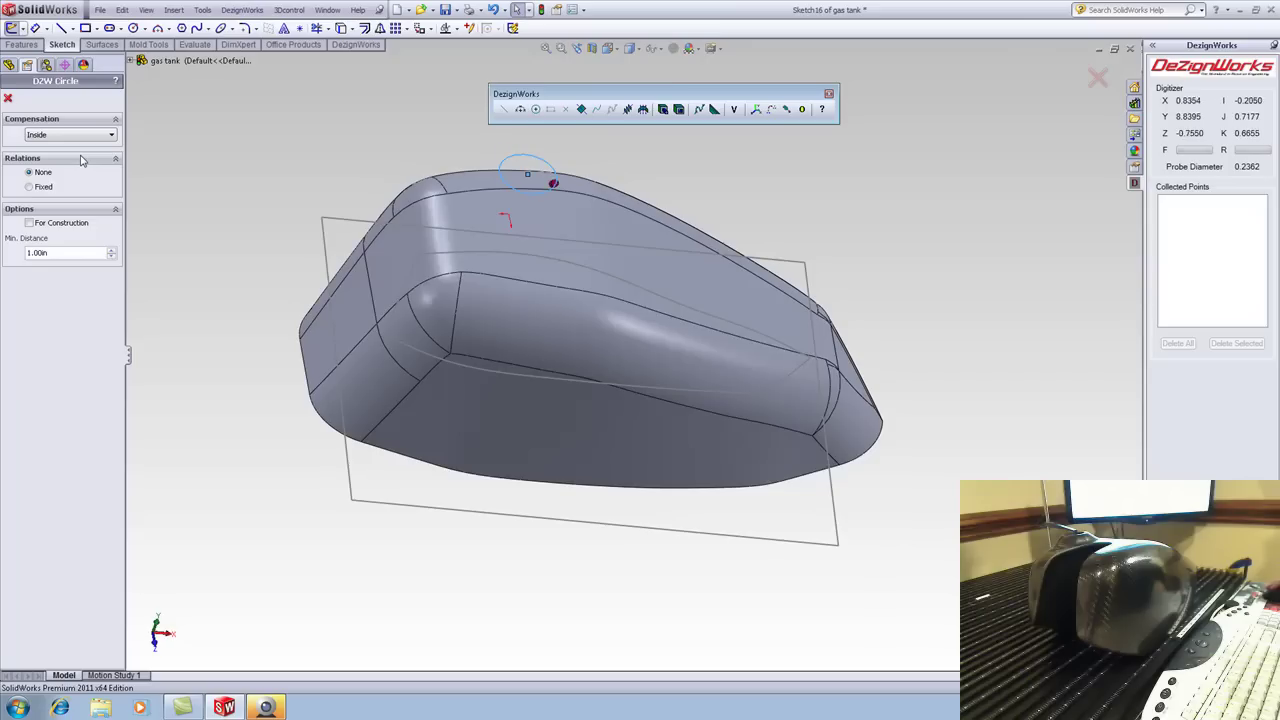
Extrude the probed circle into the filler neck boss, flipped into the tank, Up To Next
click(9, 100)
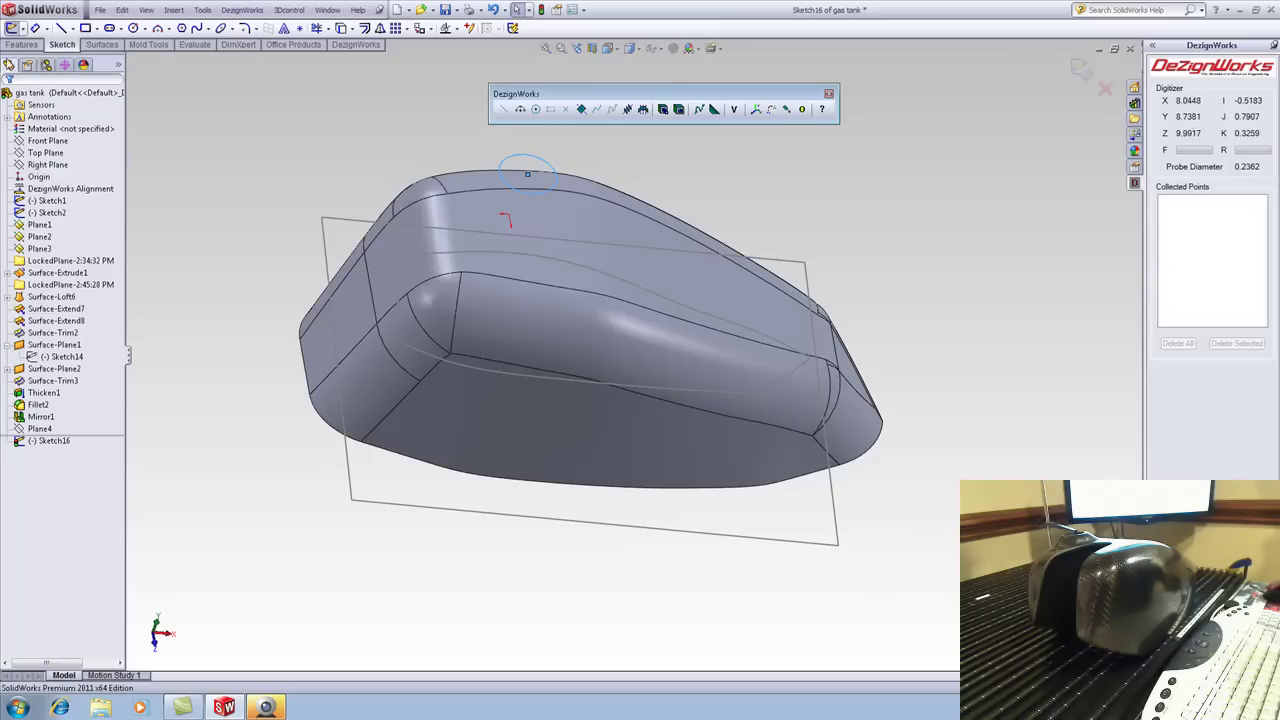
click(12, 45)
click(10, 28)
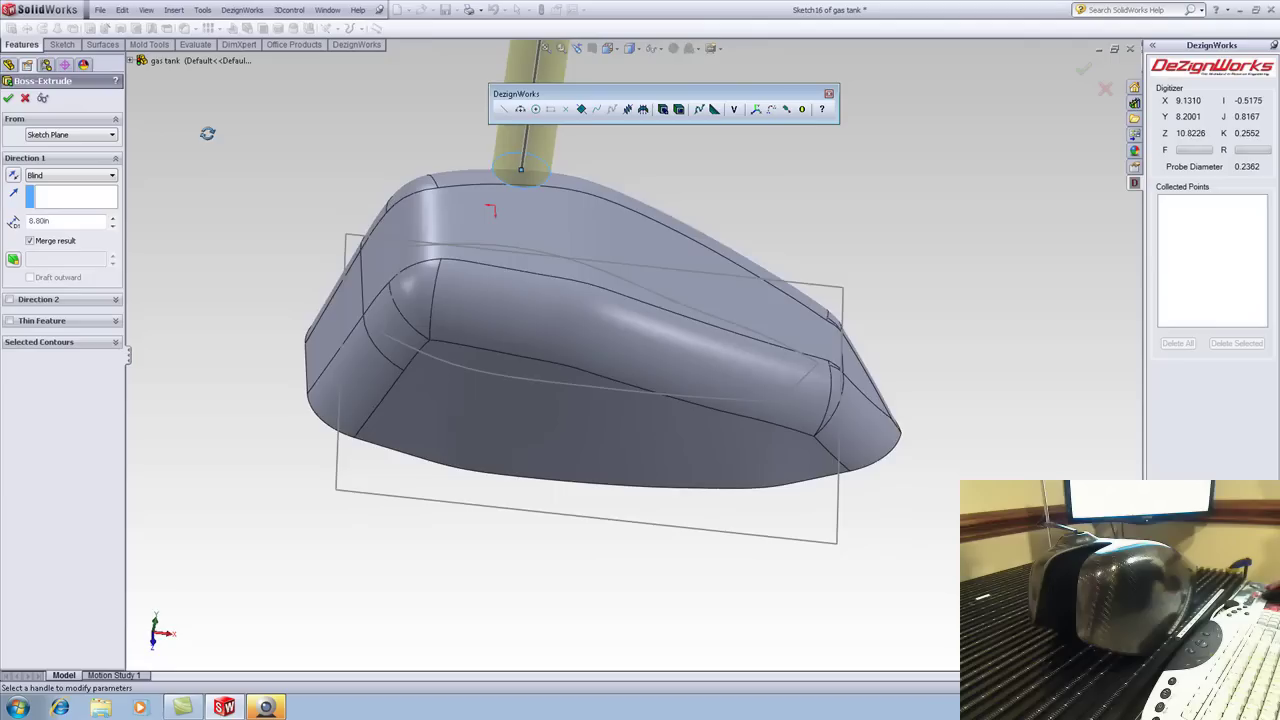
click(85, 181)
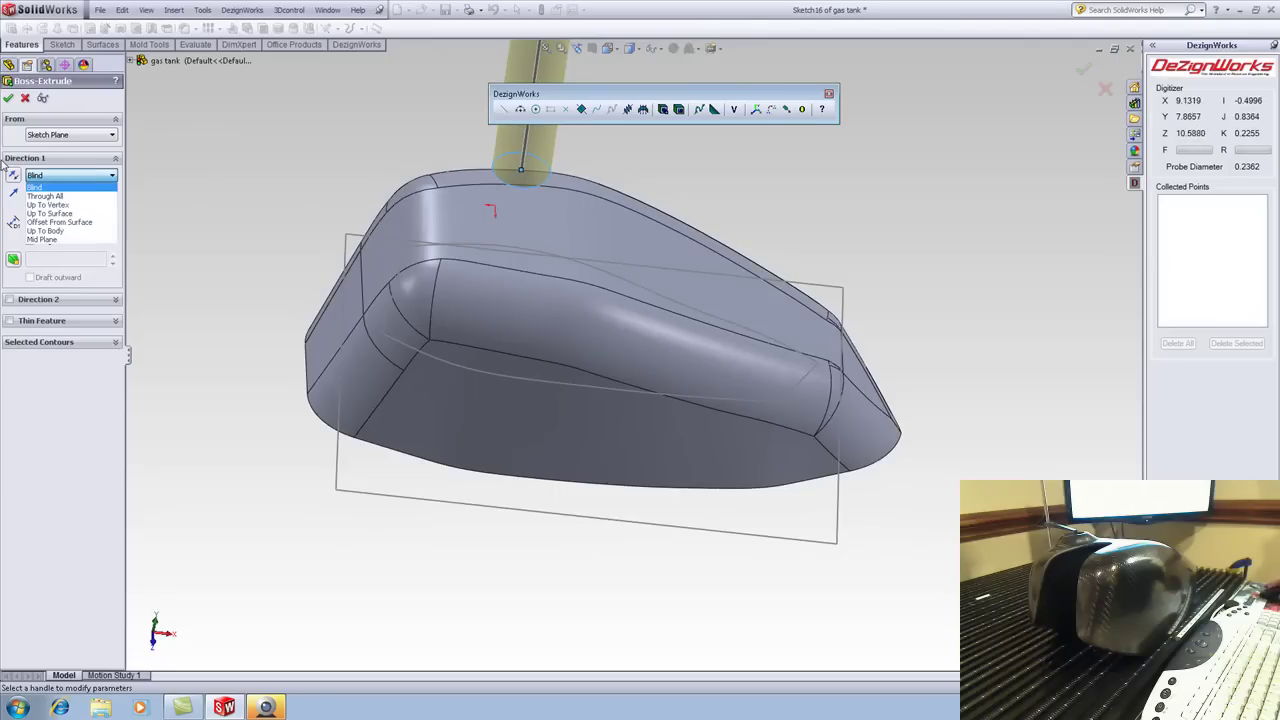
click(12, 177)
click(85, 175)
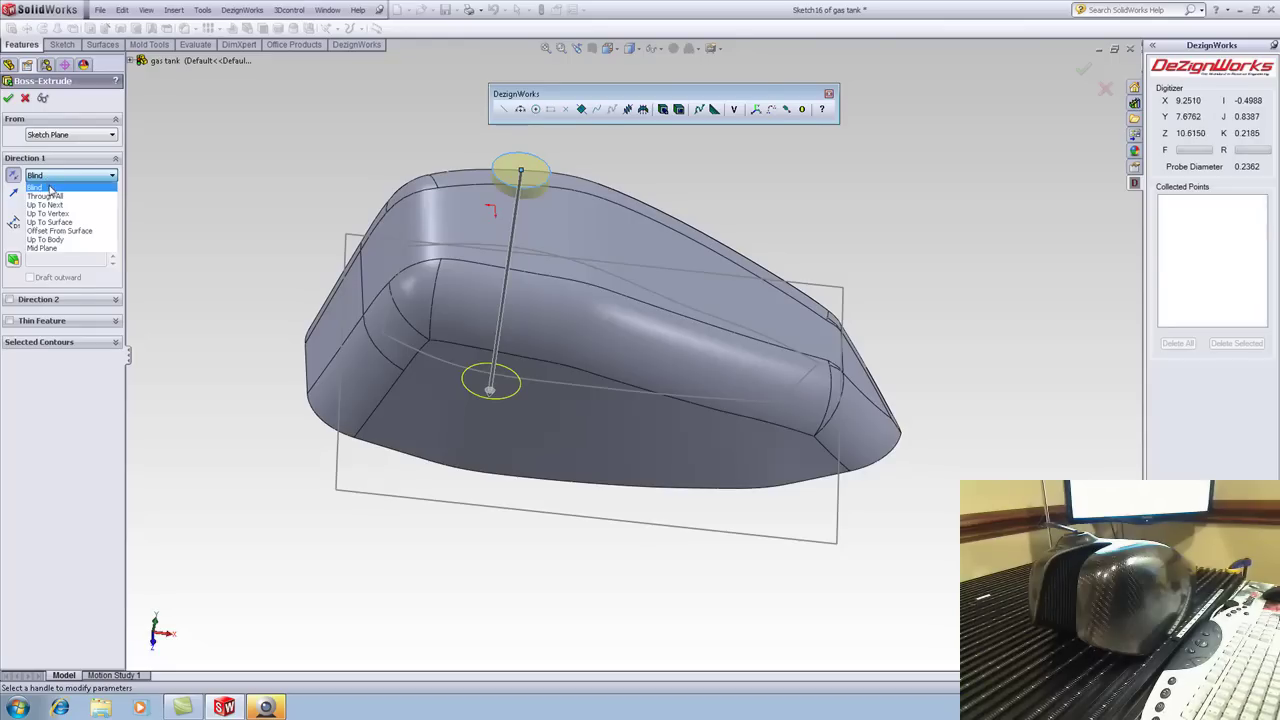
click(50, 204)
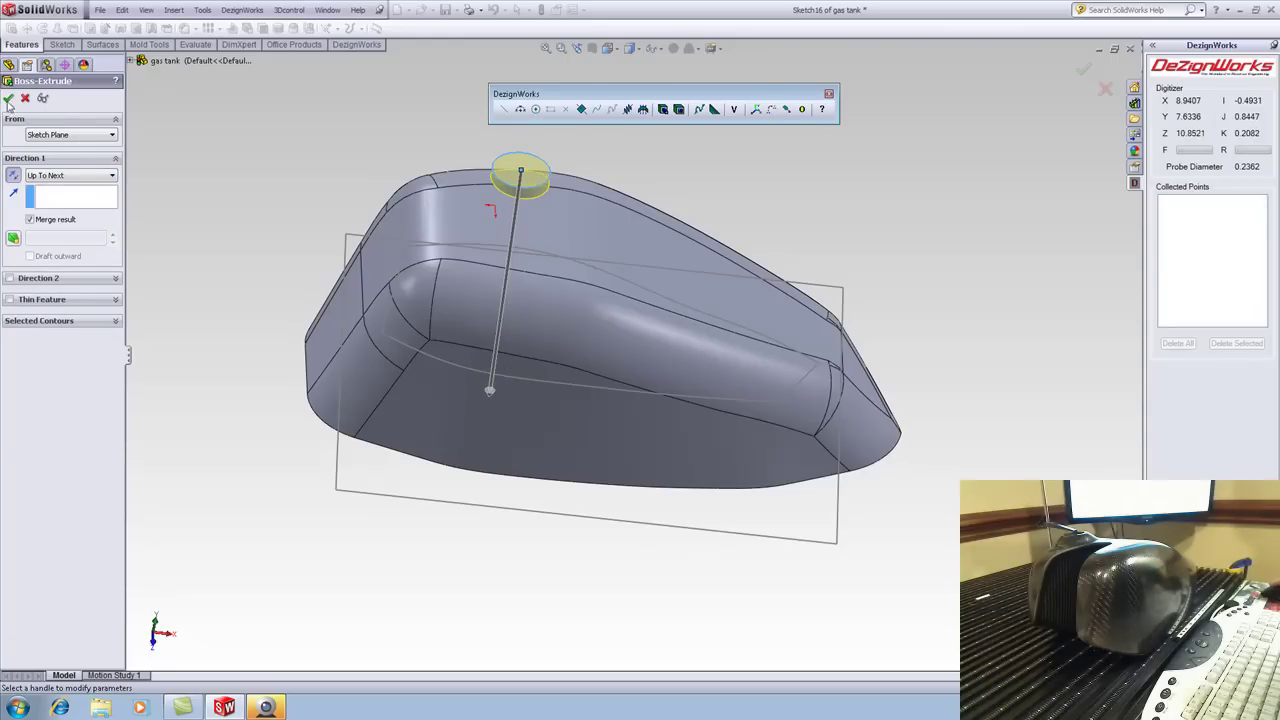
click(9, 99)
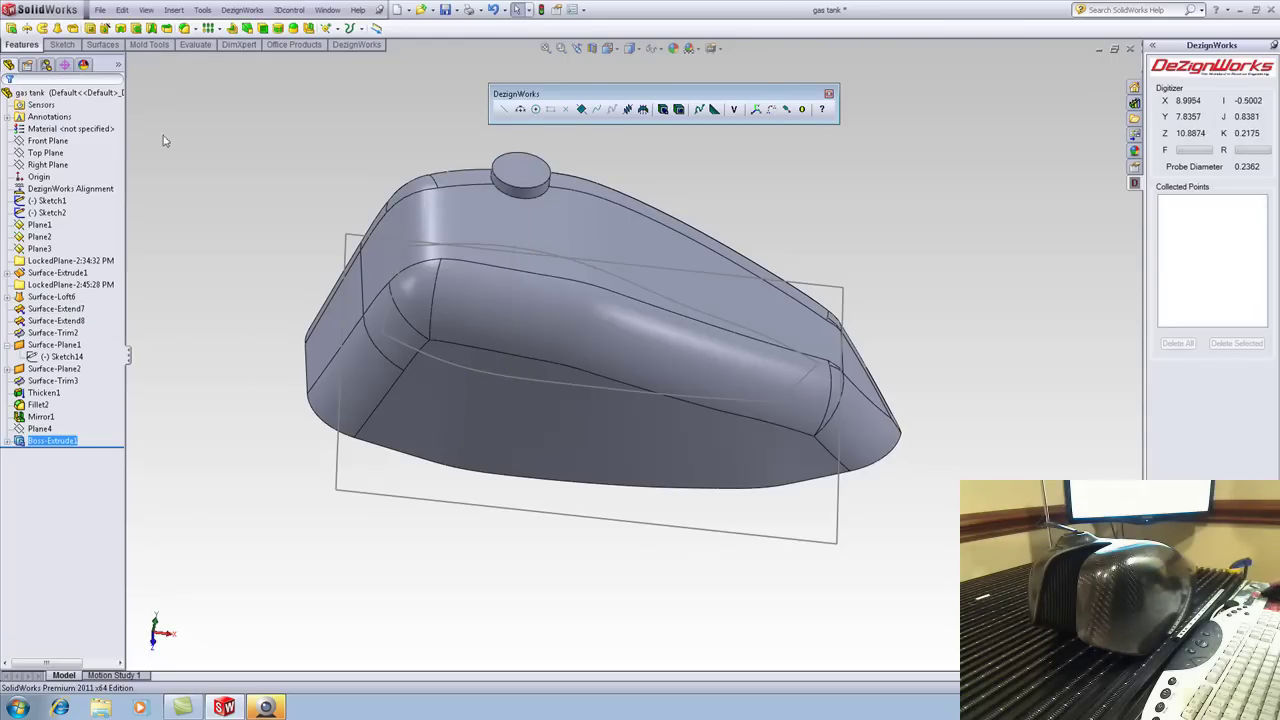
Fillet the boss base edge at 0.25 in, then pick the filler cap's top edge for another fillet
click(184, 28)
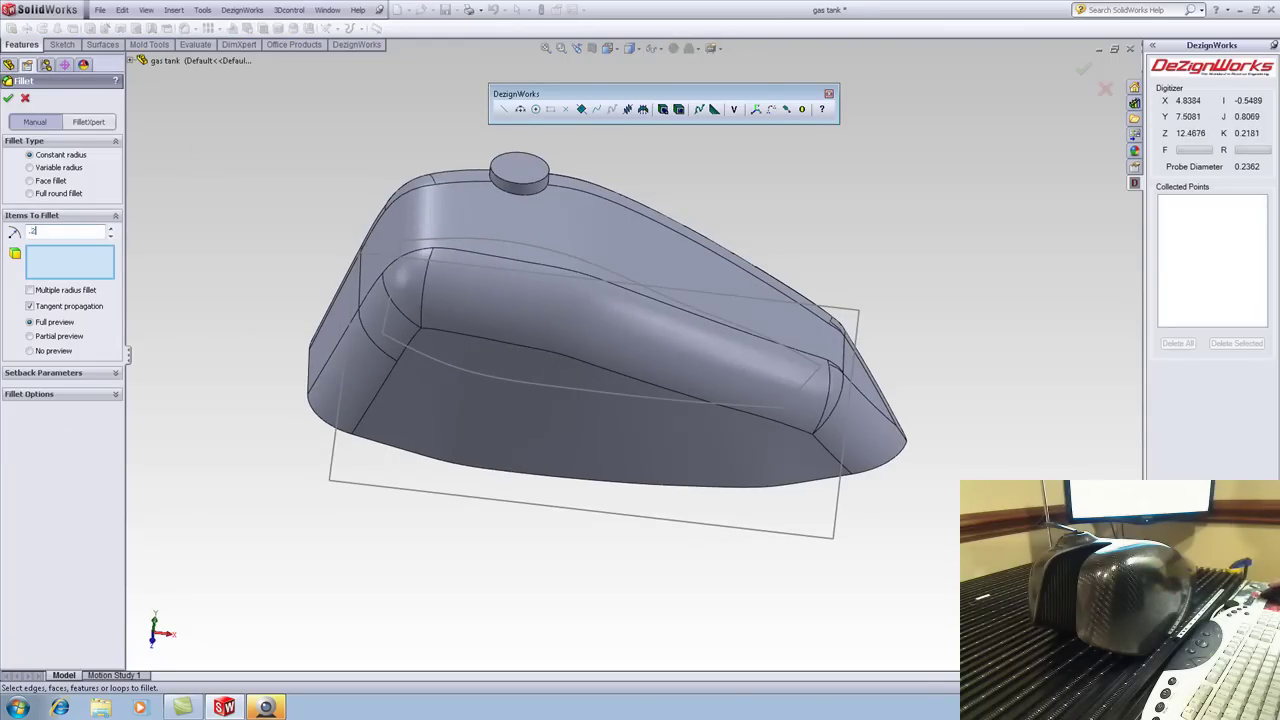
click(514, 194)
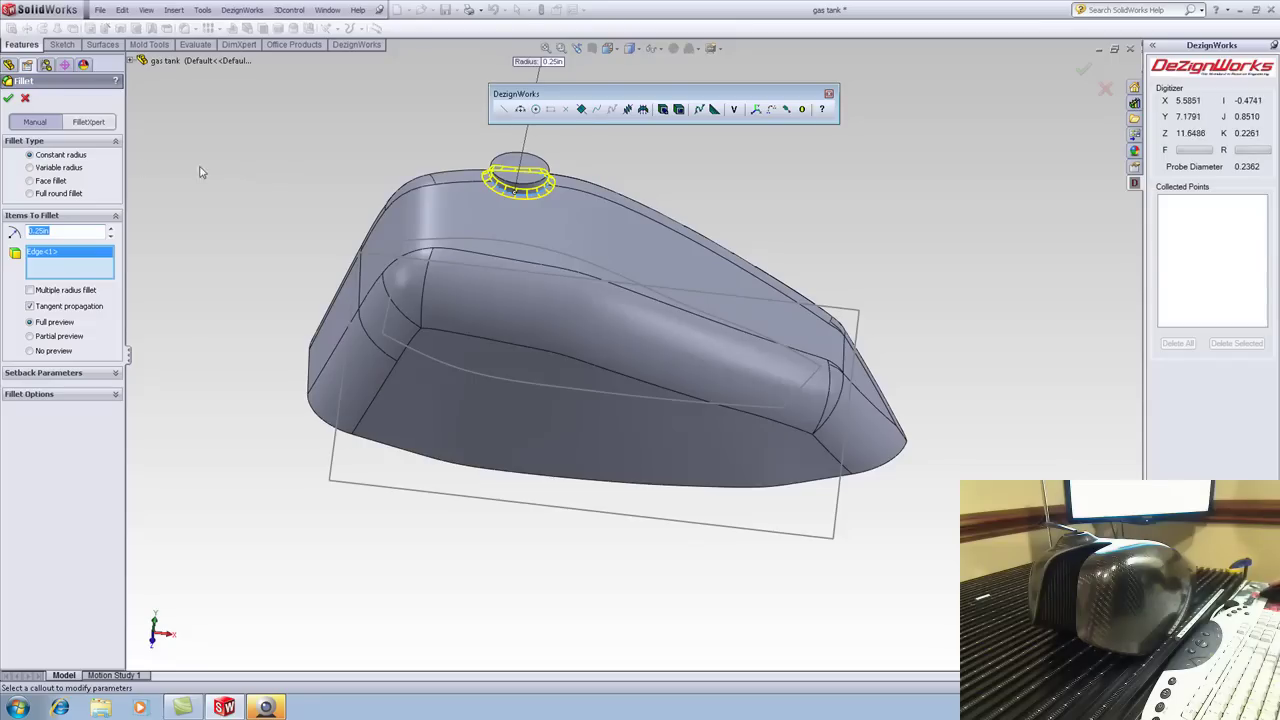
click(9, 99)
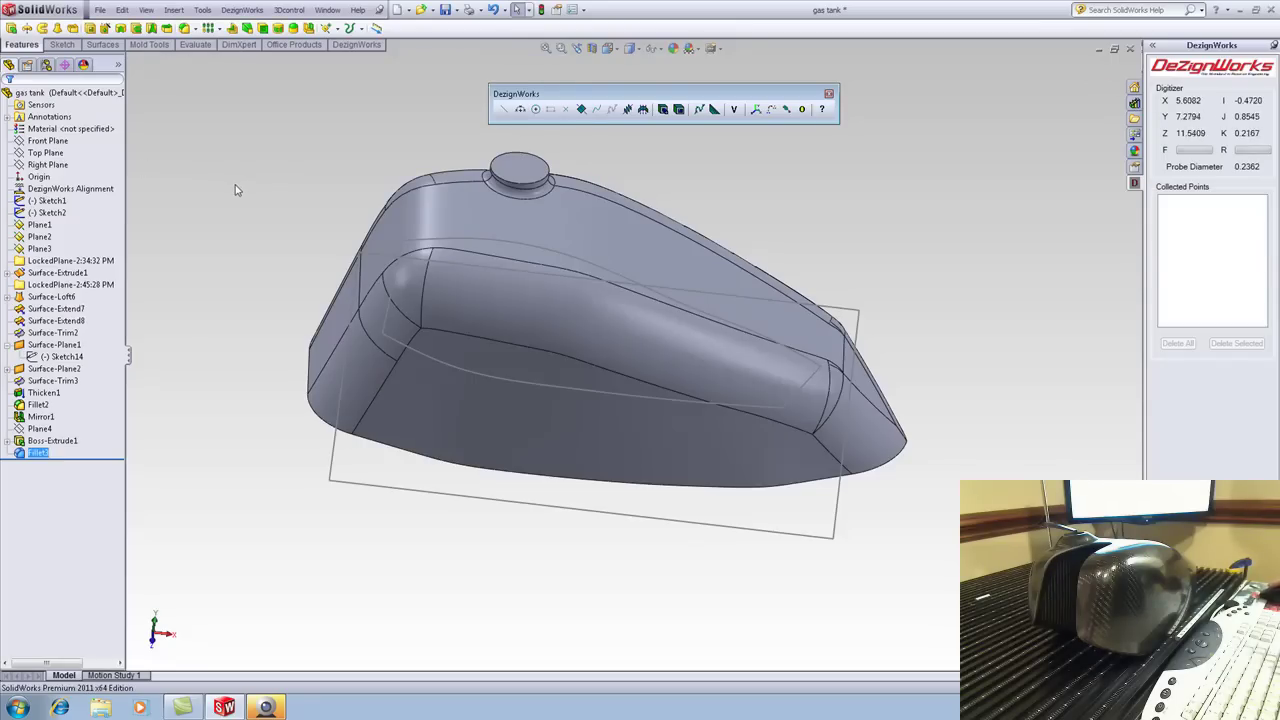
click(184, 28)
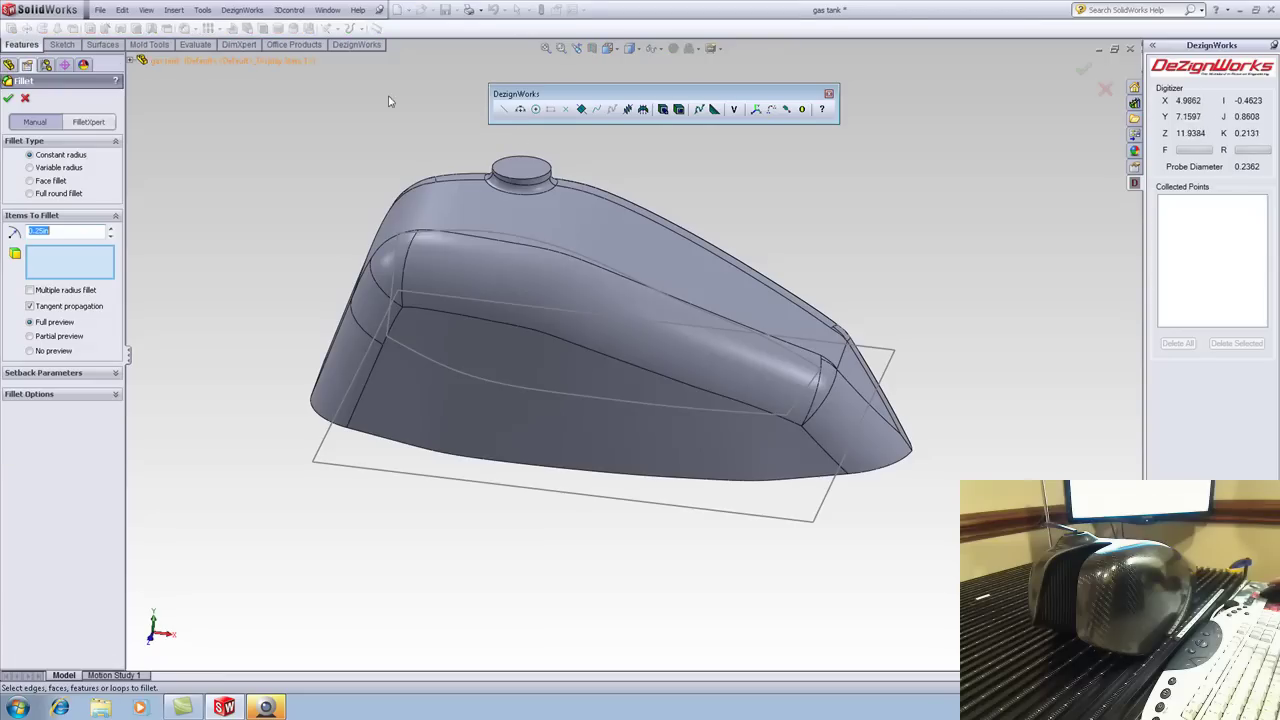
click(545, 182)
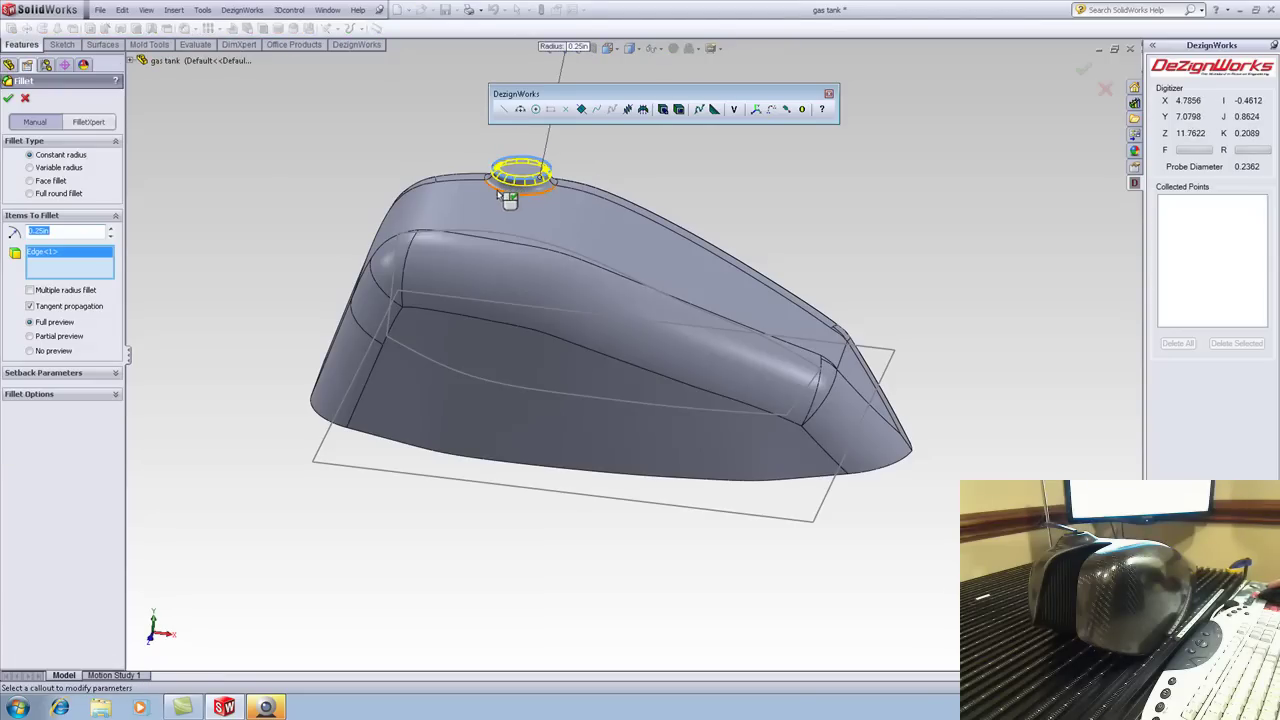
Finish the cap-edge fillet and probe a circle on the cap face with Outside compensation
click(8, 98)
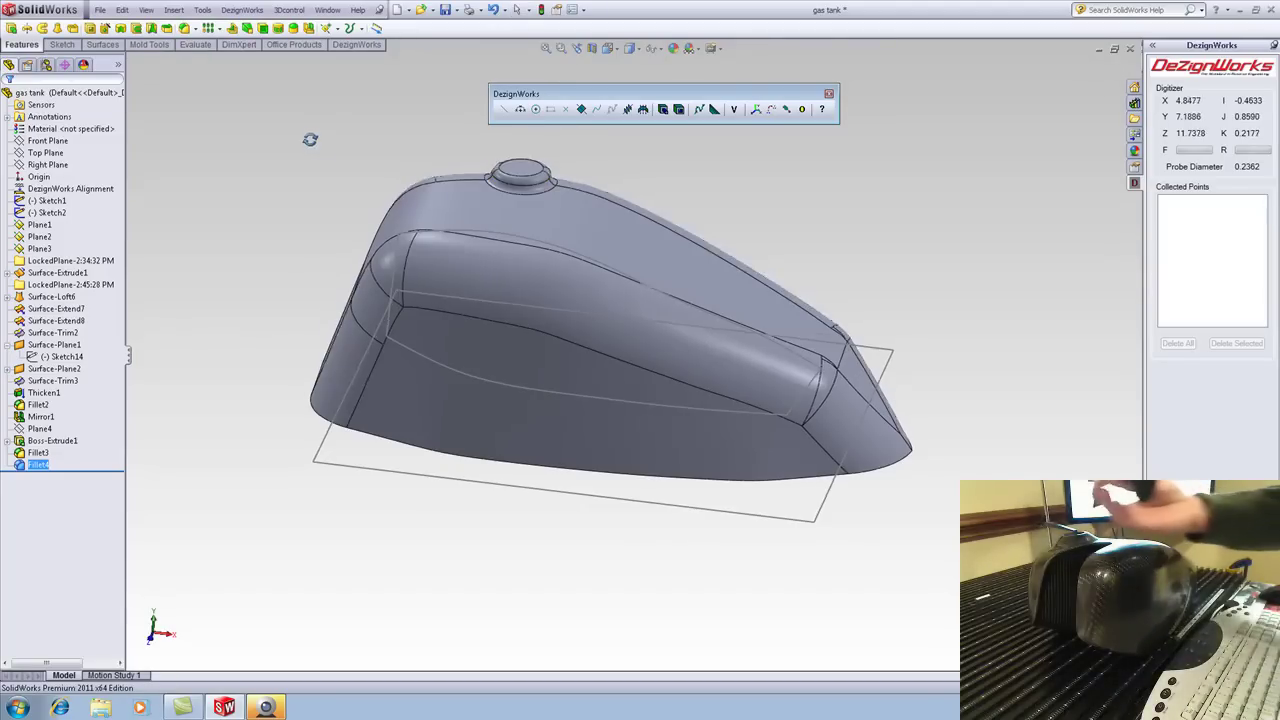
middle_drag(309, 134, 323, 174)
right_click(523, 169)
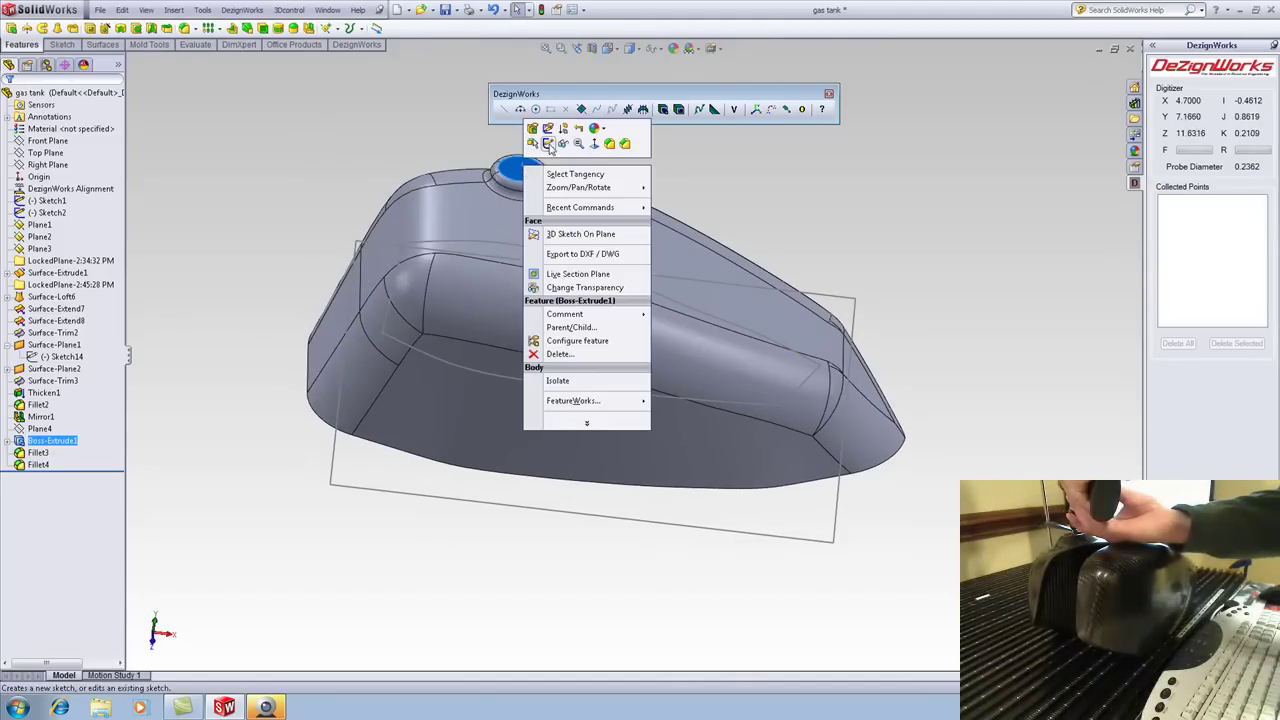
click(527, 111)
click(535, 109)
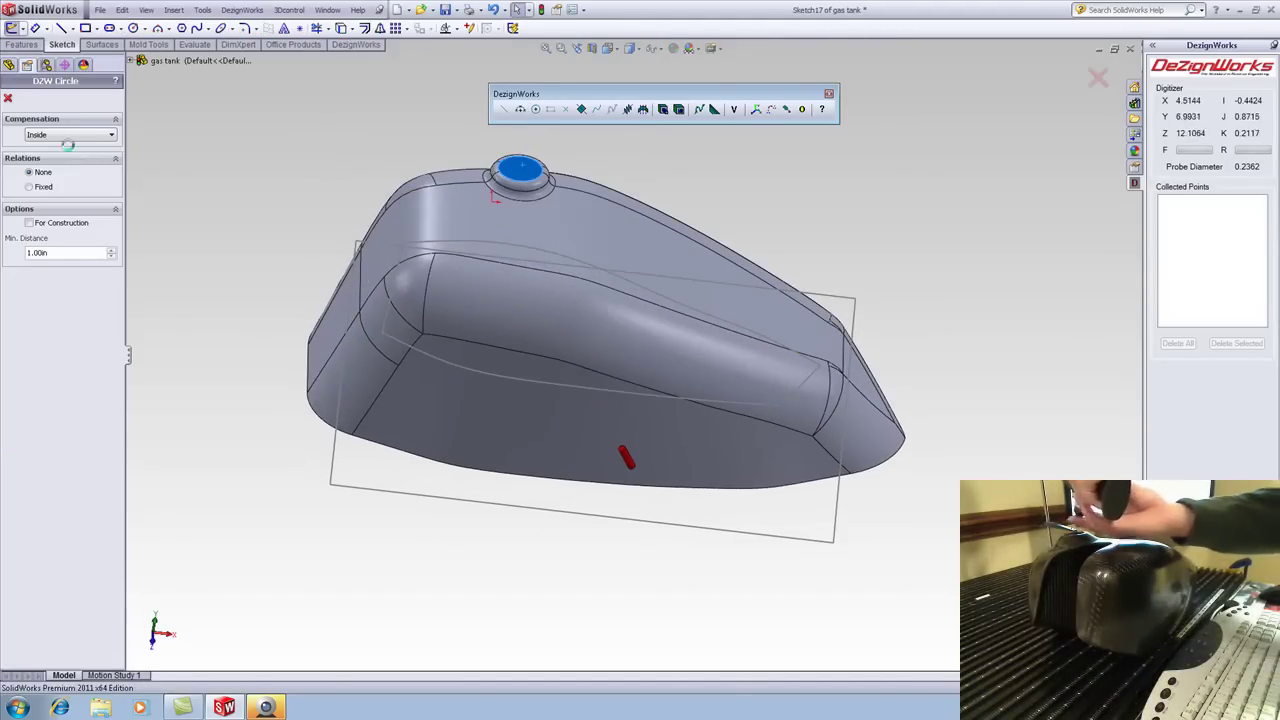
click(70, 134)
click(72, 164)
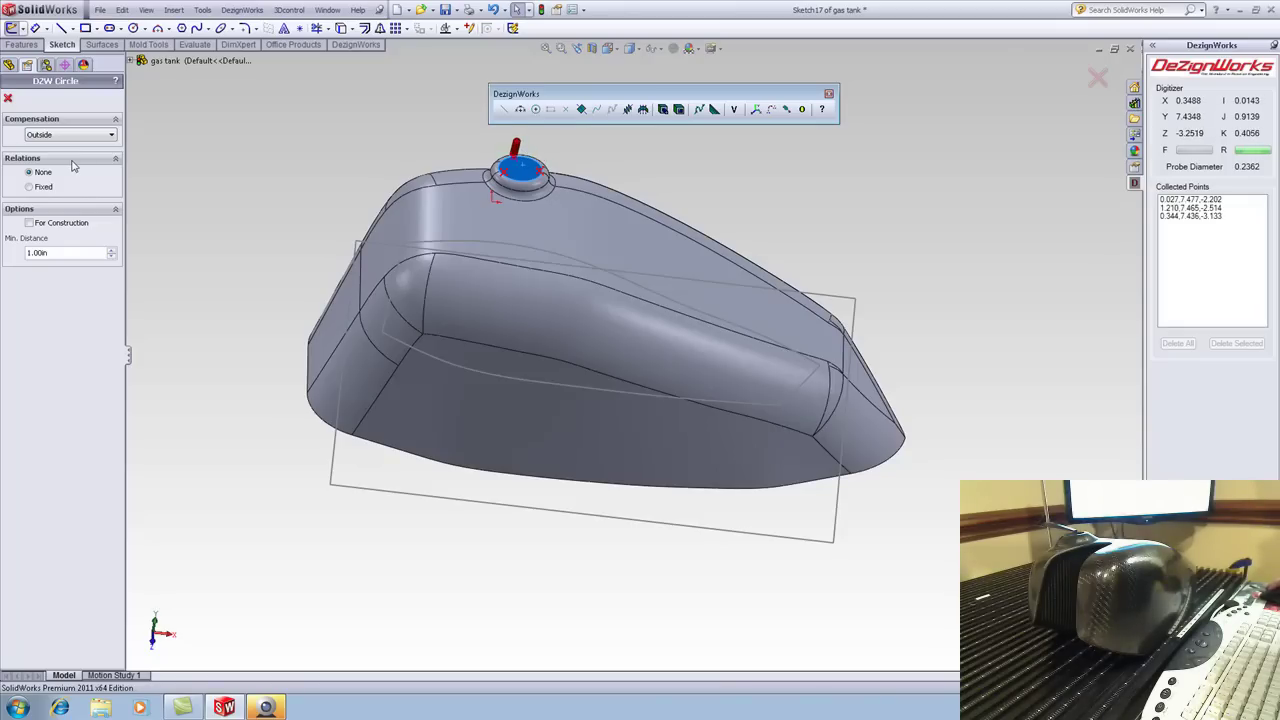
click(8, 97)
Cut the circle Blind 1.00 in deep into the filler neck and save the part
click(14, 44)
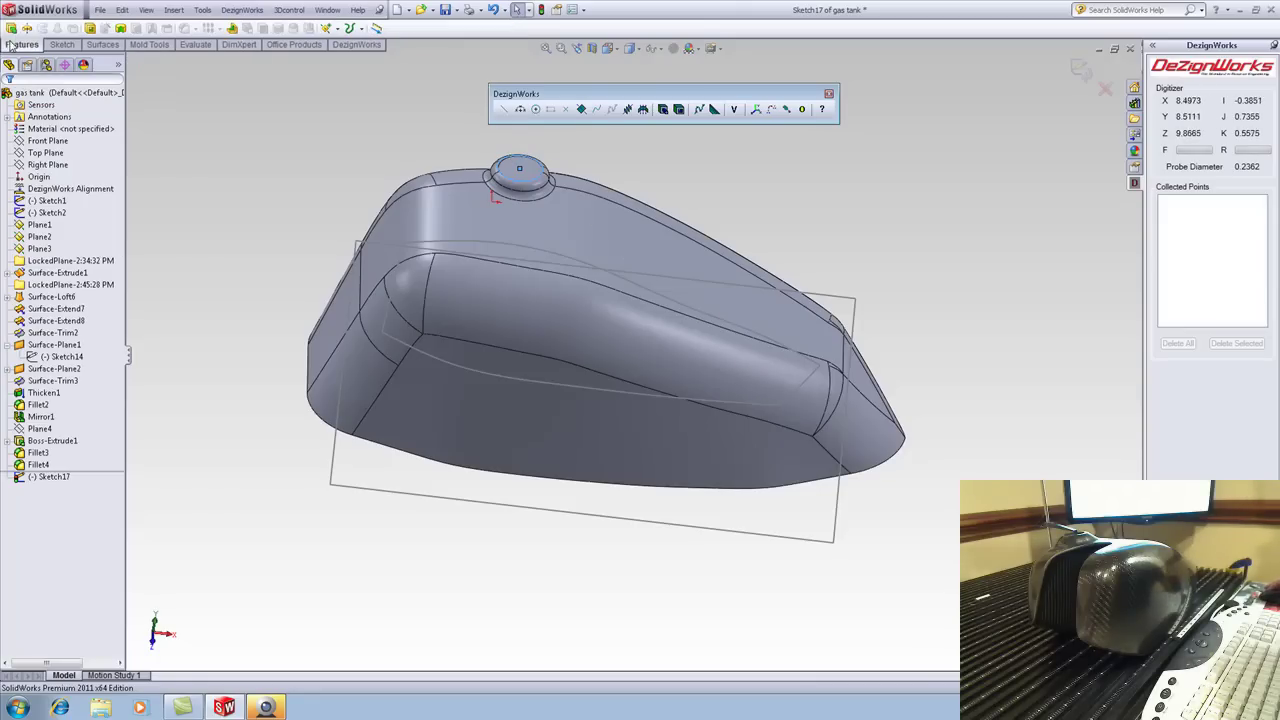
click(90, 28)
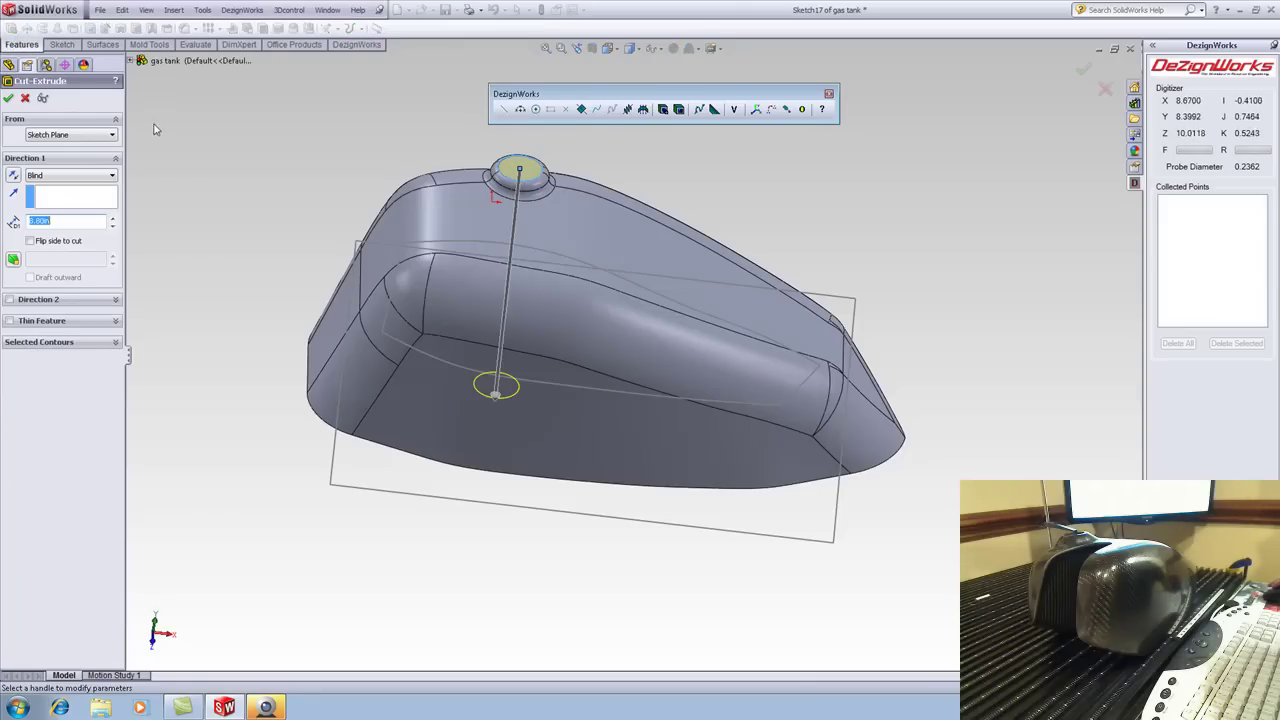
click(68, 176)
click(62, 182)
double_click(68, 221)
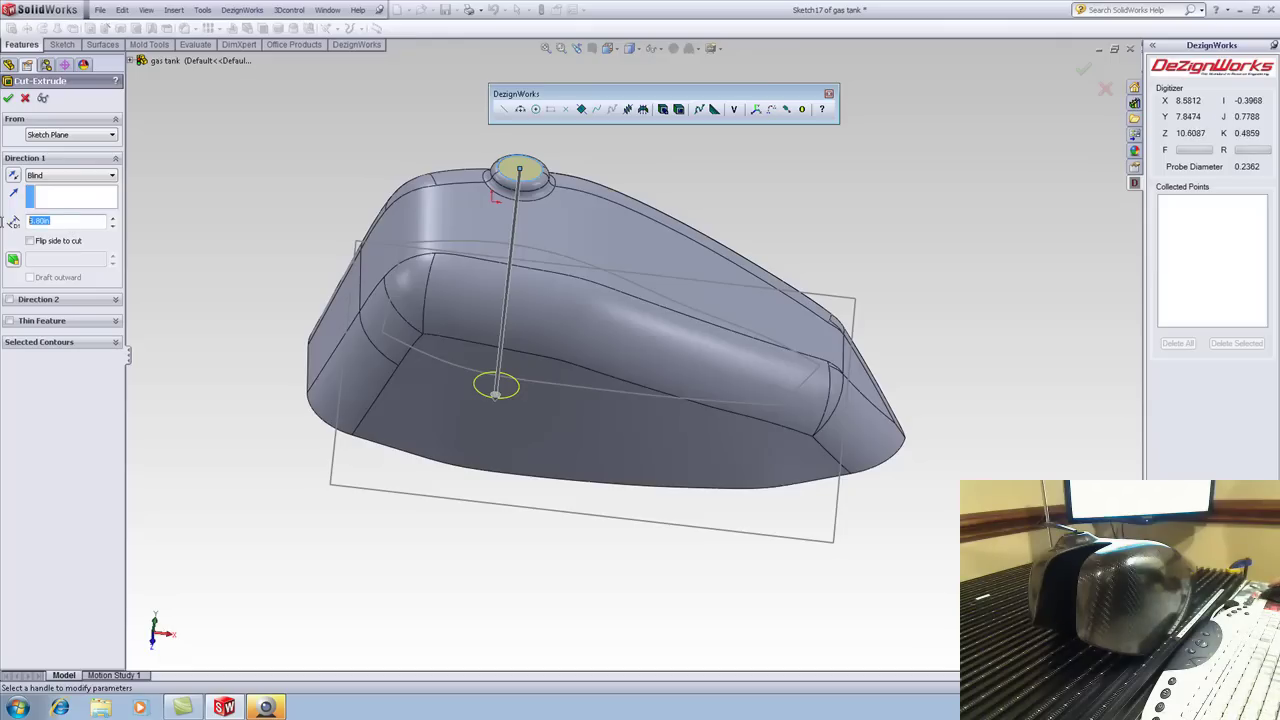
text(1)
key(Return)
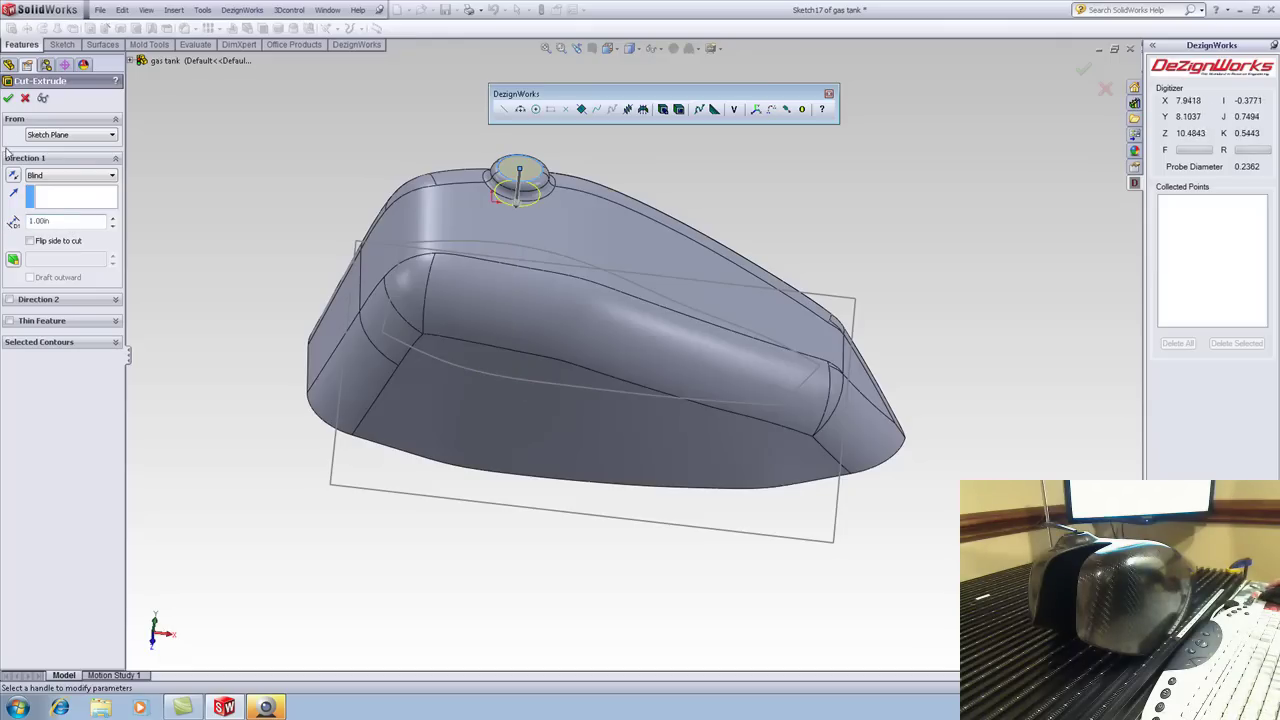
click(9, 98)
middle_drag(223, 194, 220, 240)
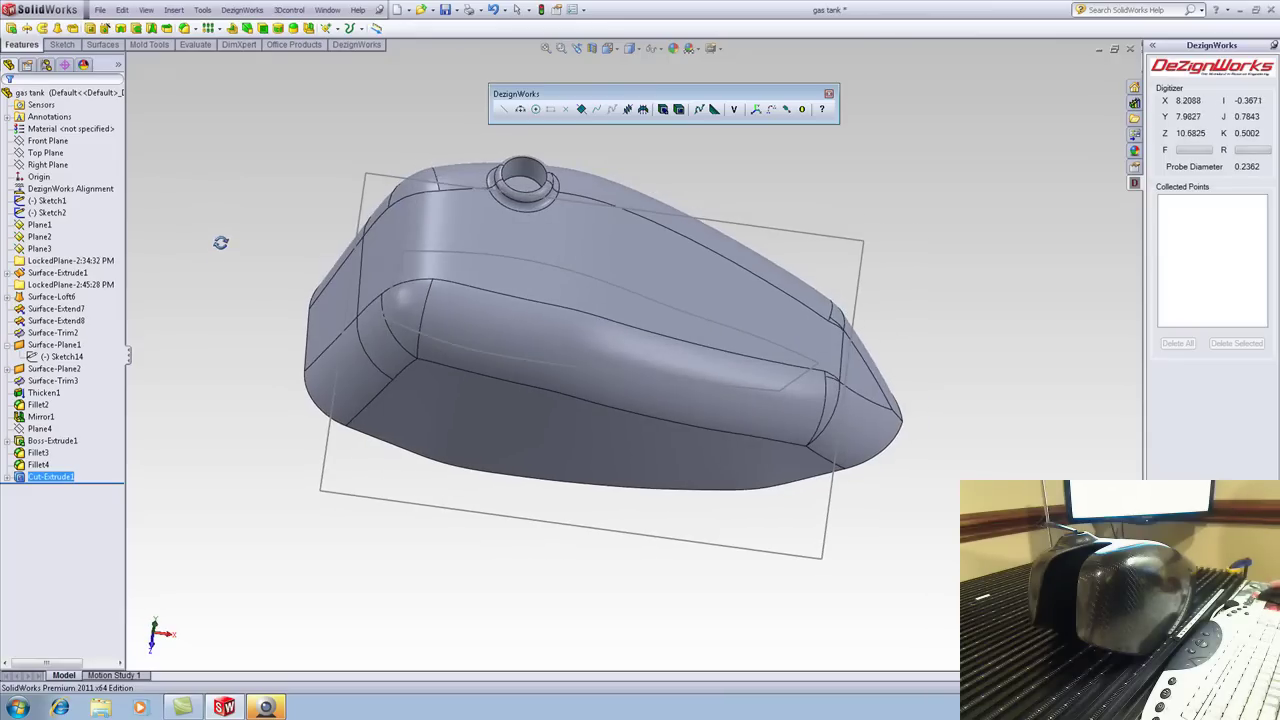
click(445, 9)
Start a Front Plane sketch and digitize a probed spline along the tank's underside
middle_drag(330, 120, 286, 171)
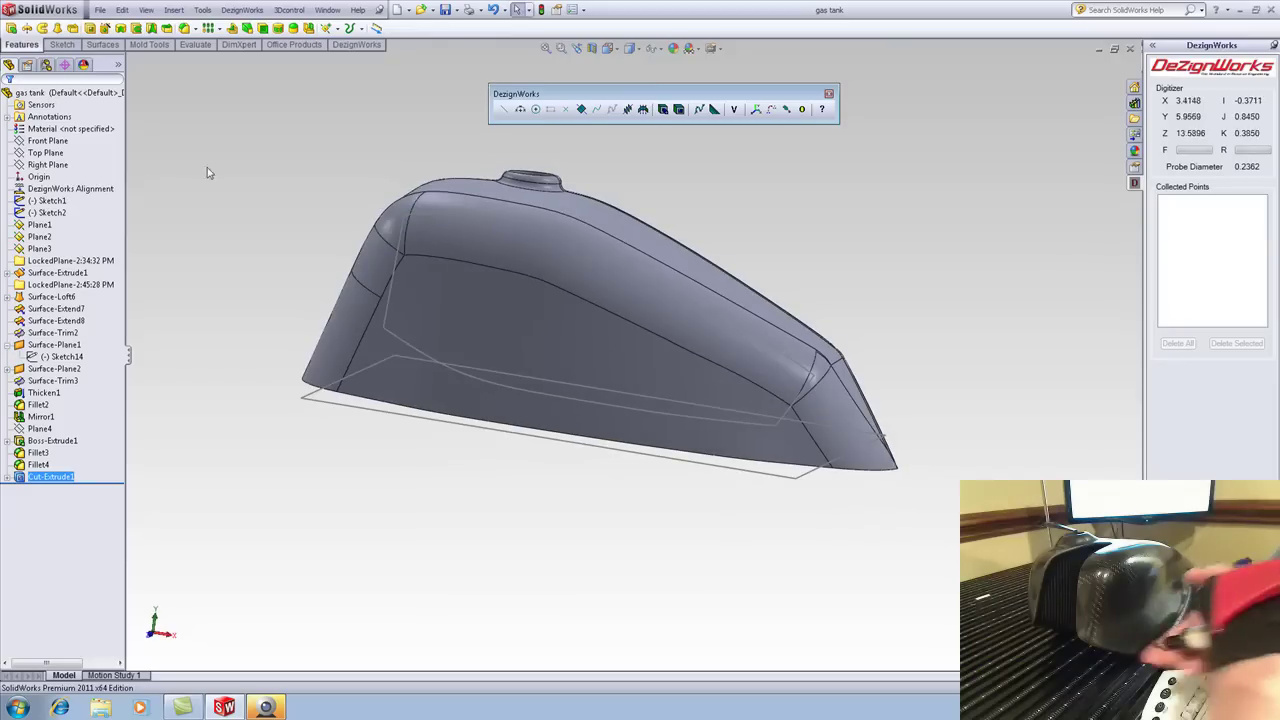
click(40, 225)
right_click(45, 140)
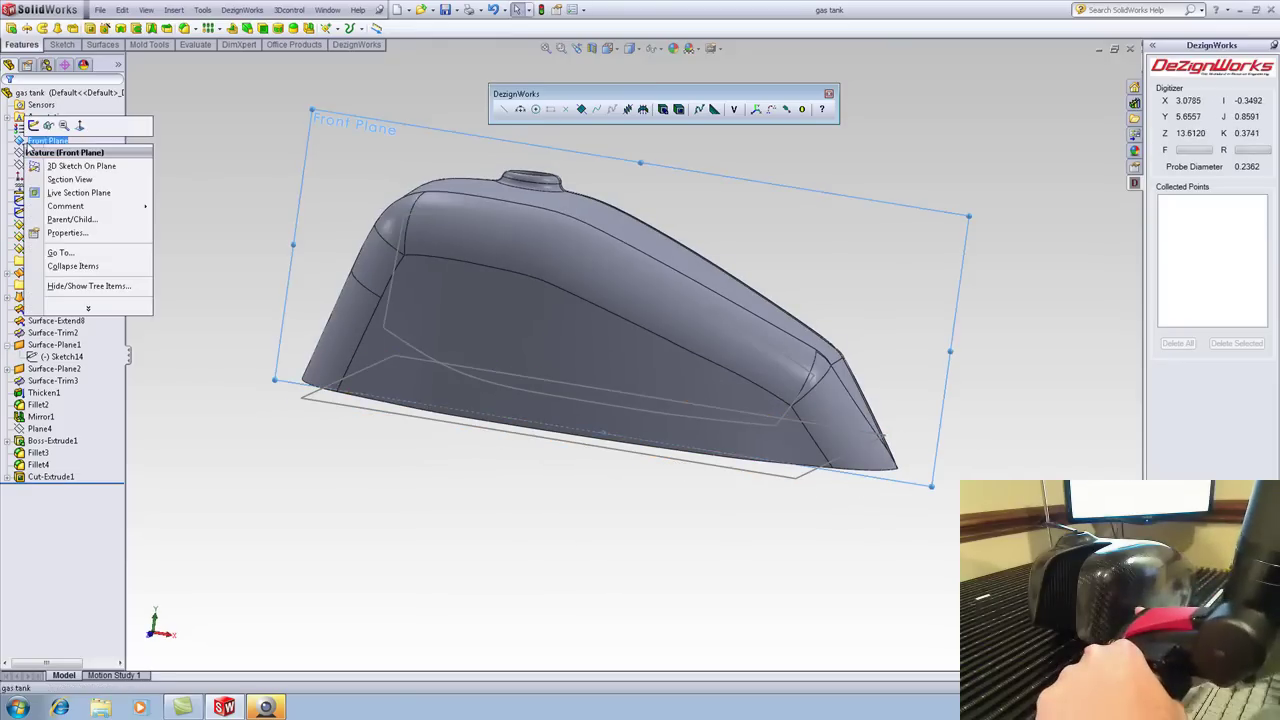
click(34, 126)
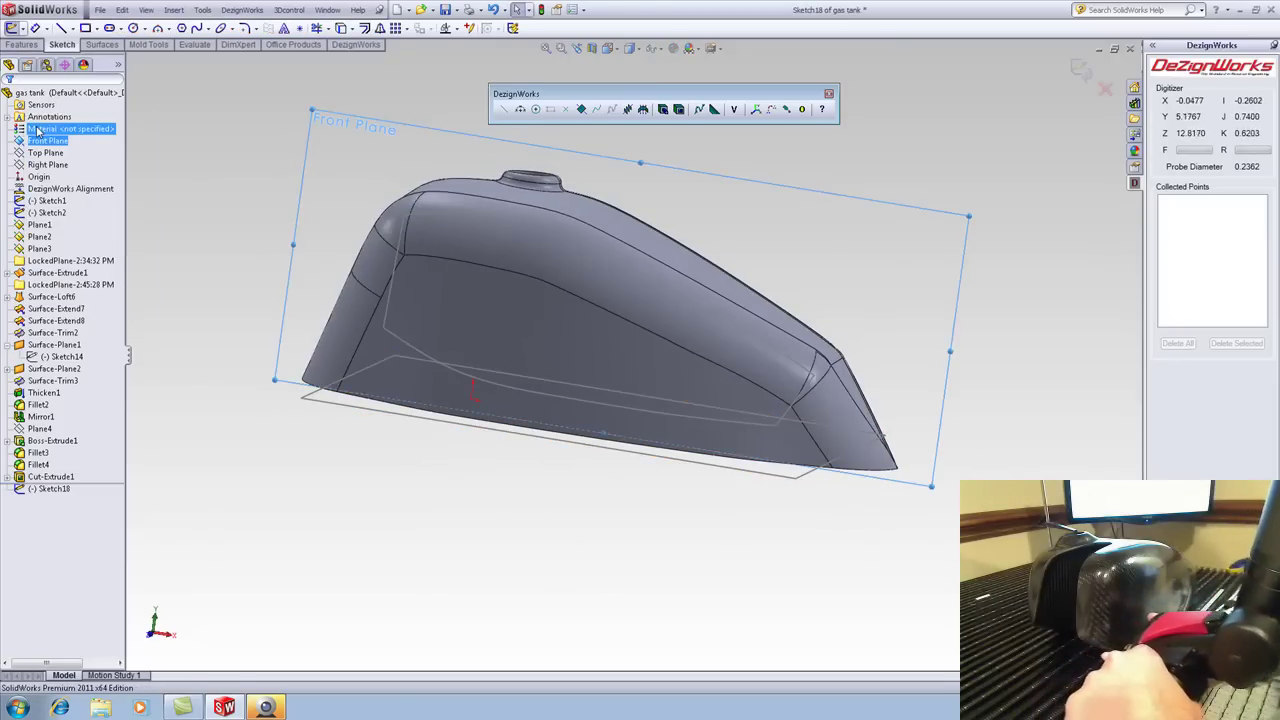
click(597, 109)
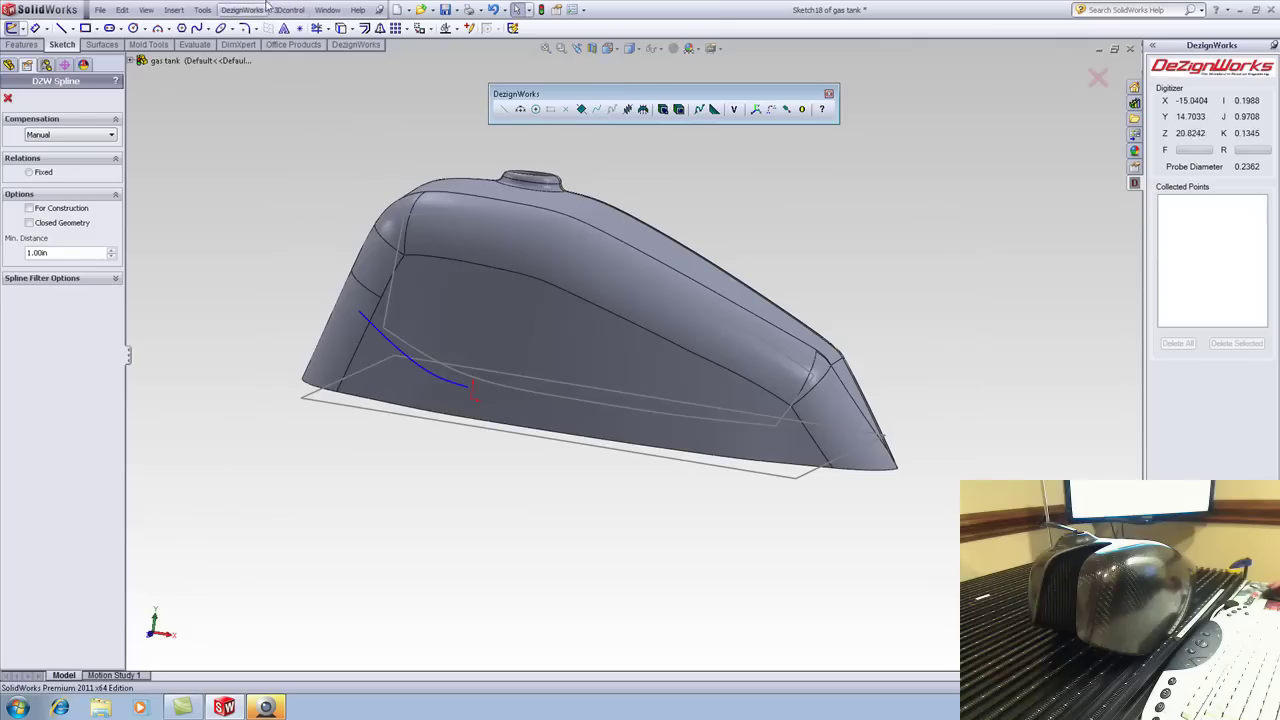
click(8, 100)
middle_drag(240, 206, 251, 177)
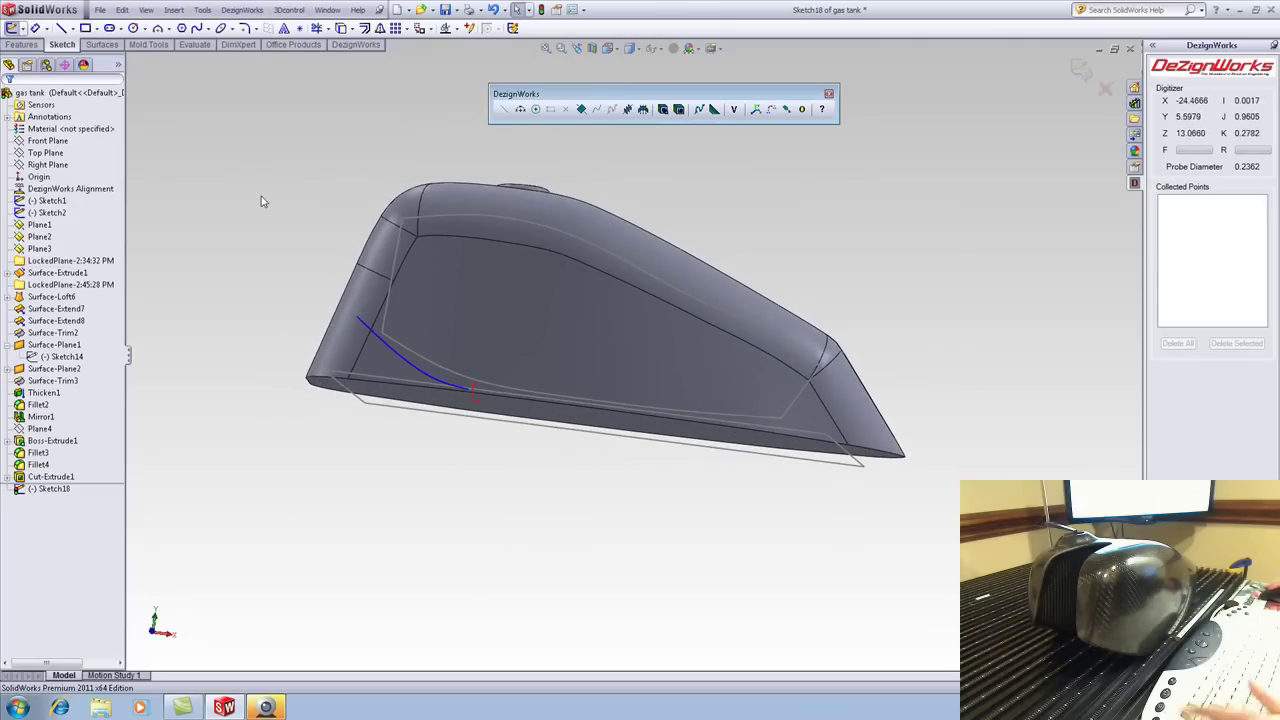
click(389, 355)
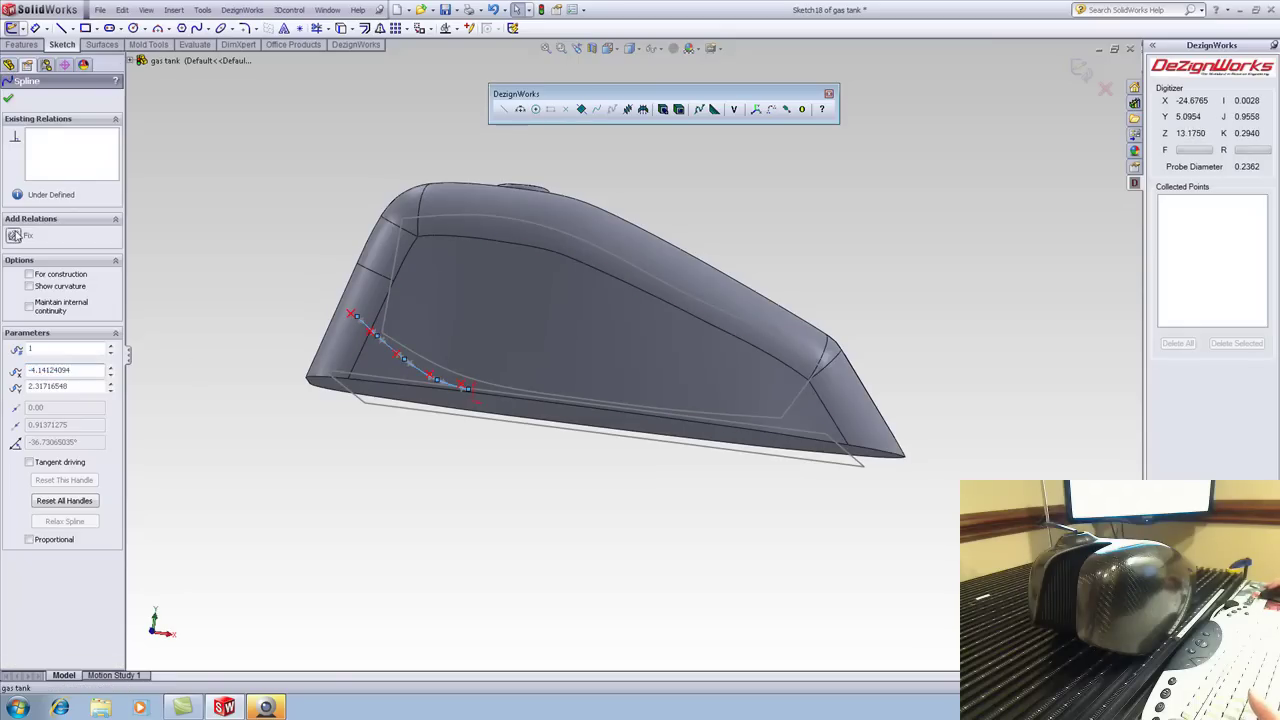
click(8, 97)
Draw straight lines off the spline's upper and lower ends
click(61, 28)
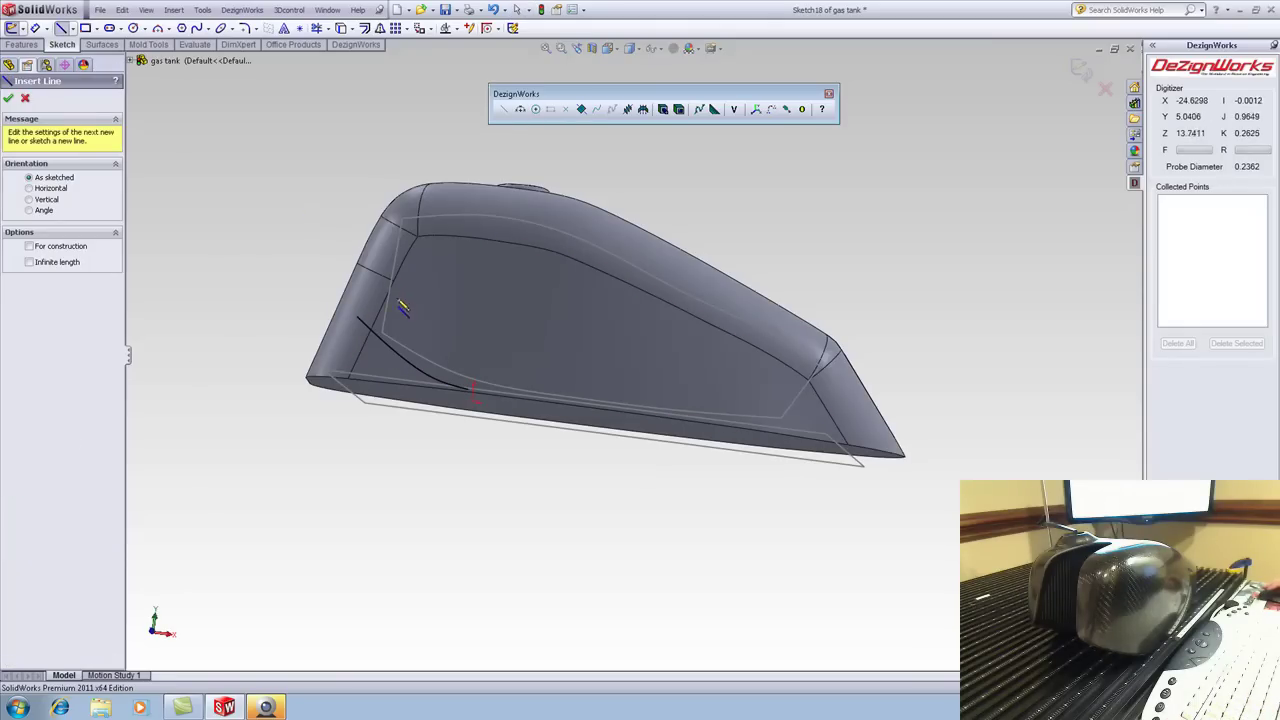
click(357, 318)
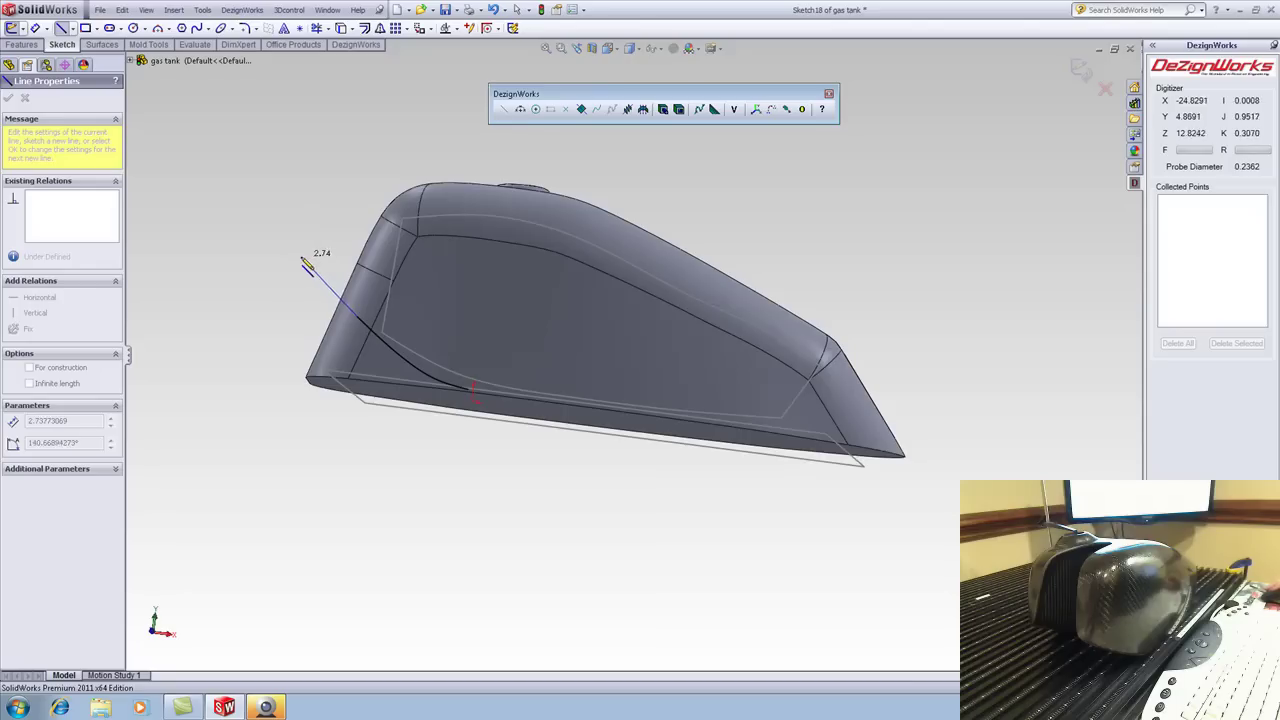
click(296, 260)
key(Escape)
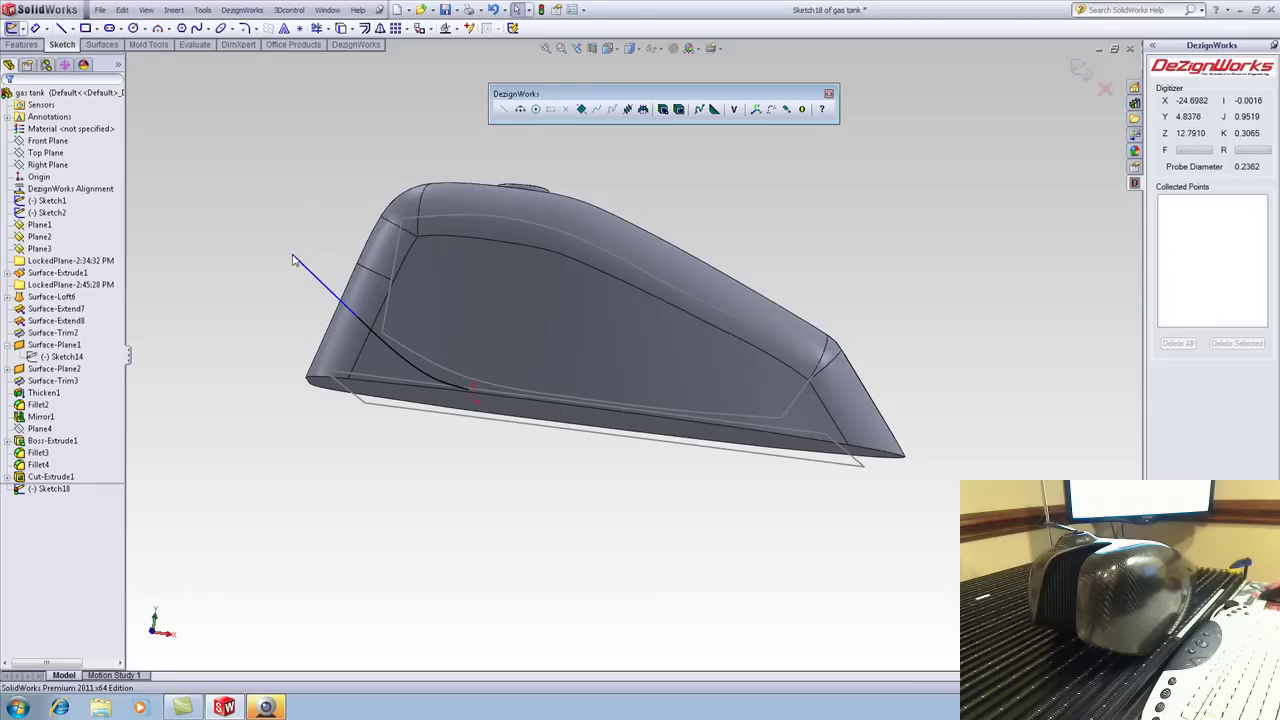
click(62, 29)
click(471, 389)
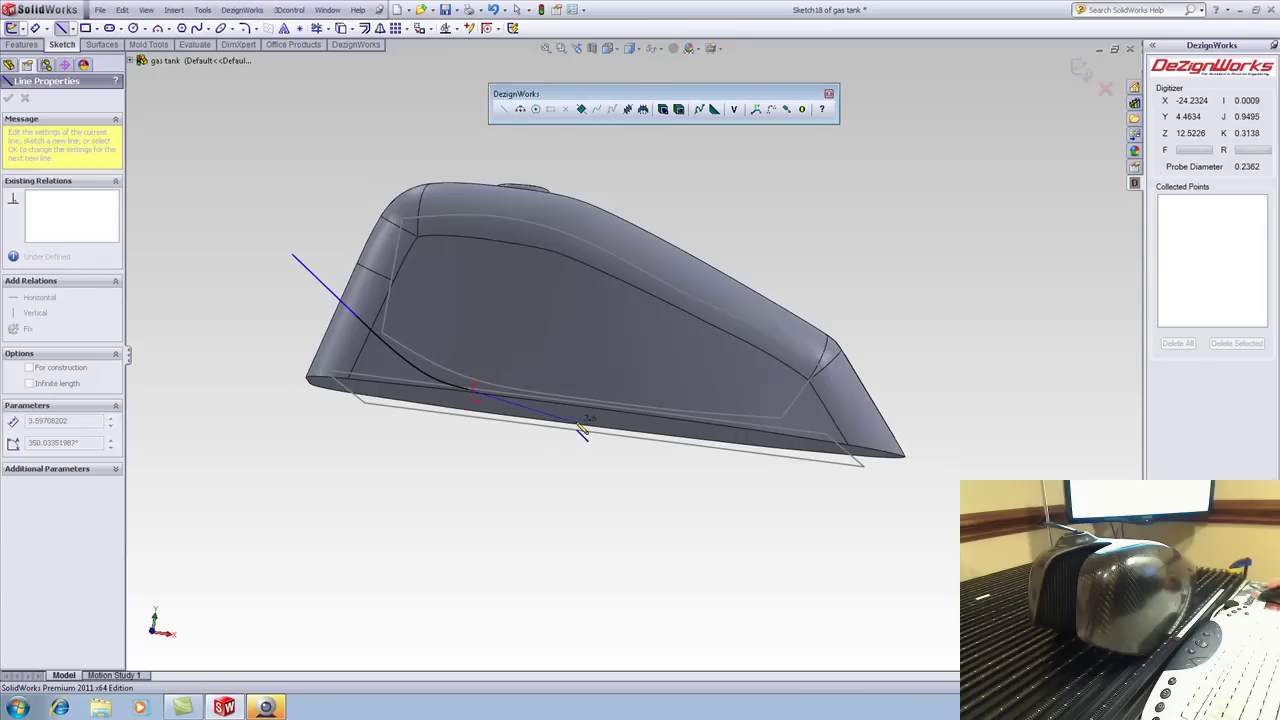
click(605, 427)
key(Escape)
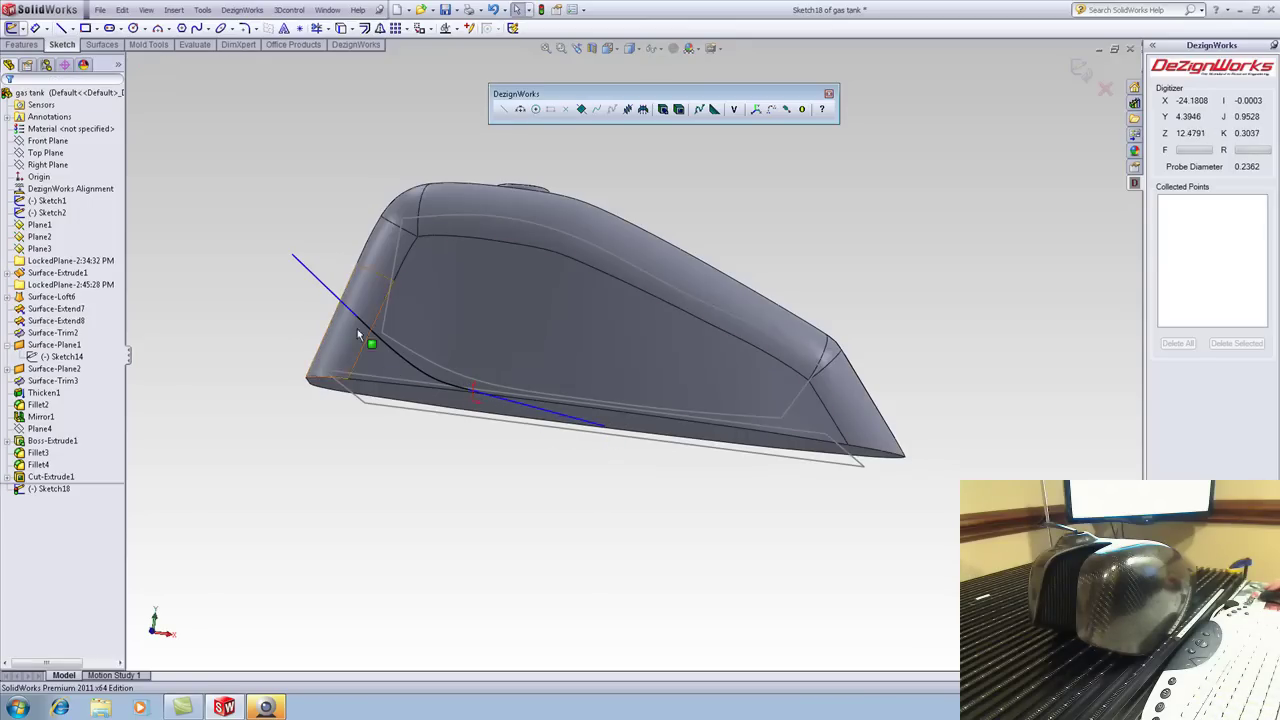
Add Tangent relations between each end line and the spline
click(371, 333)
click(345, 308)
ctrl+click(352, 330)
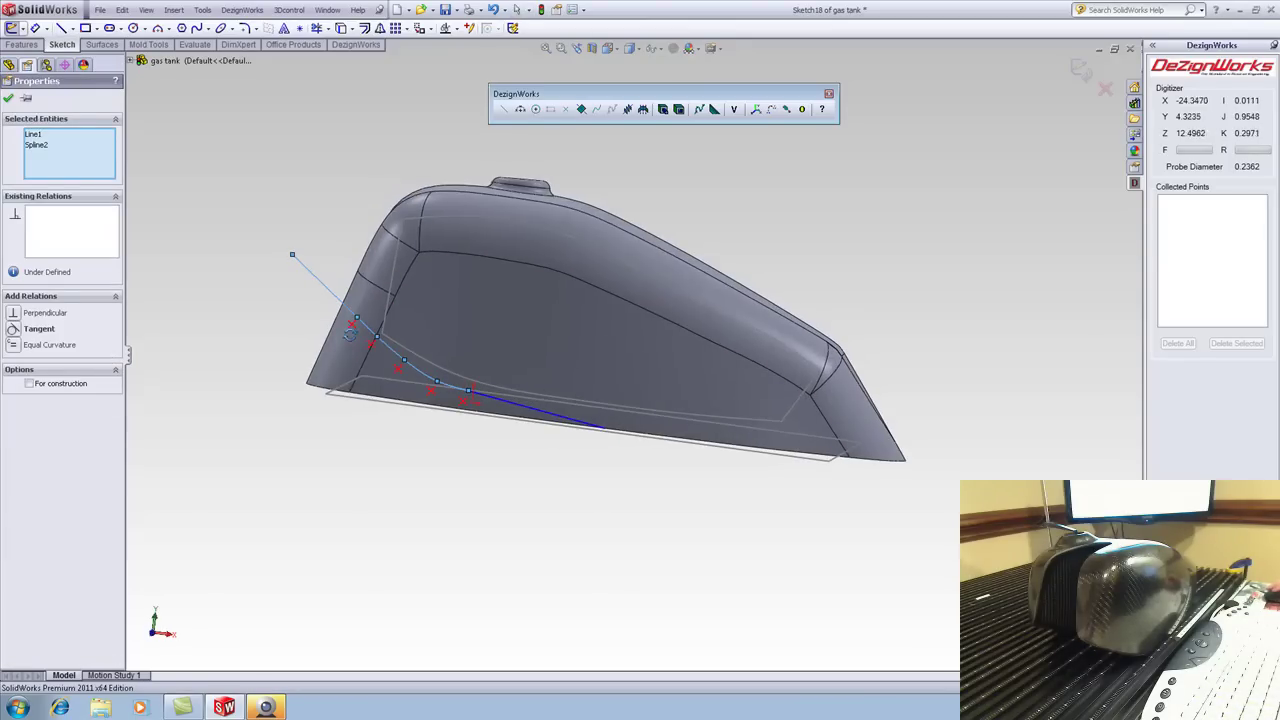
key(Escape)
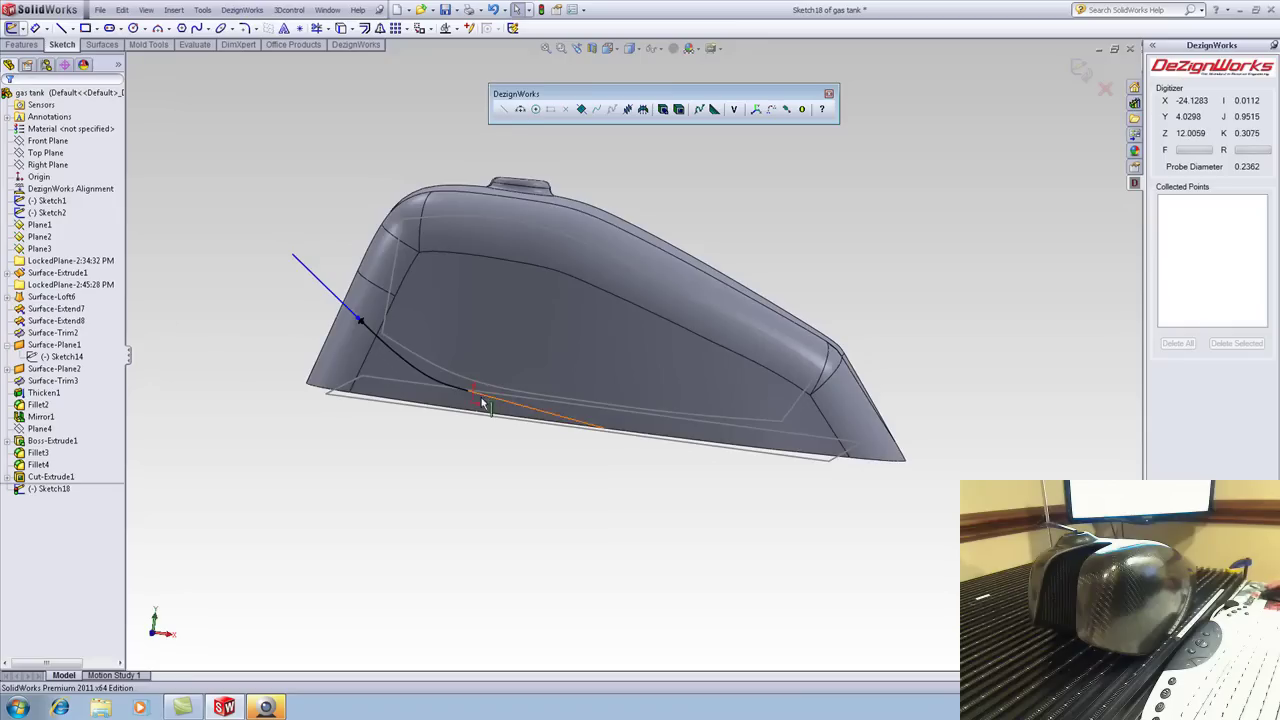
click(460, 390)
ctrl+click(500, 402)
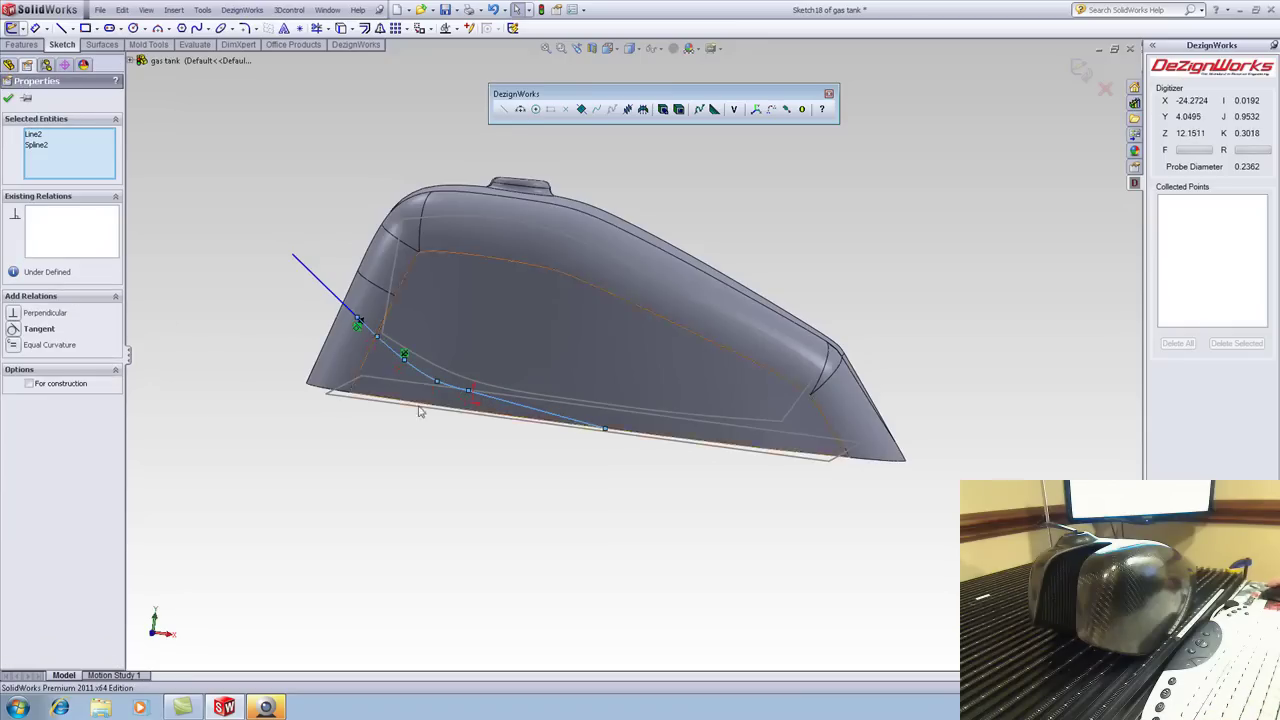
click(43, 330)
click(240, 325)
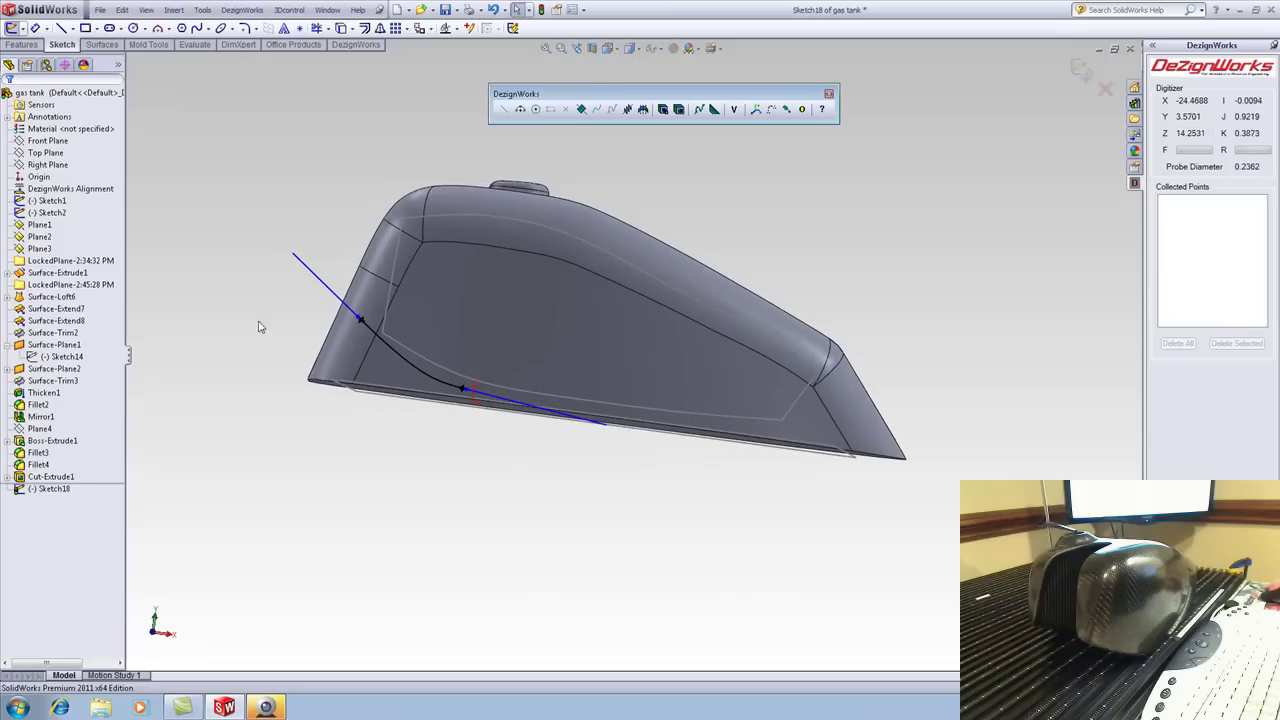
Close the profile with a line down, a bottom edge beneath the tank, and a line back up
click(63, 28)
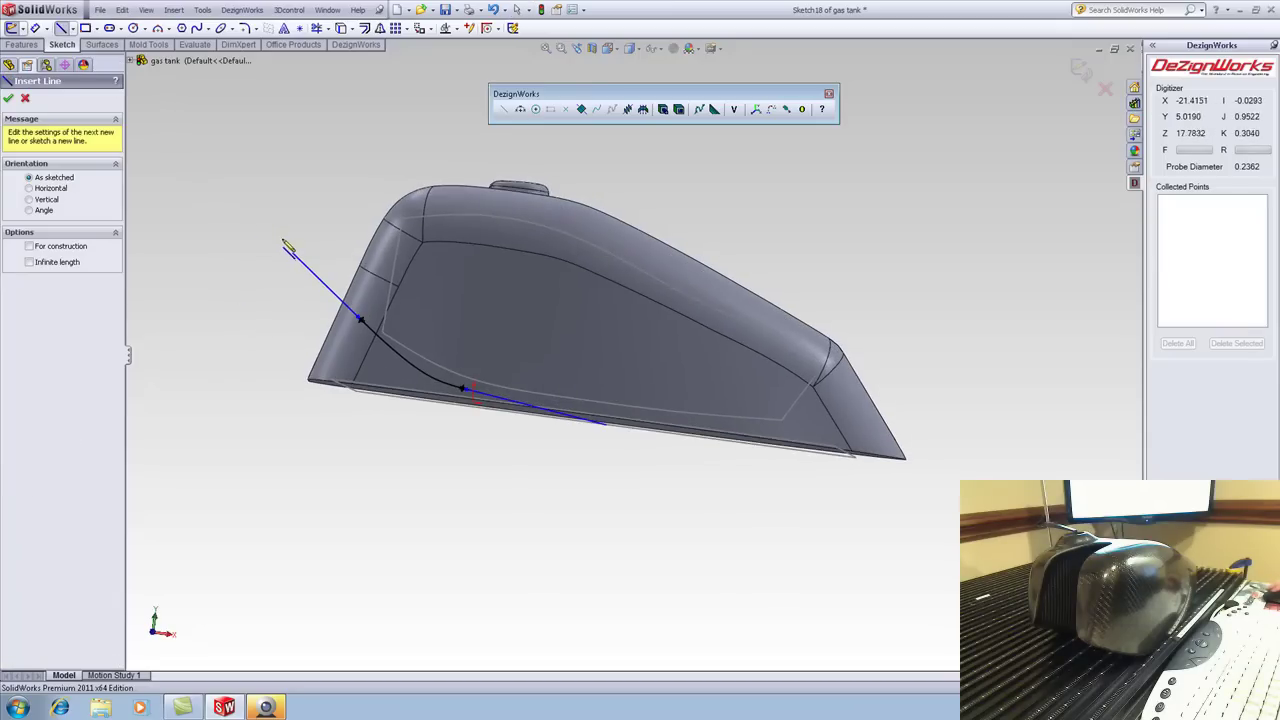
click(292, 255)
click(272, 449)
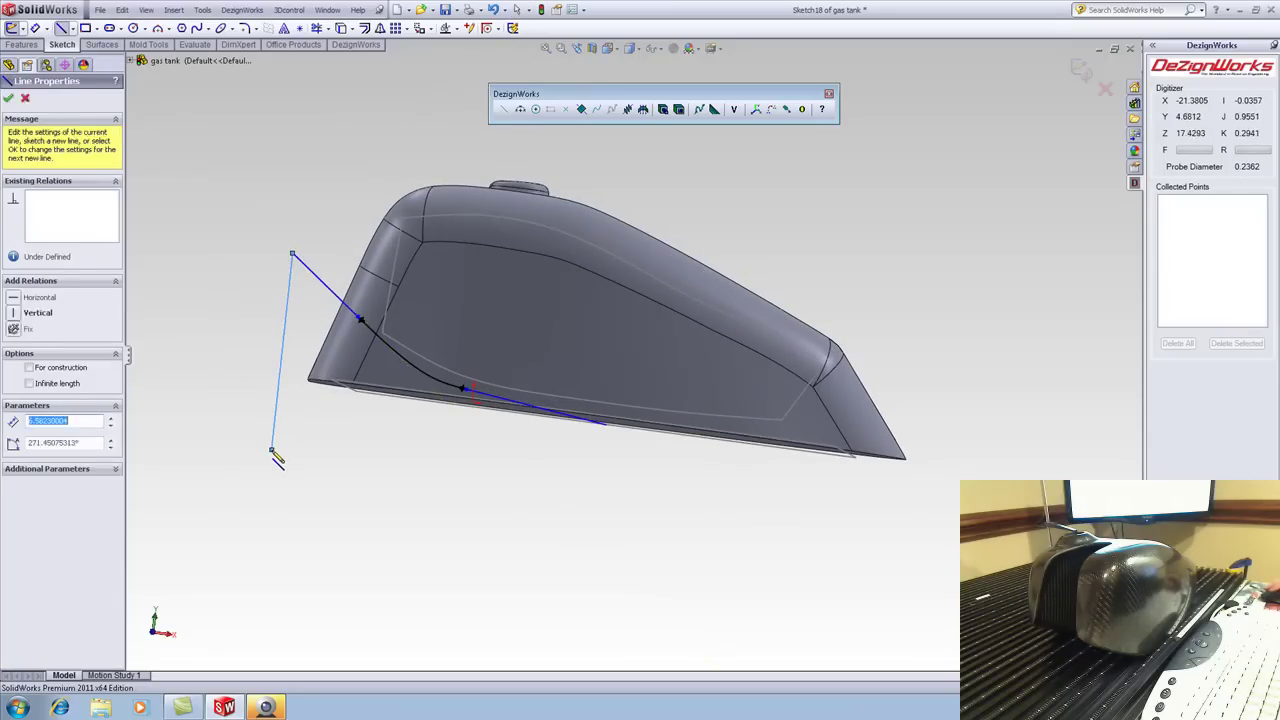
click(582, 490)
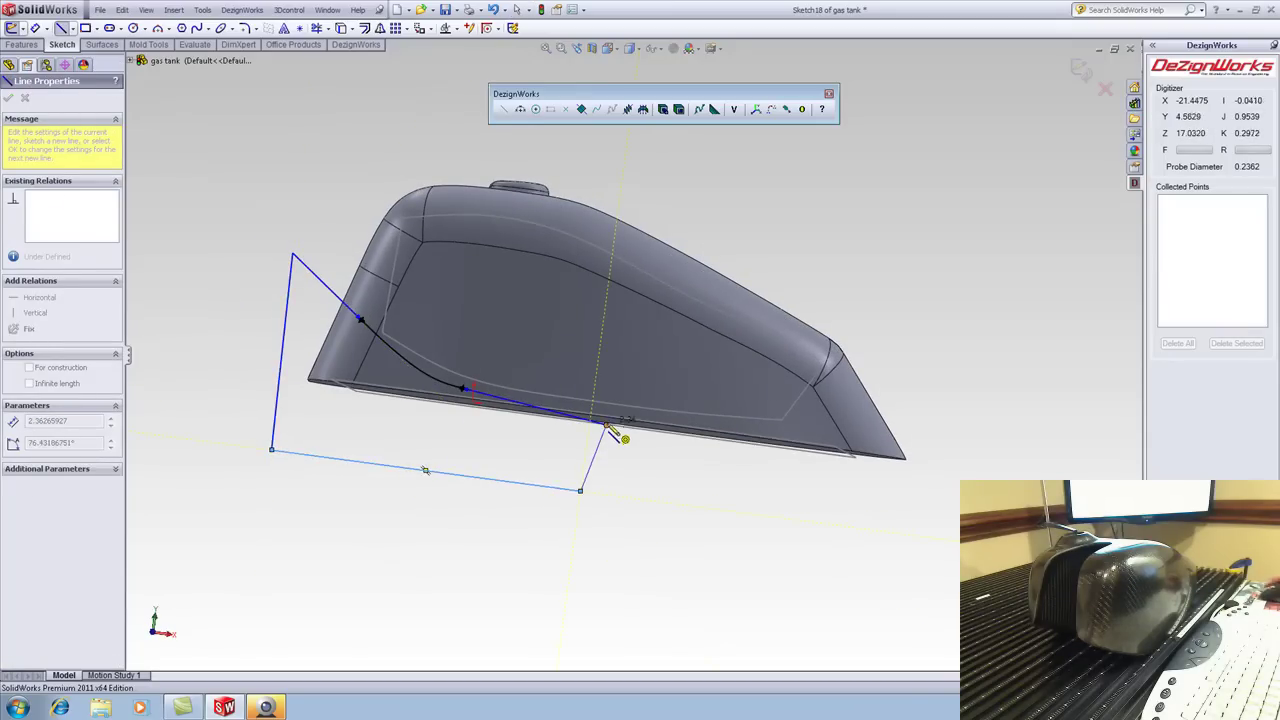
click(607, 426)
key(Escape)
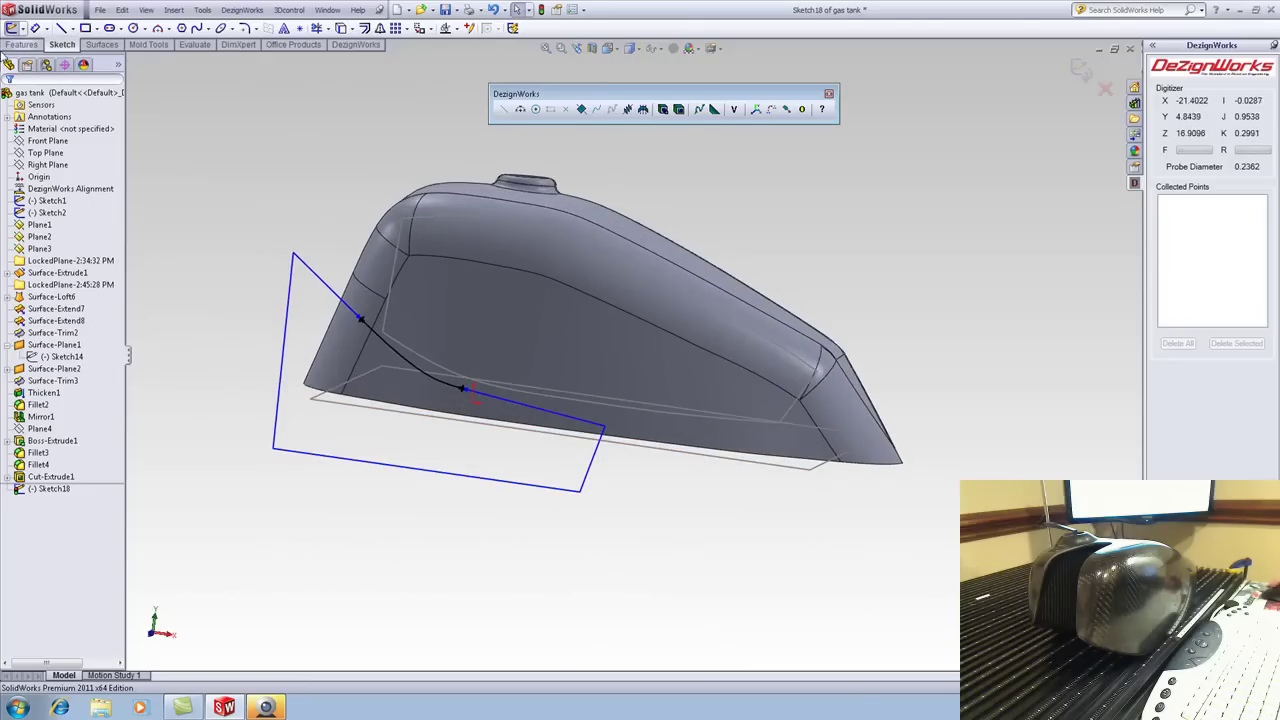
Extruded-cut the closed Front Plane profile Through All, trimming the tank's underside
click(21, 45)
click(89, 29)
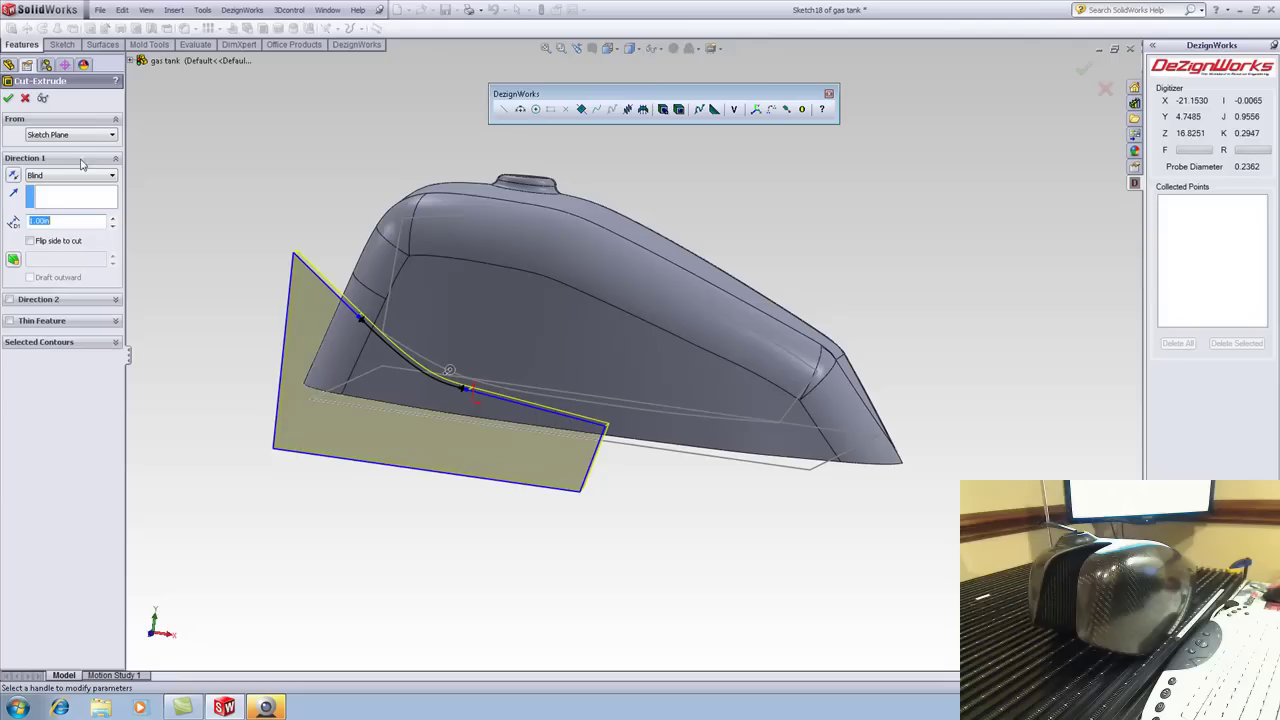
click(70, 175)
click(60, 197)
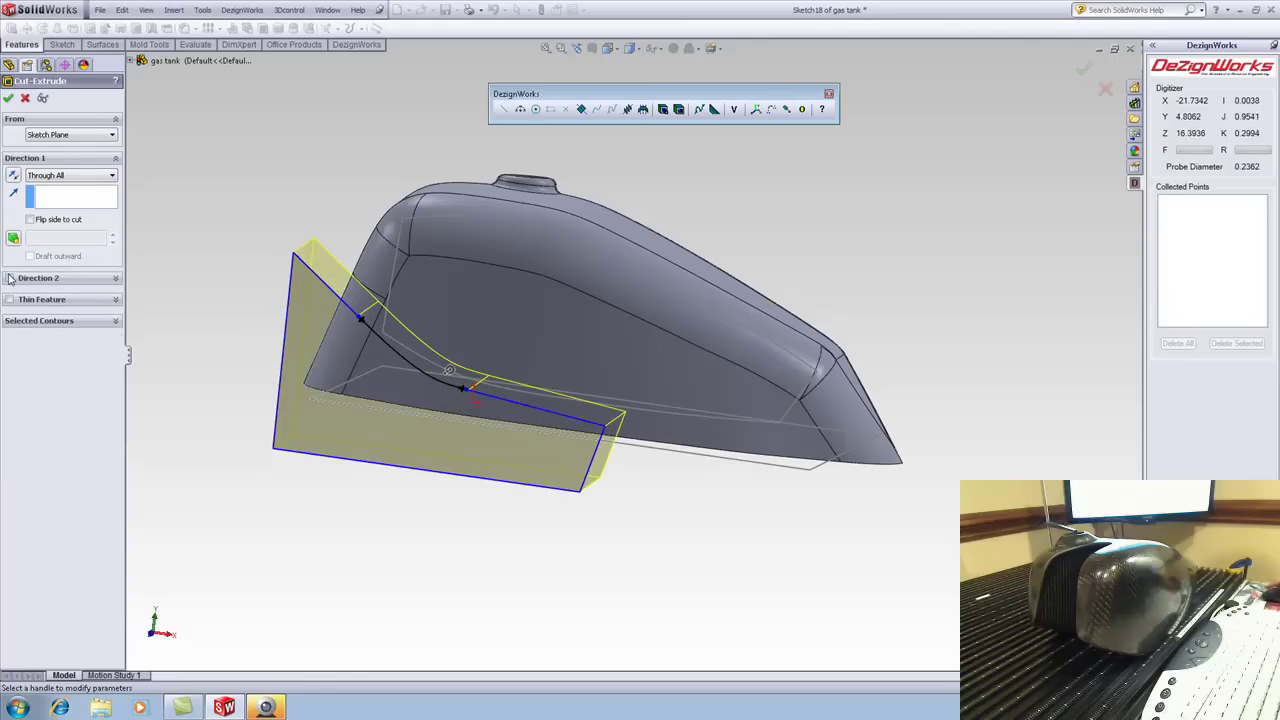
click(10, 279)
click(8, 97)
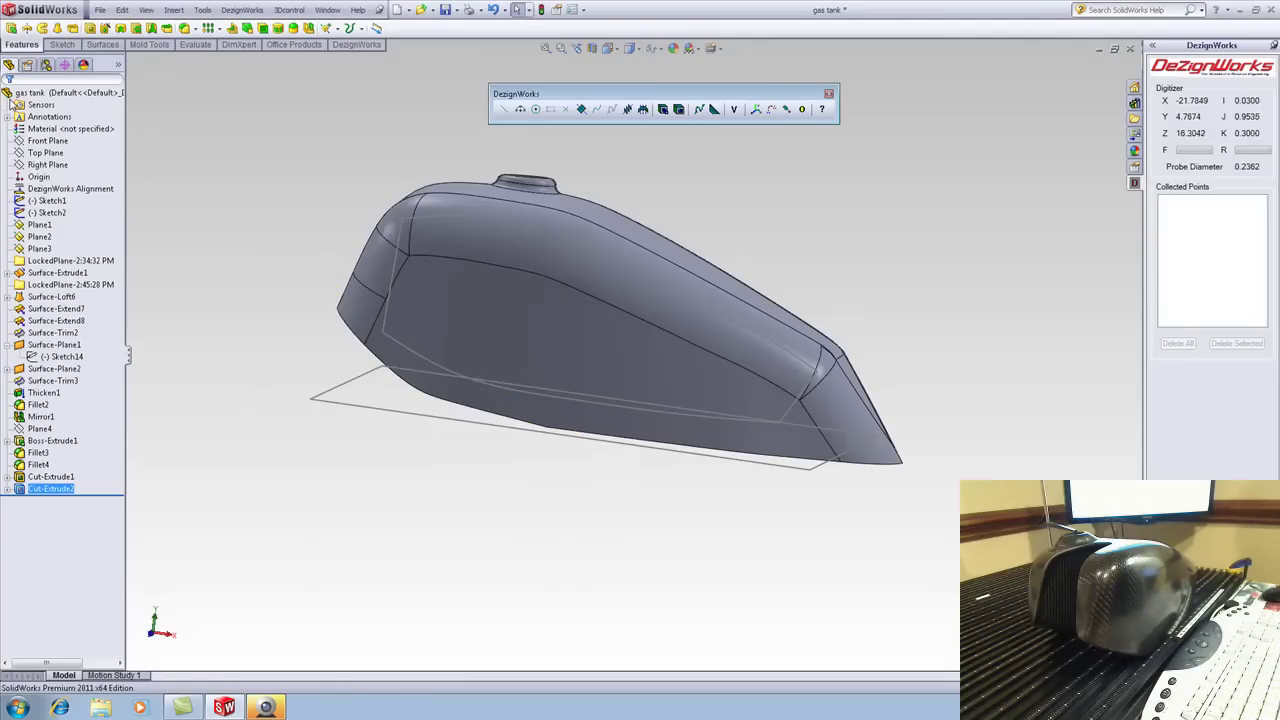
middle_drag(222, 230, 246, 257)
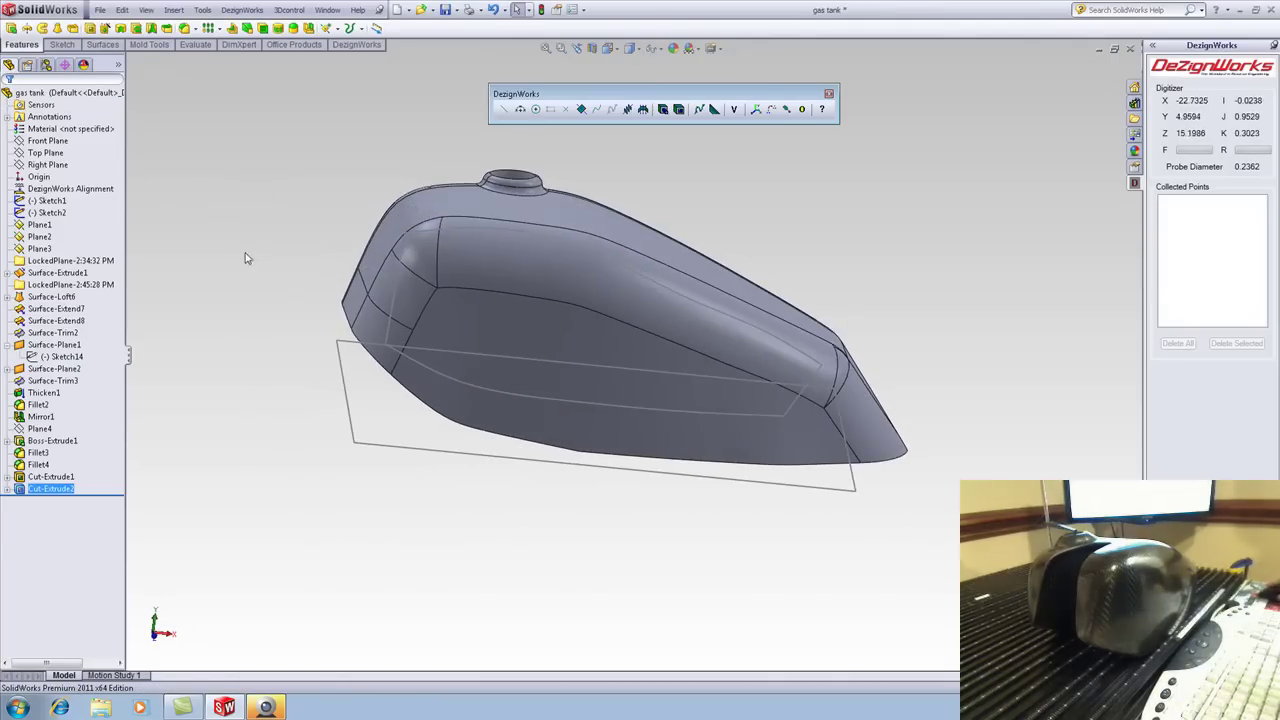
mouse_move(483, 263)
middle_down()
mouse_move(535, 362)
mouse_move(391, 403)
middle_up()
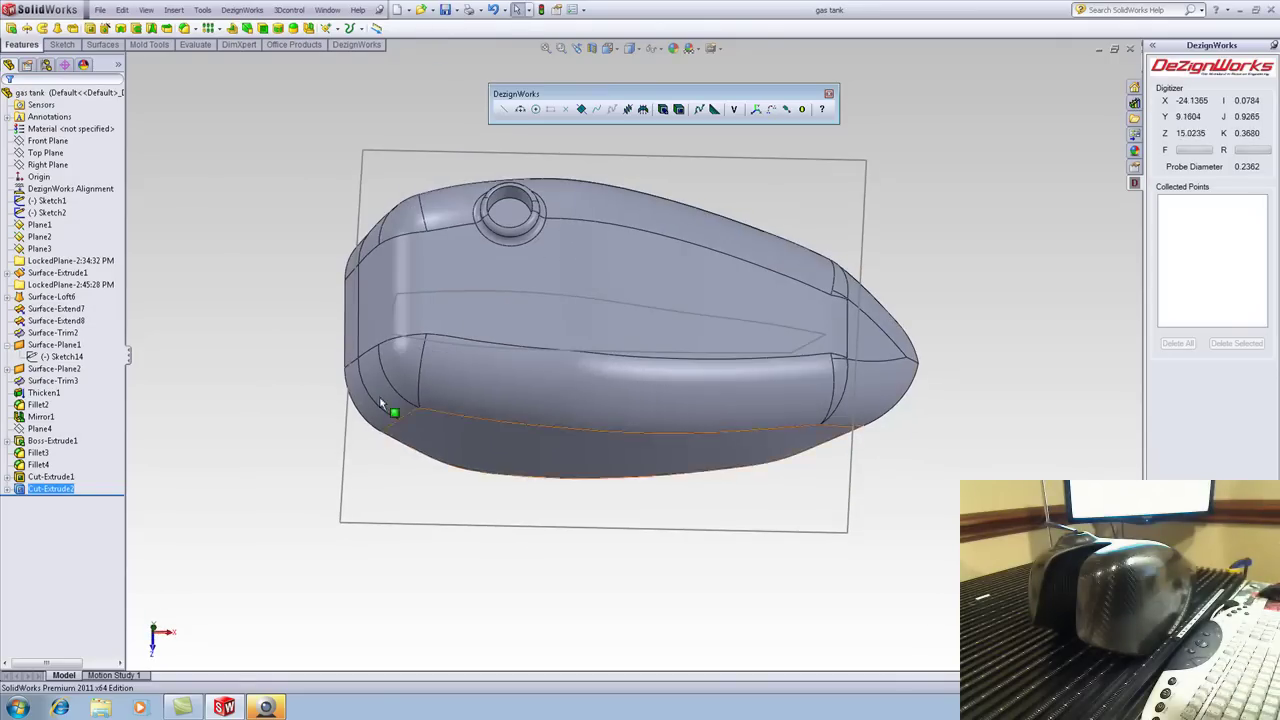
right_click(50, 152)
Sketch on the Top Plane and digitize a U-shaped DezignWorks spline on the tank's left end
click(60, 138)
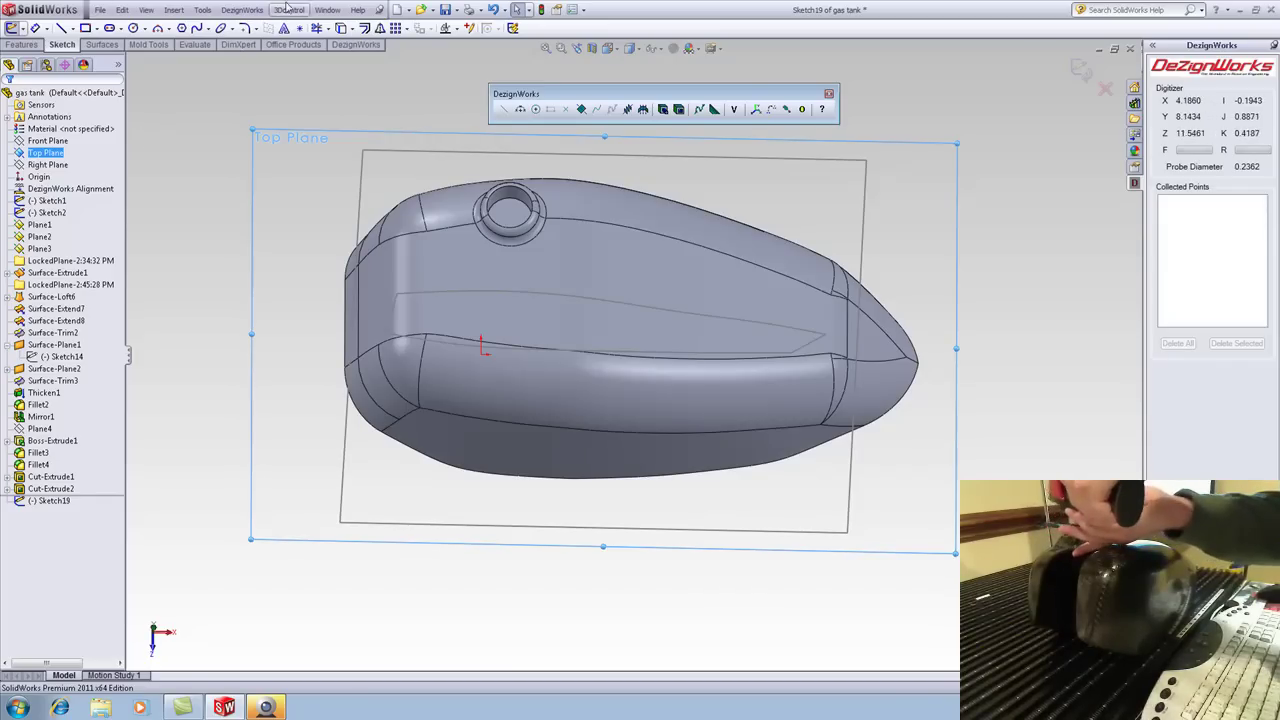
click(597, 109)
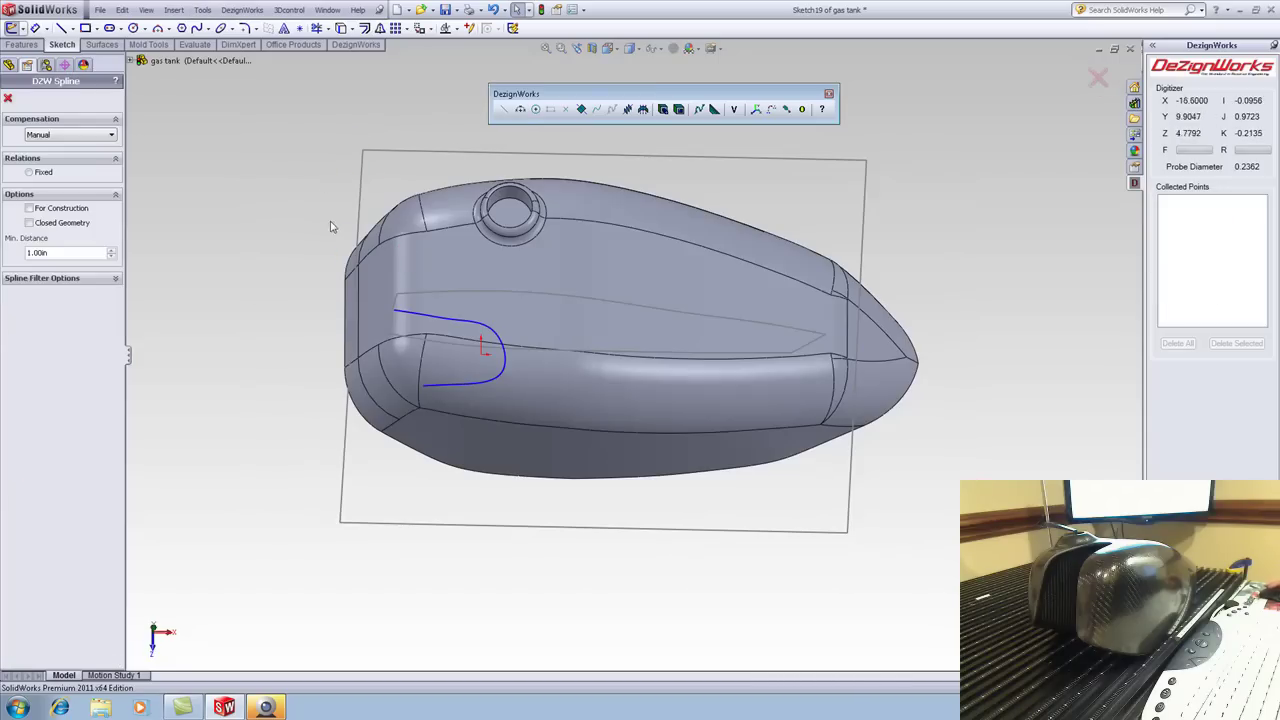
middle_drag(330, 227, 314, 274)
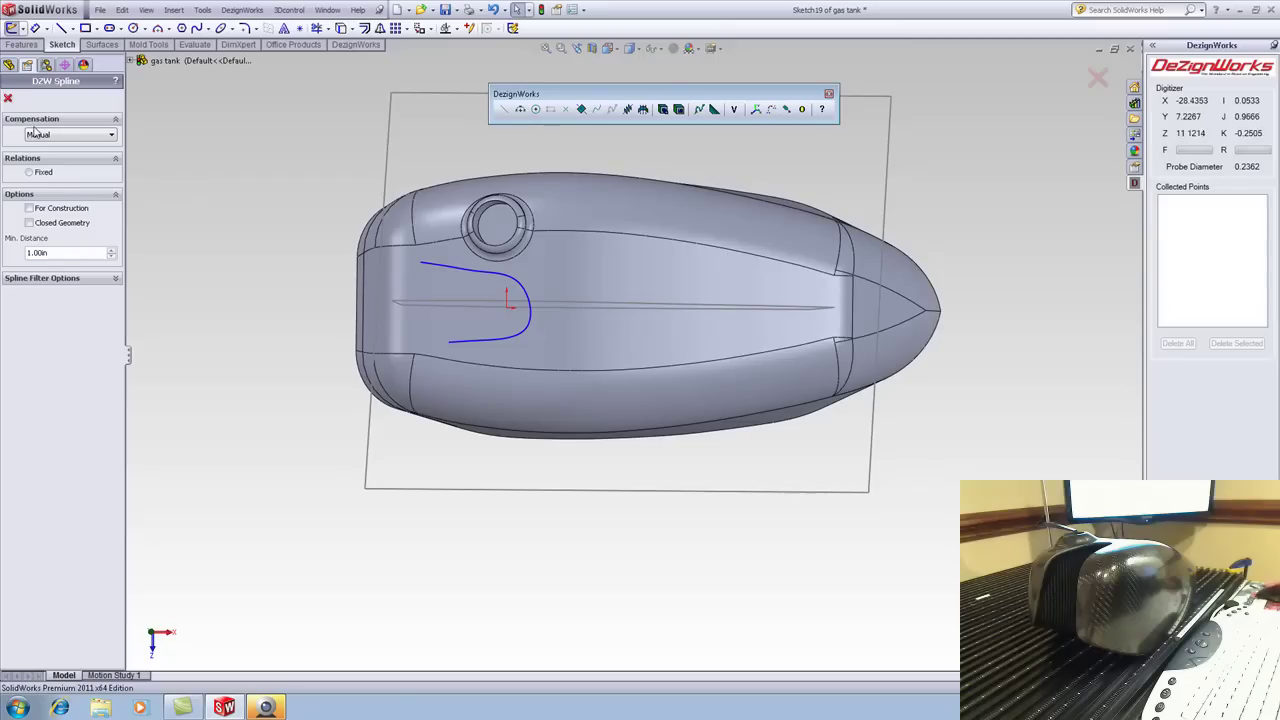
click(10, 96)
middle_drag(330, 225, 346, 177)
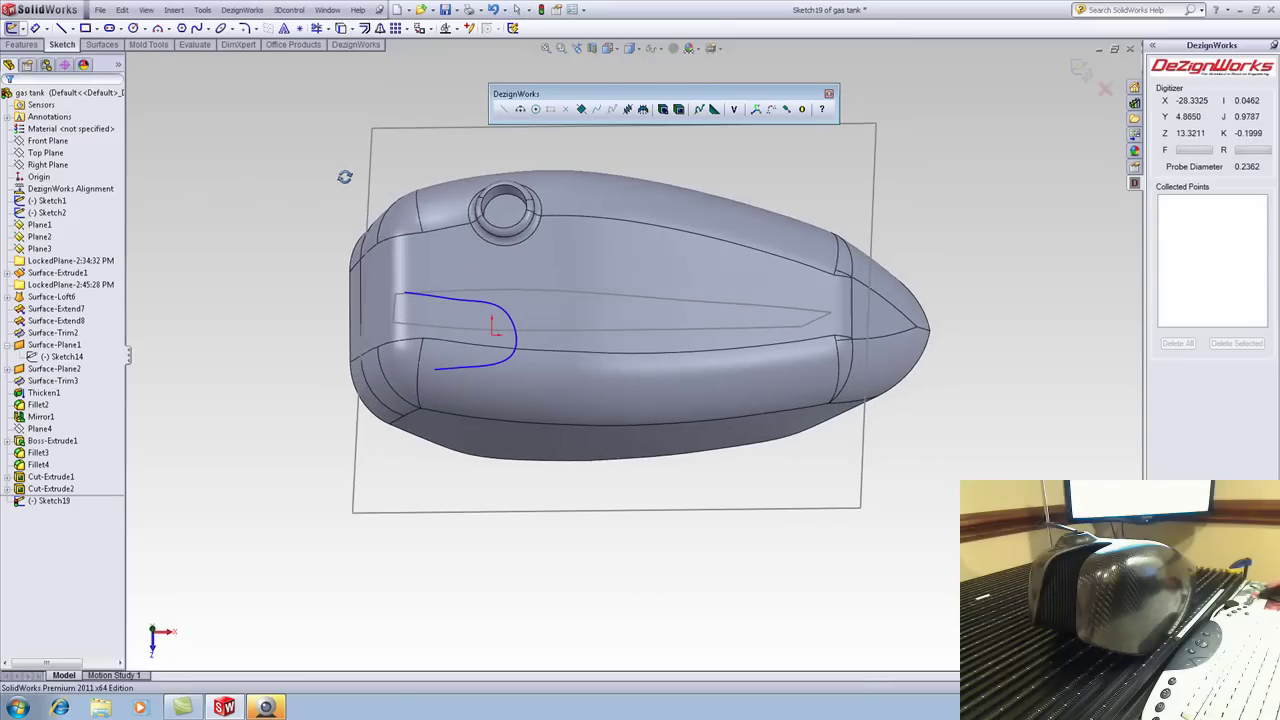
click(493, 308)
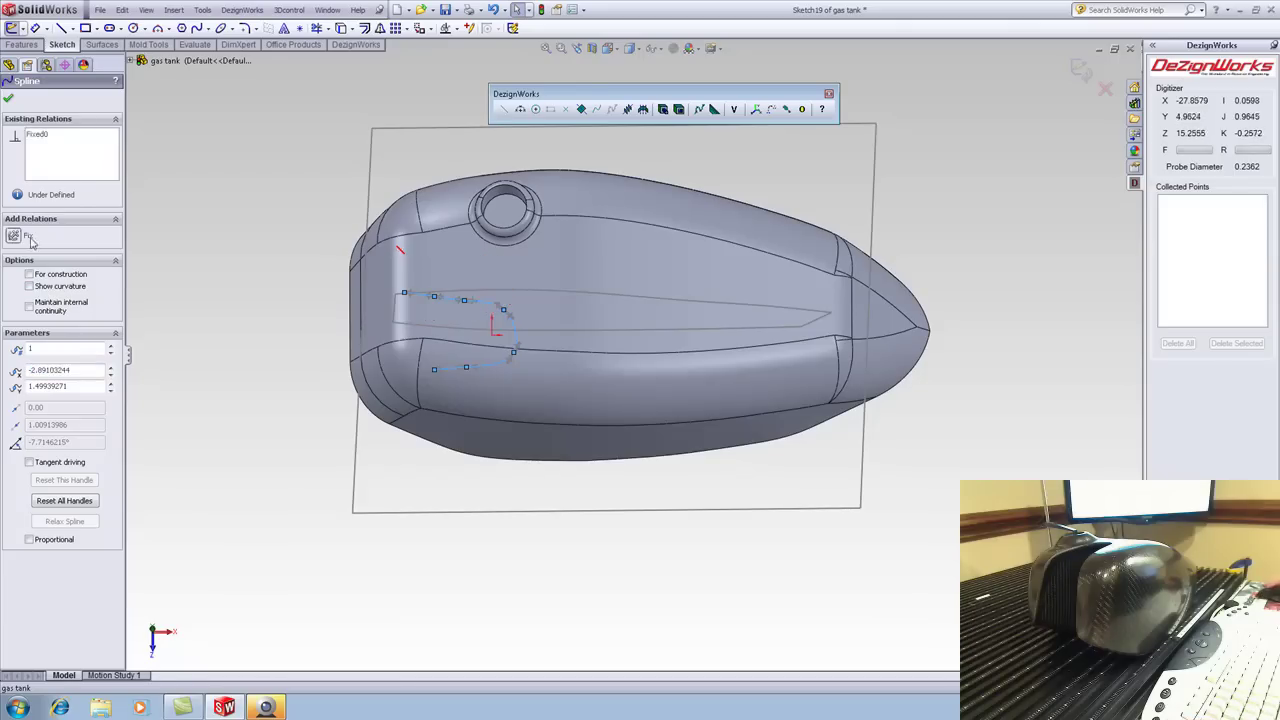
Draw lines running left from the spline's upper and lower ends
click(253, 284)
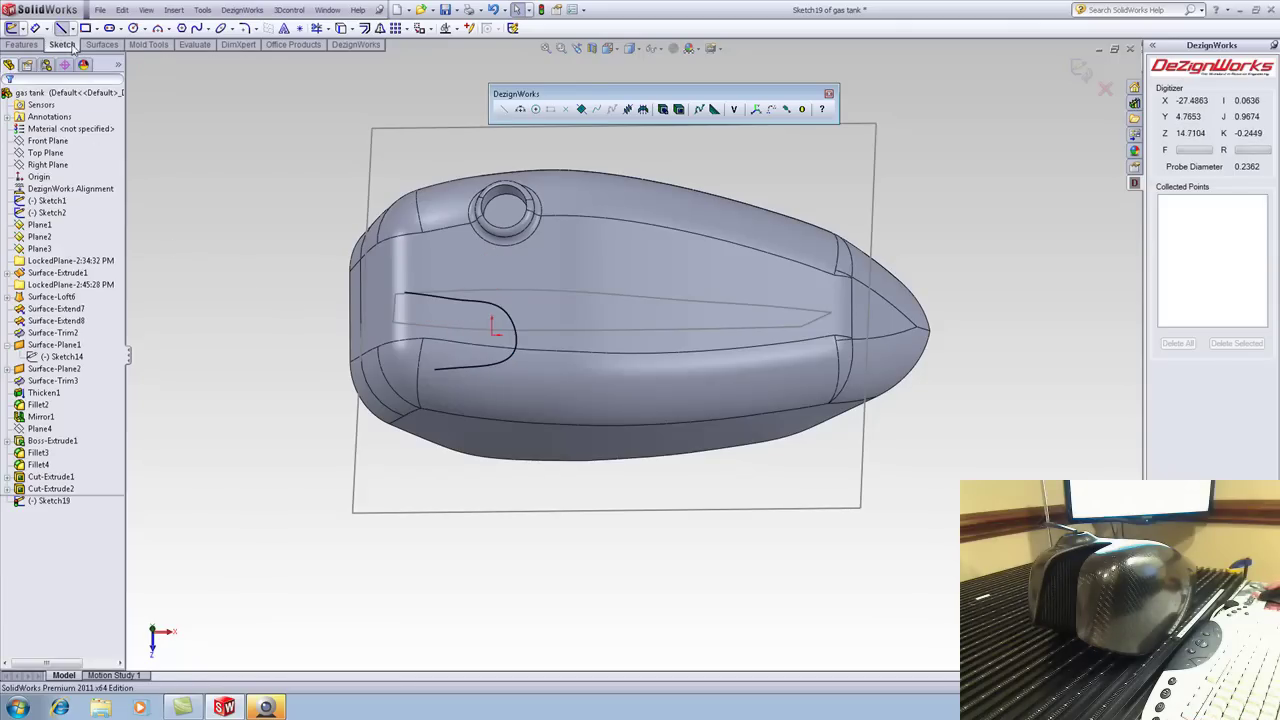
click(61, 28)
click(406, 294)
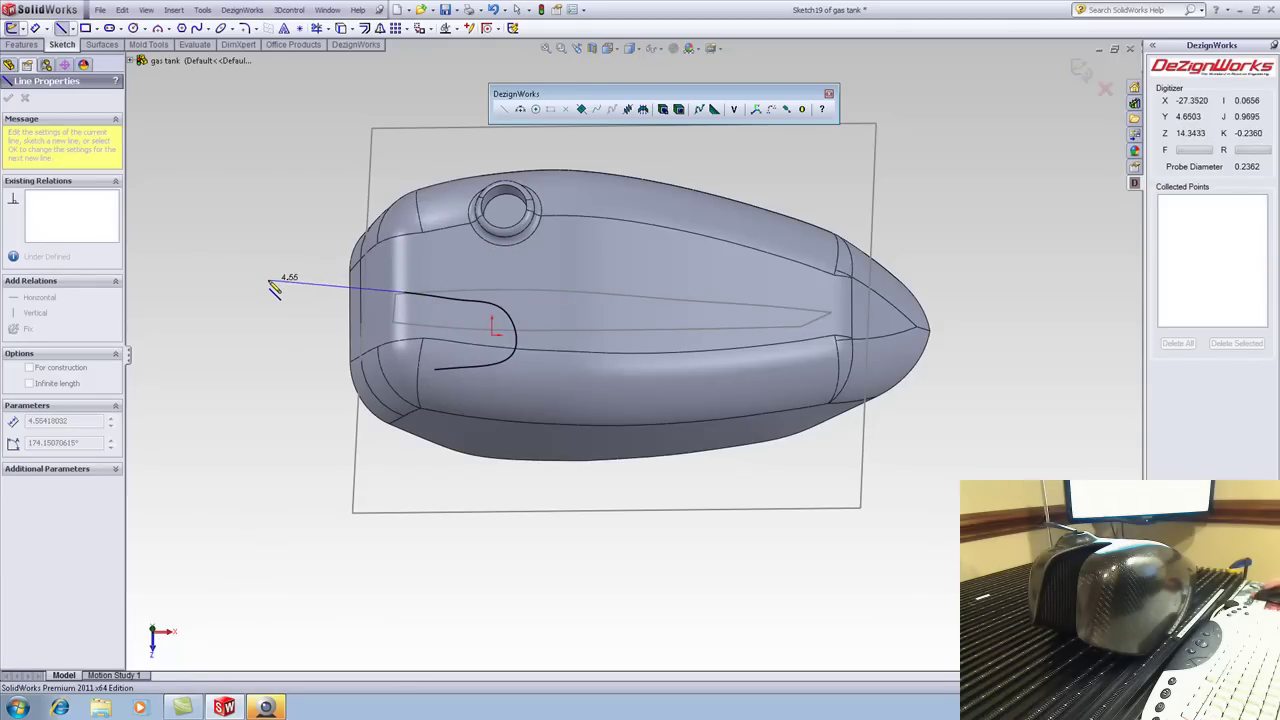
click(269, 277)
right_click(270, 278)
click(297, 286)
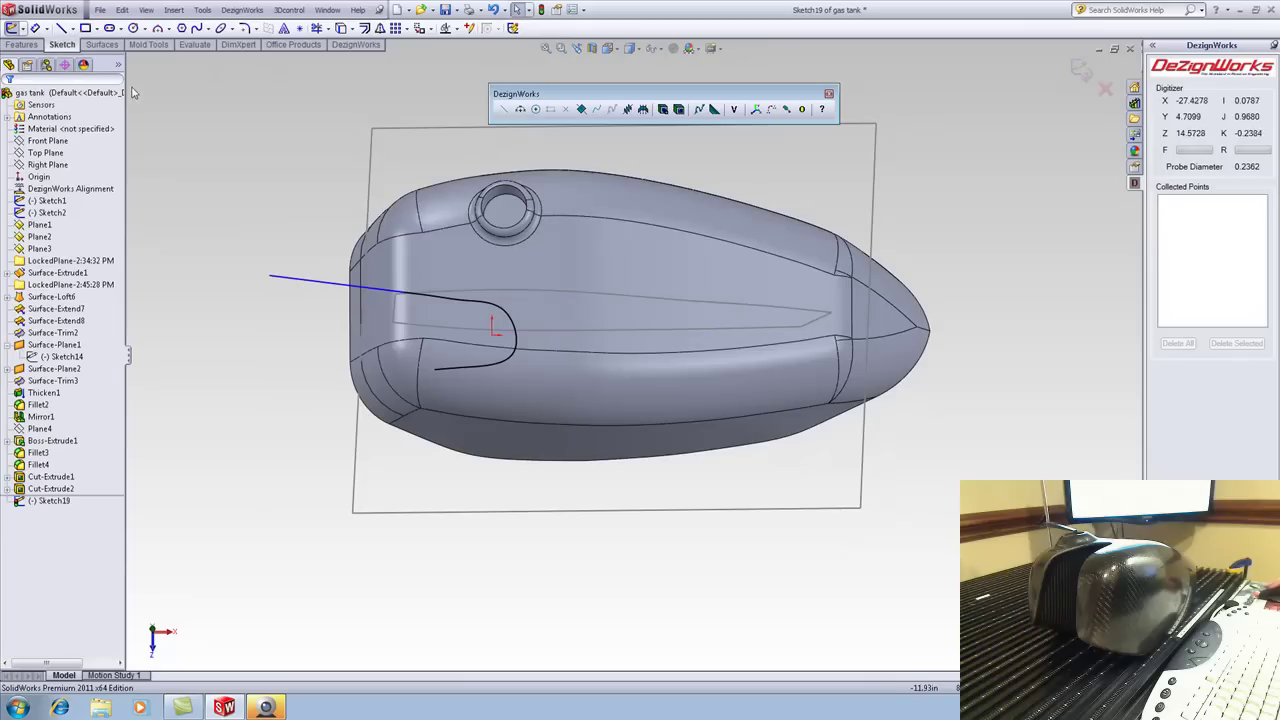
click(61, 28)
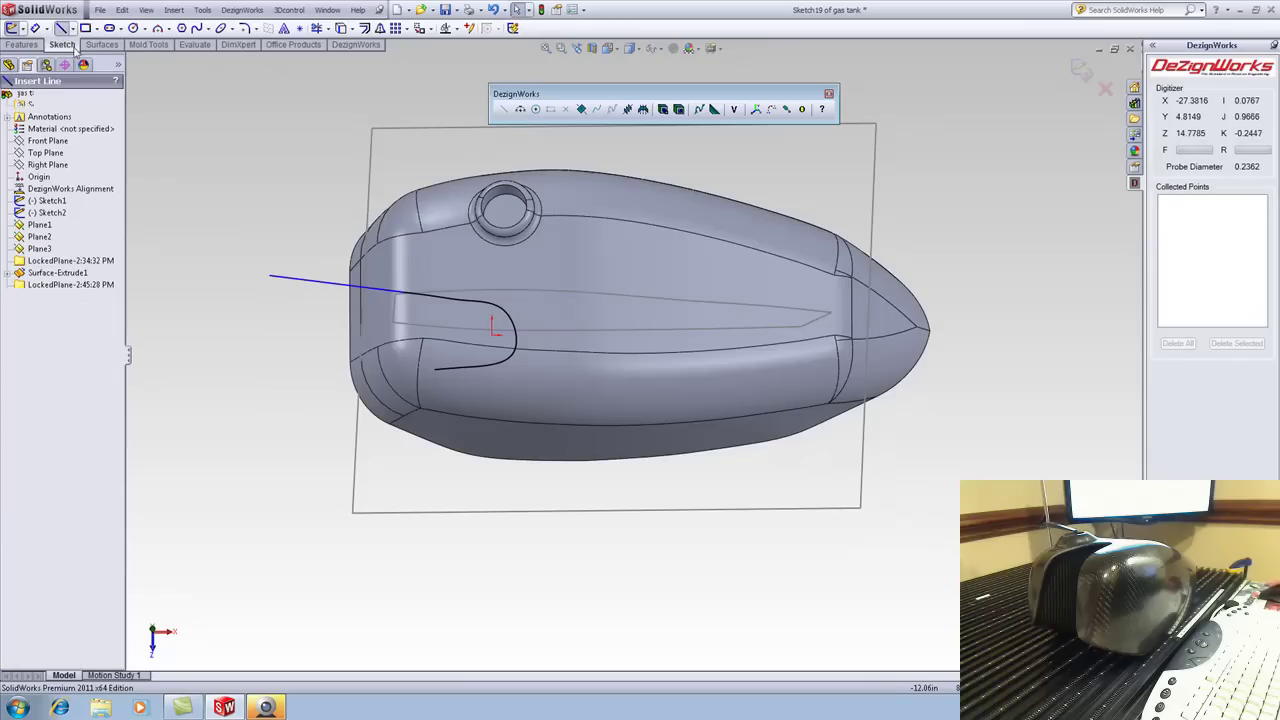
click(435, 372)
click(305, 390)
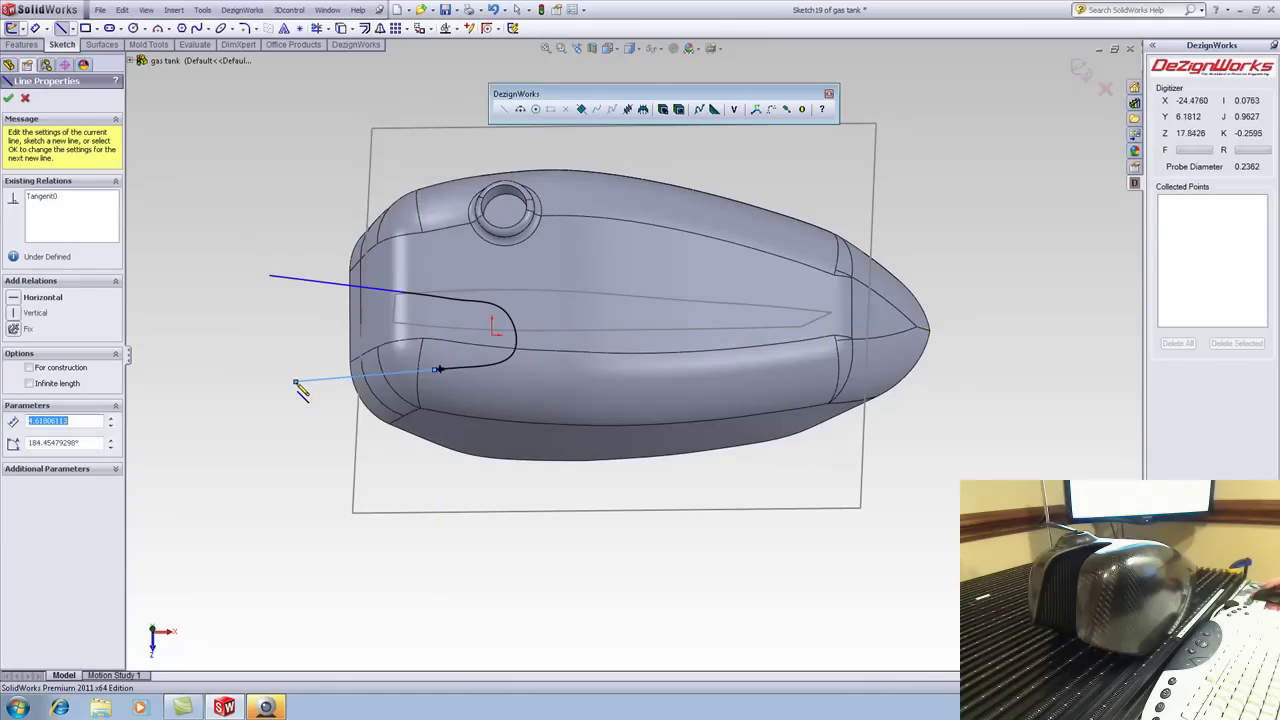
key(Escape)
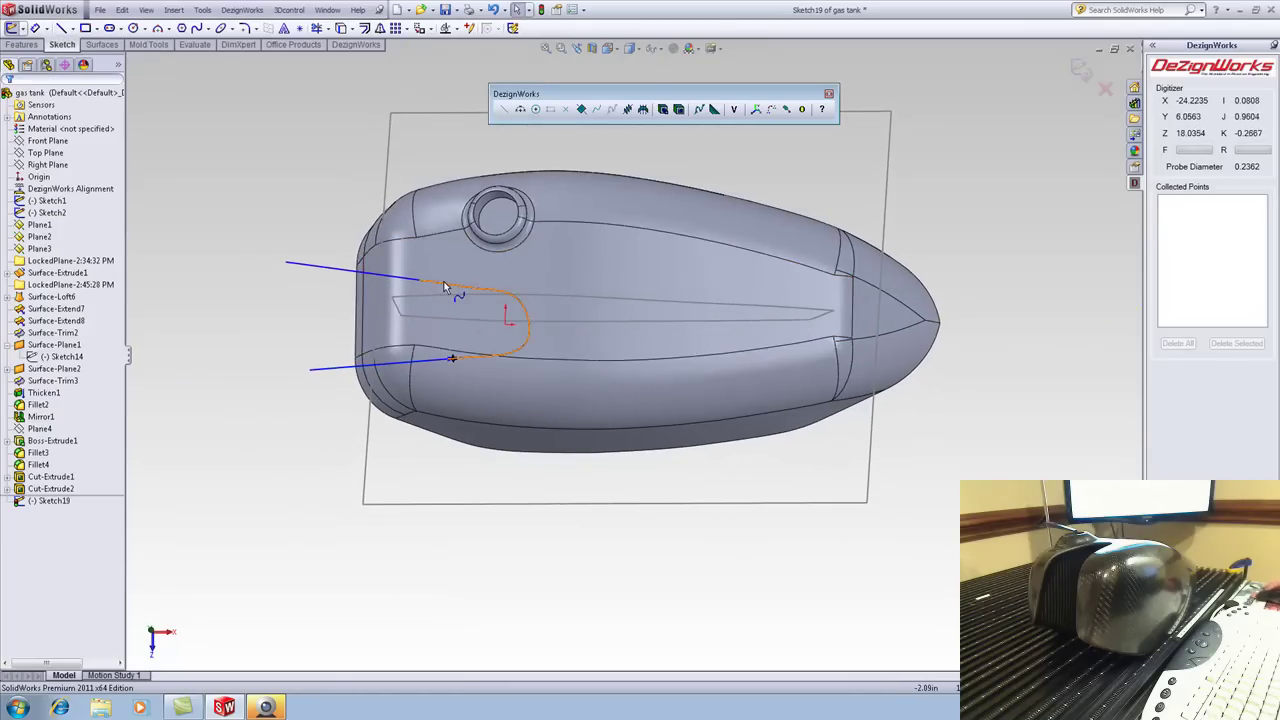
Make the spline tangent to the lines and join their outer ends with a closing line
click(445, 288)
ctrl+click(335, 269)
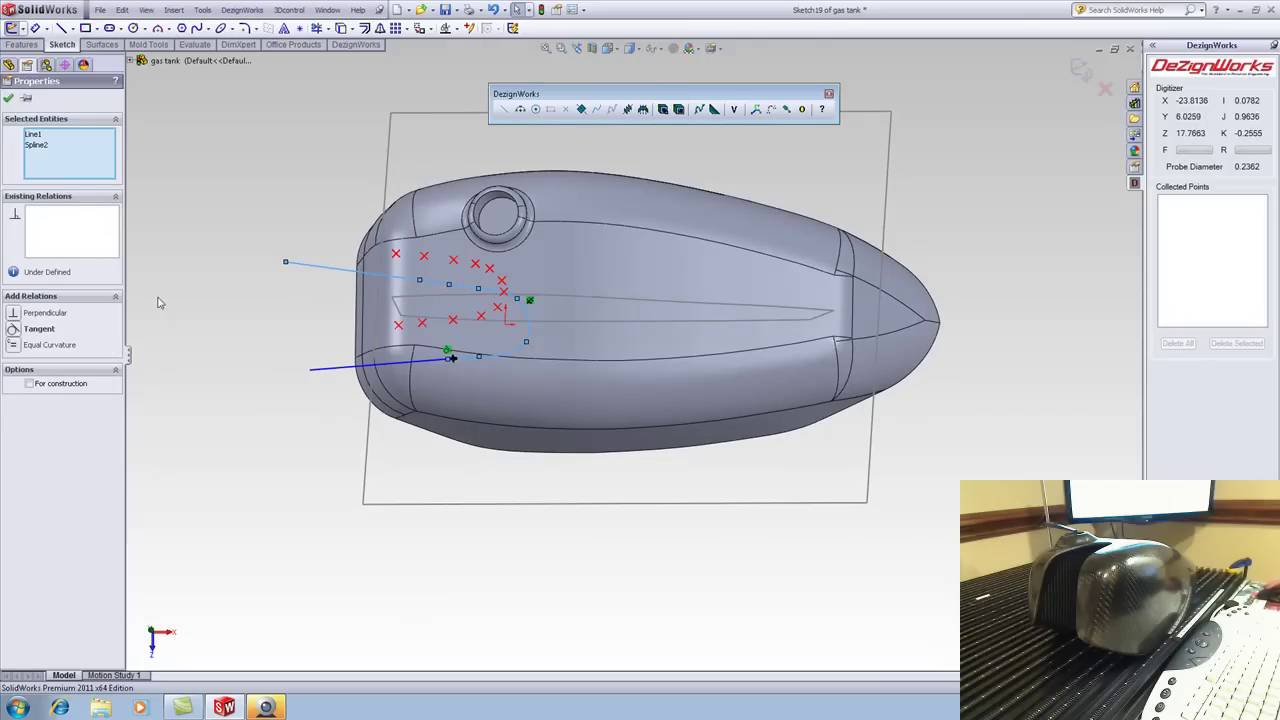
click(28, 329)
key(Escape)
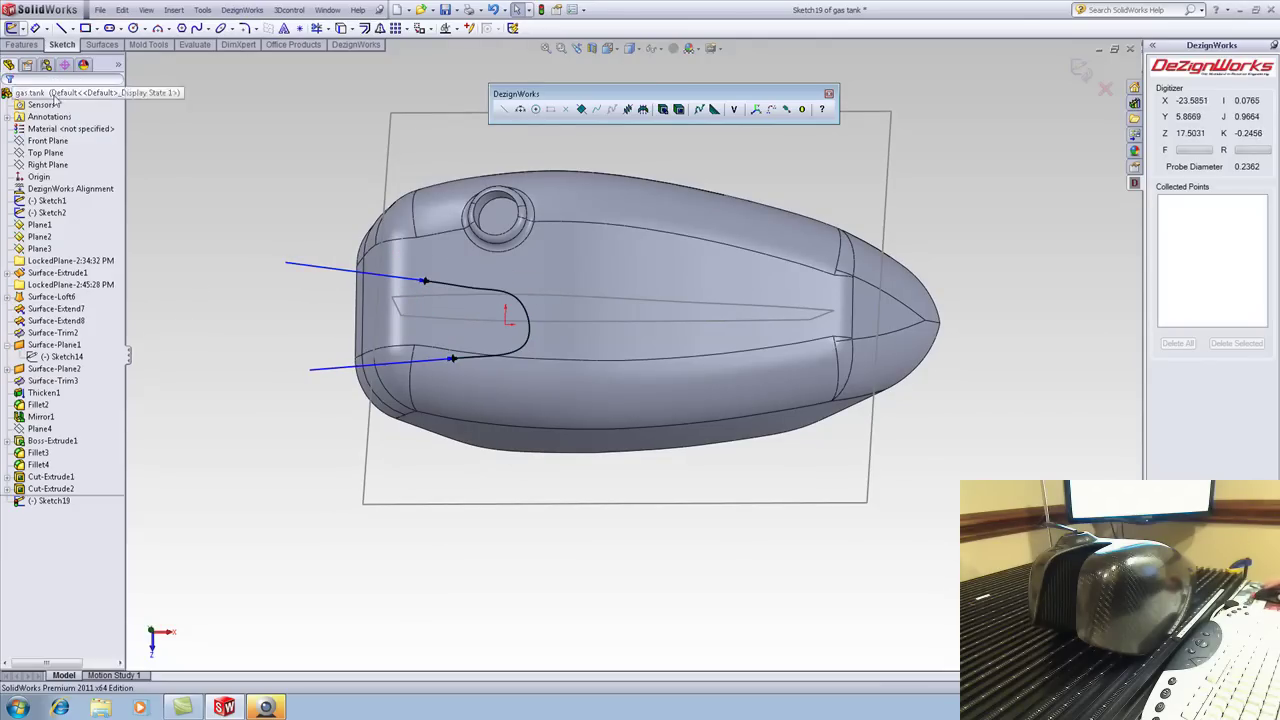
click(61, 28)
click(288, 263)
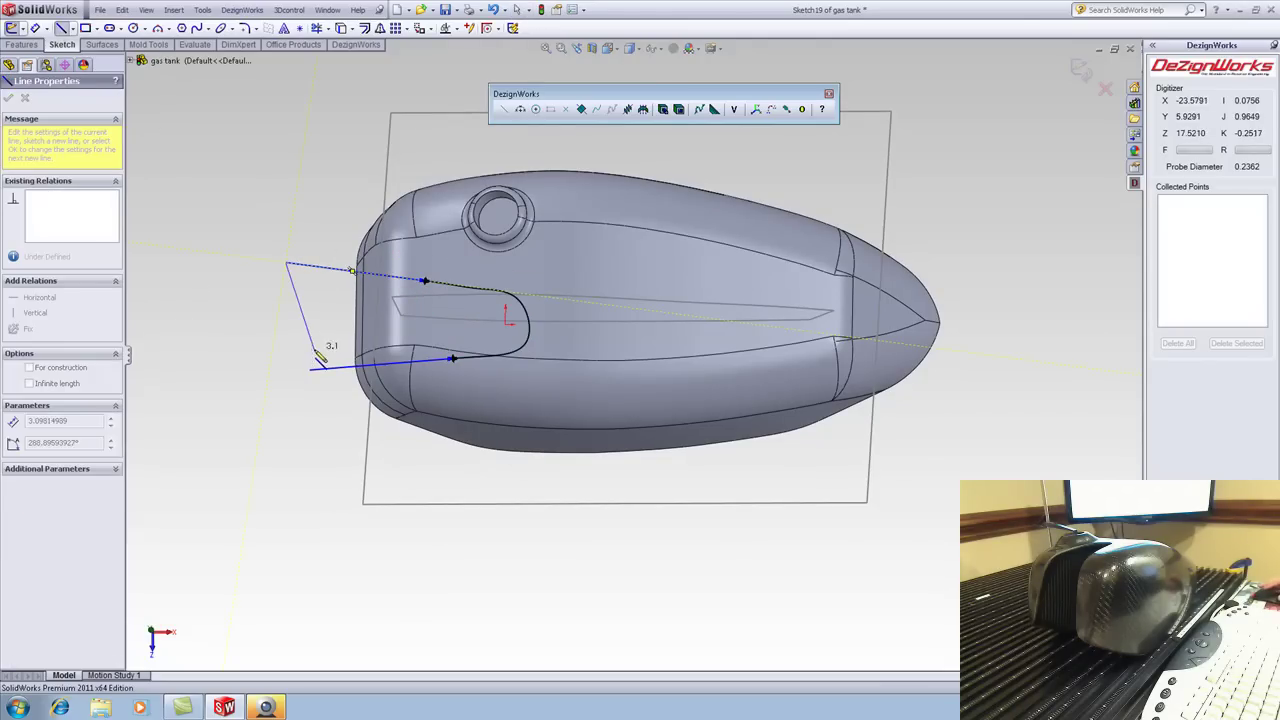
click(312, 369)
middle_drag(312, 369, 304, 247)
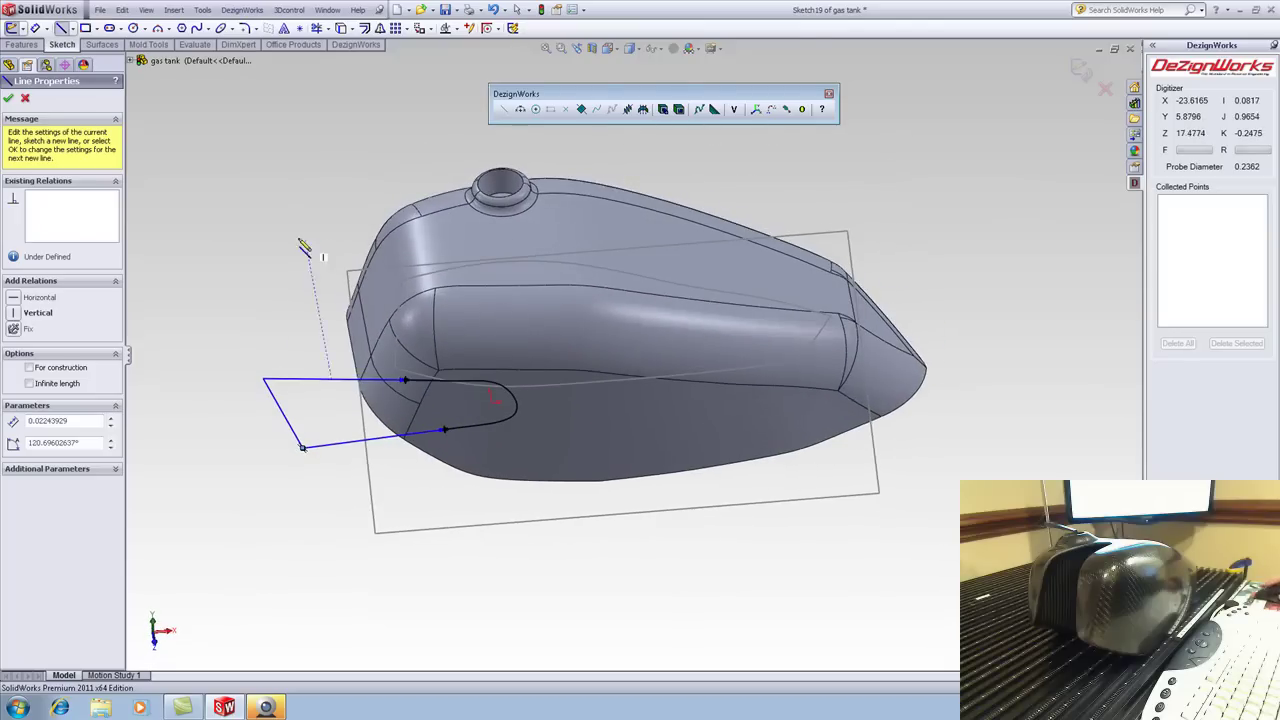
Create Cut-Extrude3 Through All from the closed Sketch19 region, then save the part
click(18, 45)
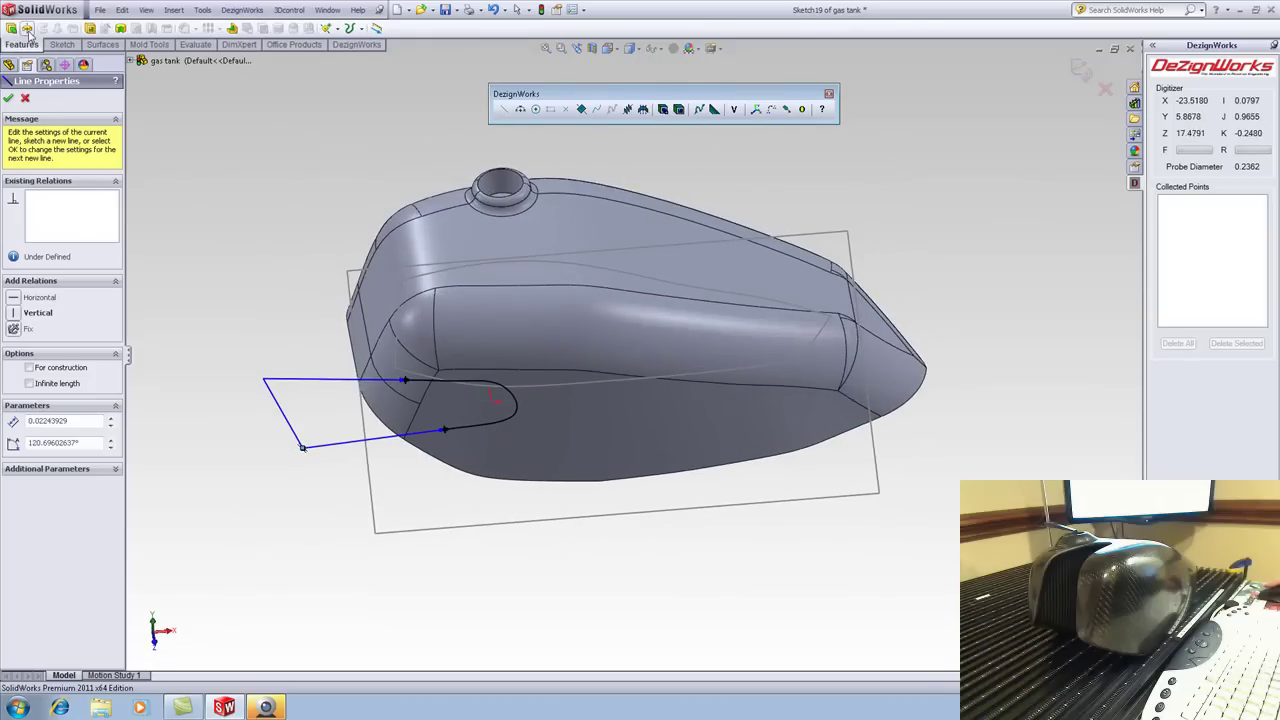
click(89, 29)
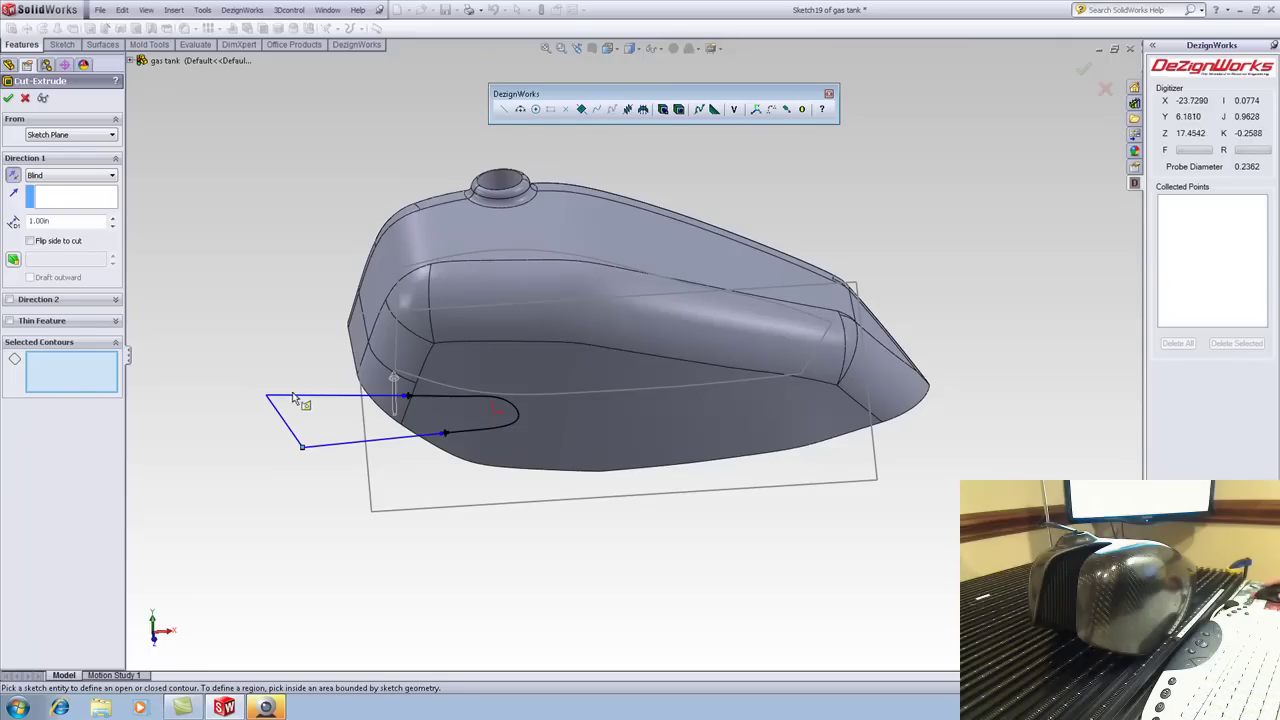
click(310, 425)
middle_drag(395, 425, 412, 370)
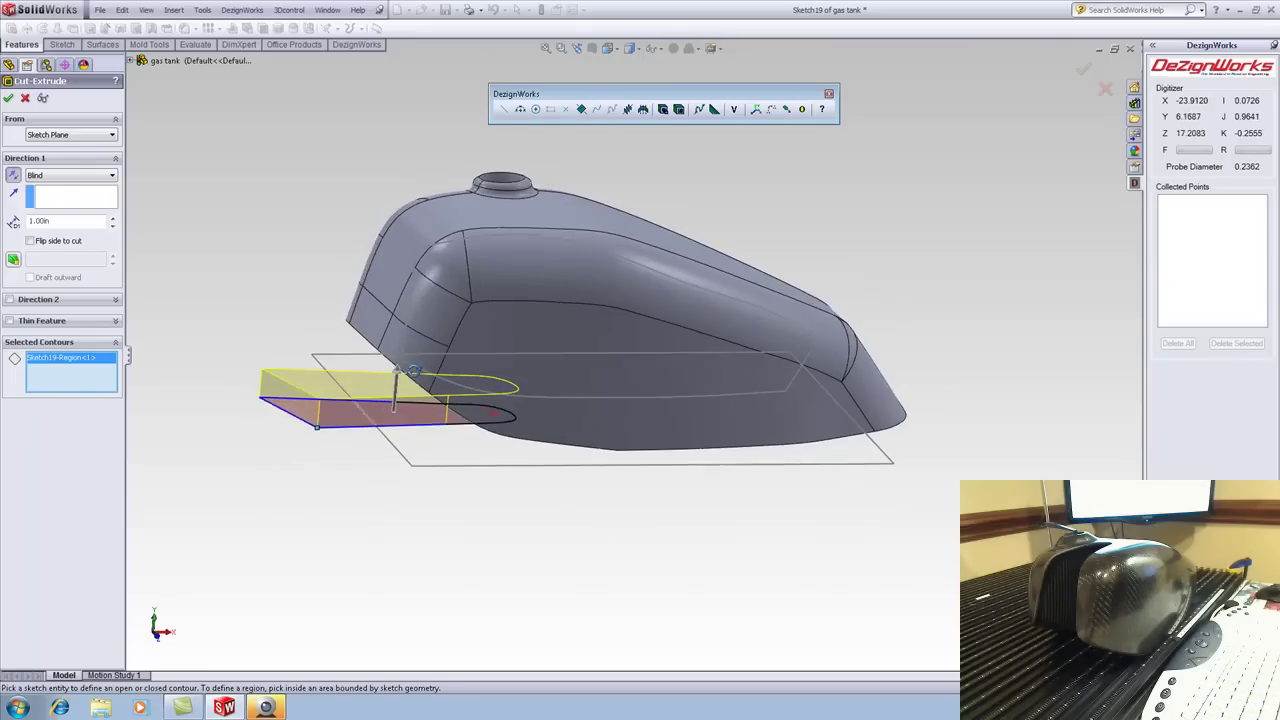
click(45, 176)
click(57, 201)
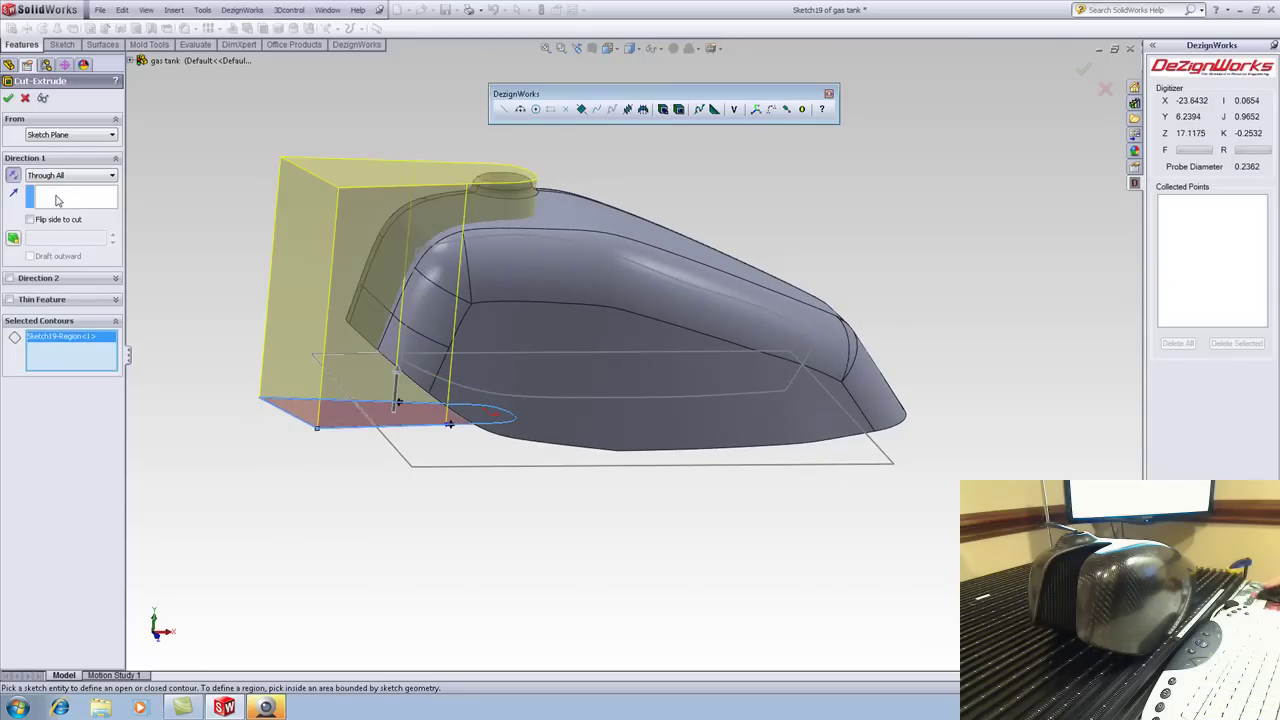
click(9, 98)
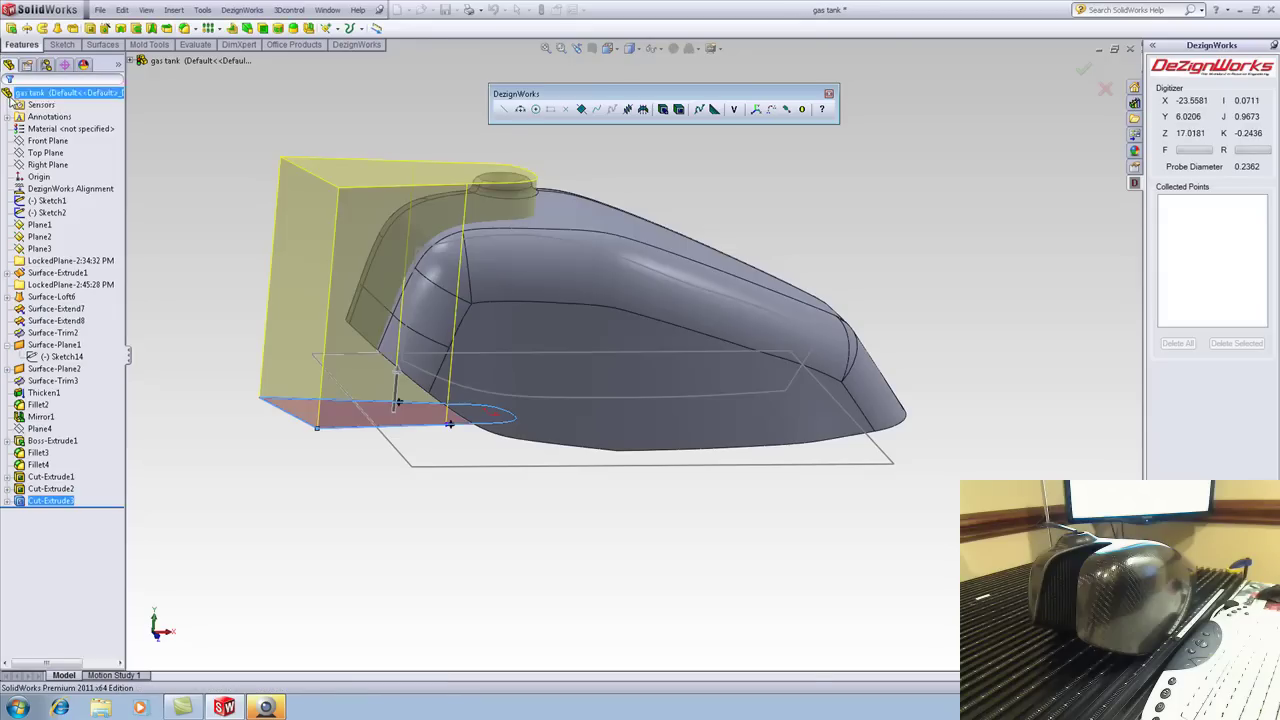
middle_drag(215, 213, 275, 252)
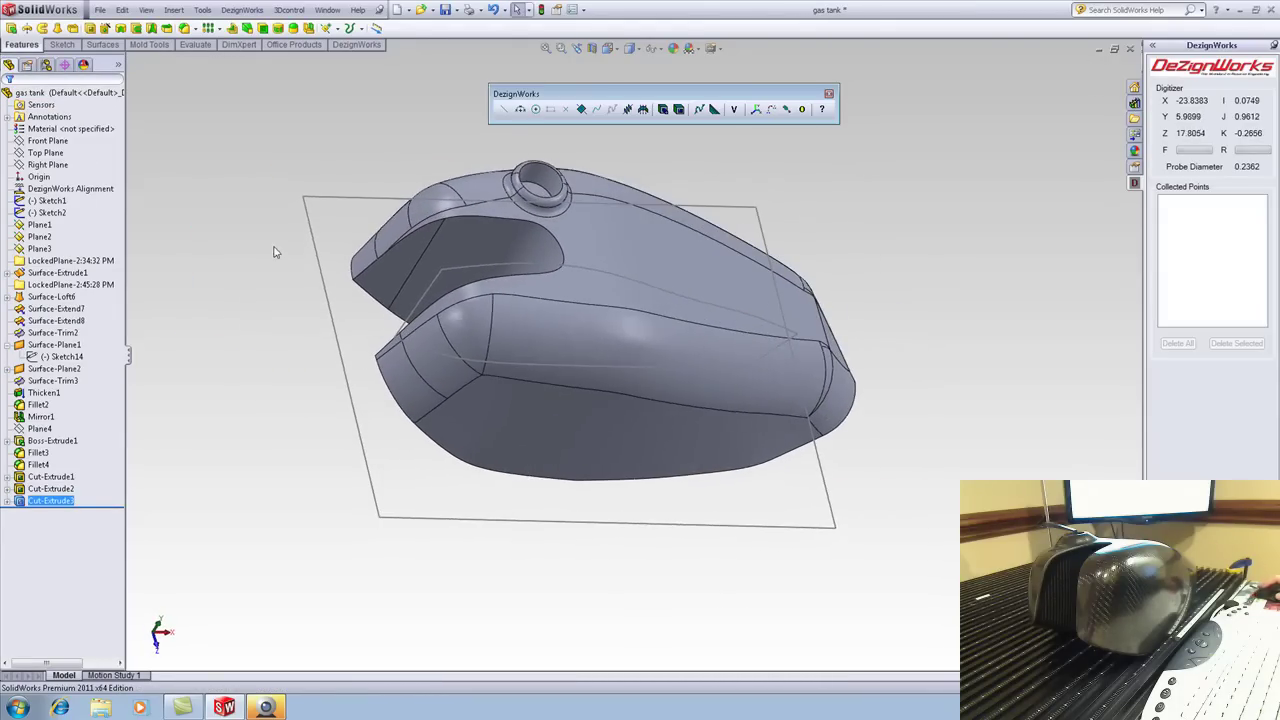
click(446, 12)
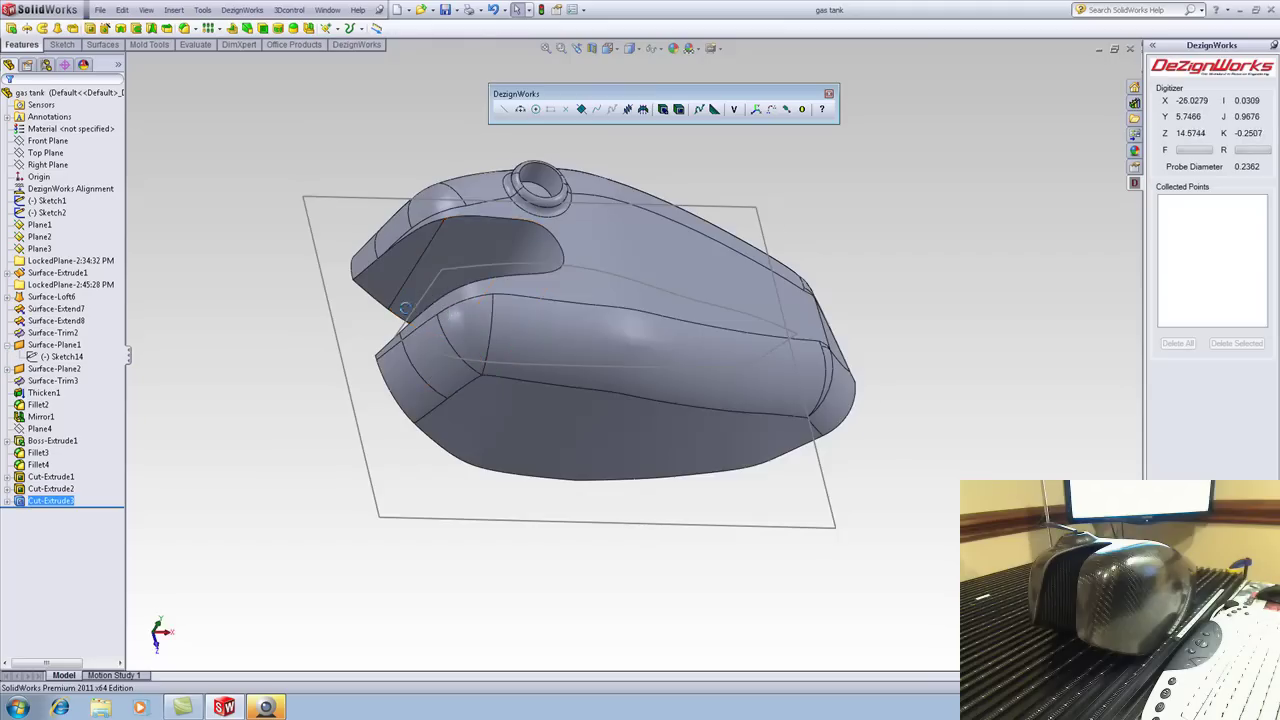